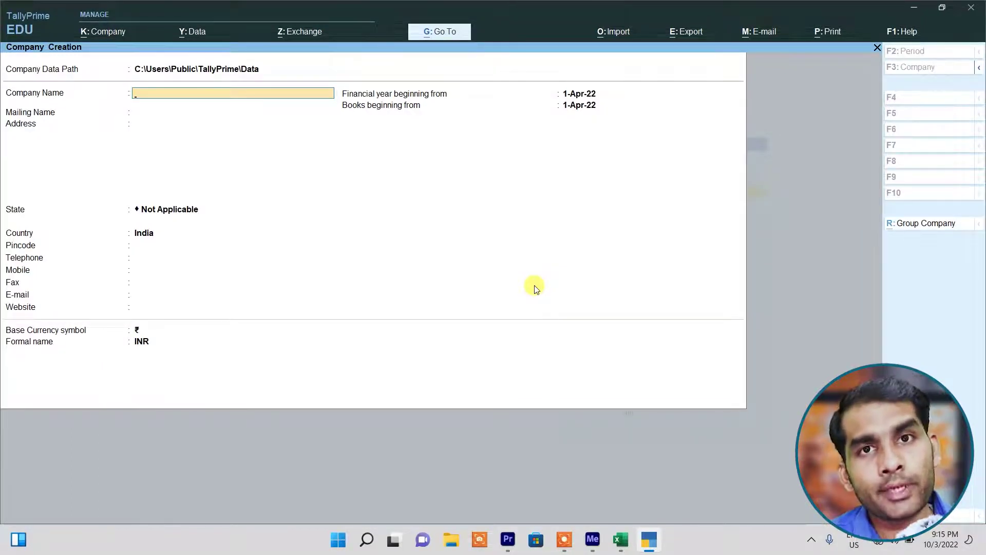
Name the new company Godown Pvt Ltd, keep the same mailing name, and enter the company's address
type("Godown")
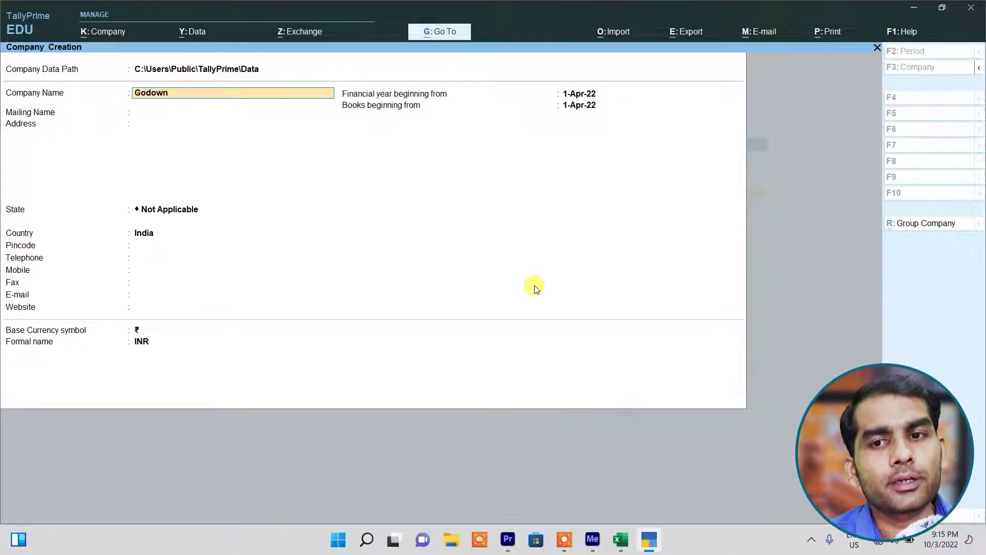
type(" Pvt Ltd")
key("Return")
key("Return")
type("Ghatampur Kanpur Nagar")
key("Return")
key("Return")
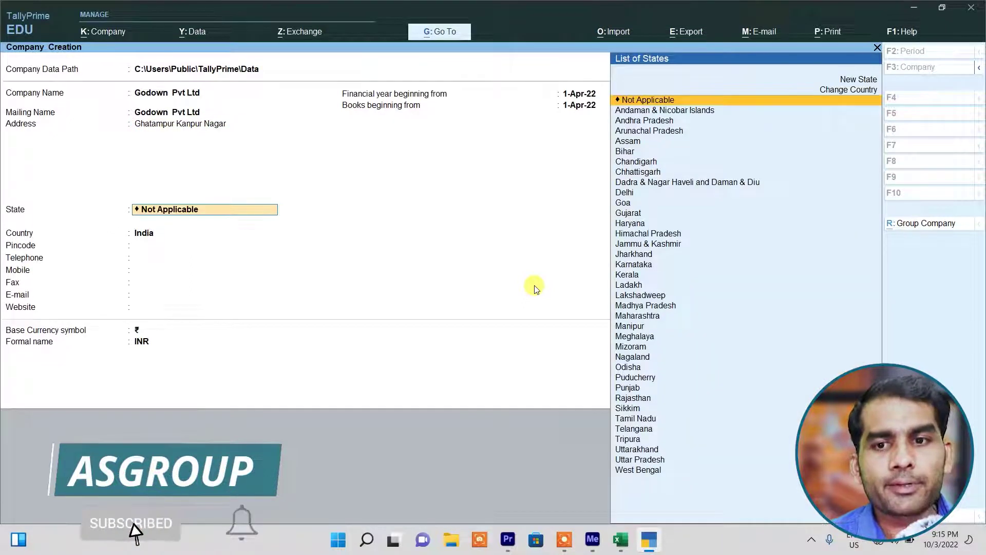
Set the company's state to Uttar Pradesh, enter the postal pincode, and save the new company
type("U")
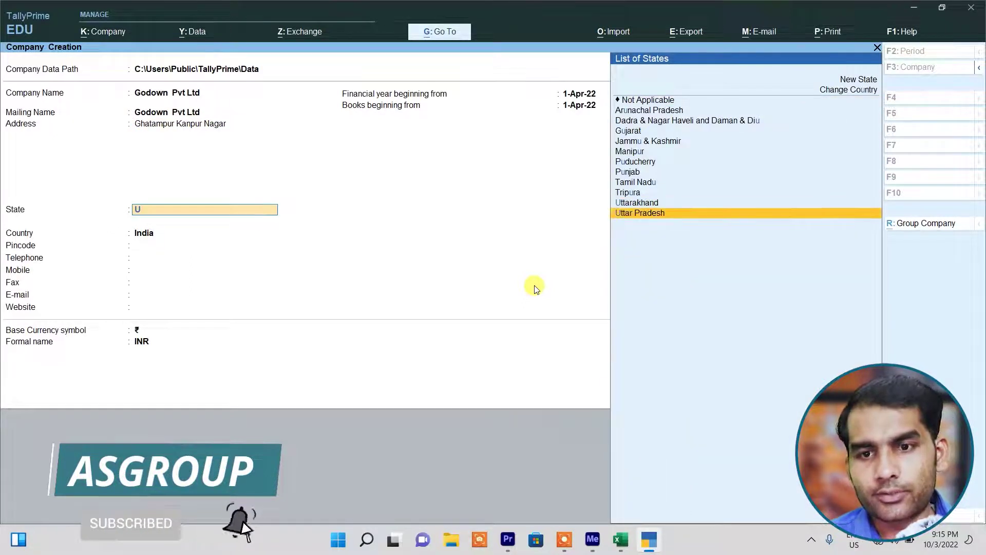
key("Return")
type("209206")
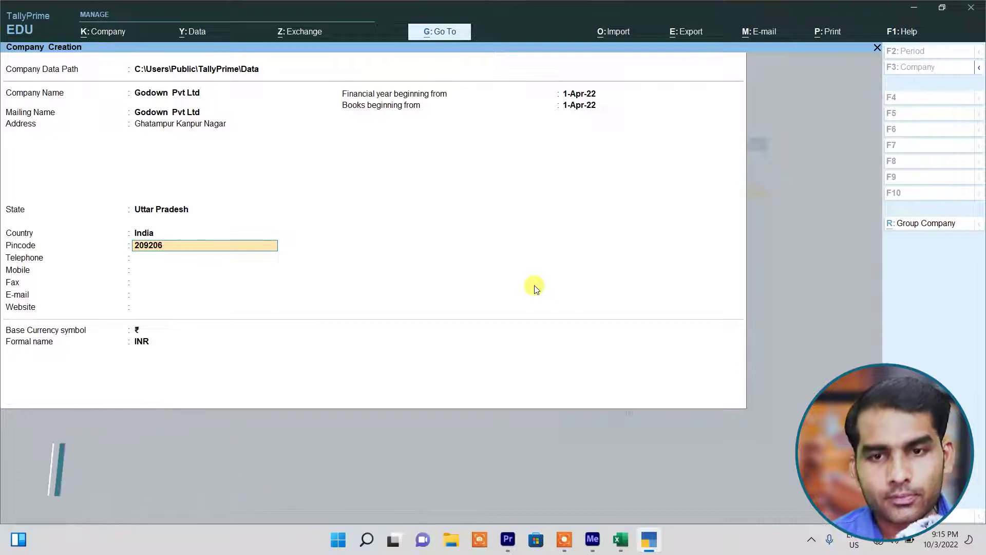
key("Return")
key("Return")
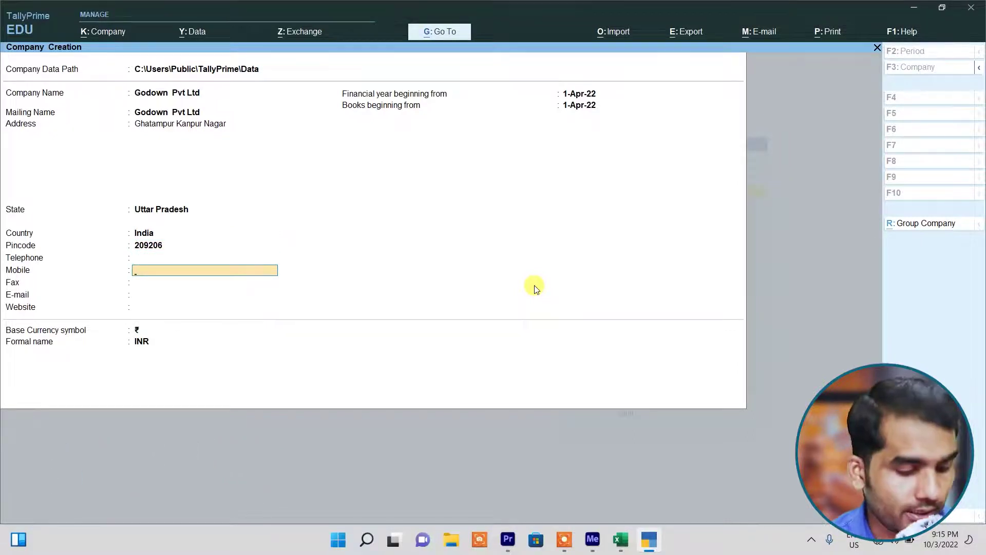
key("ctrl+a")
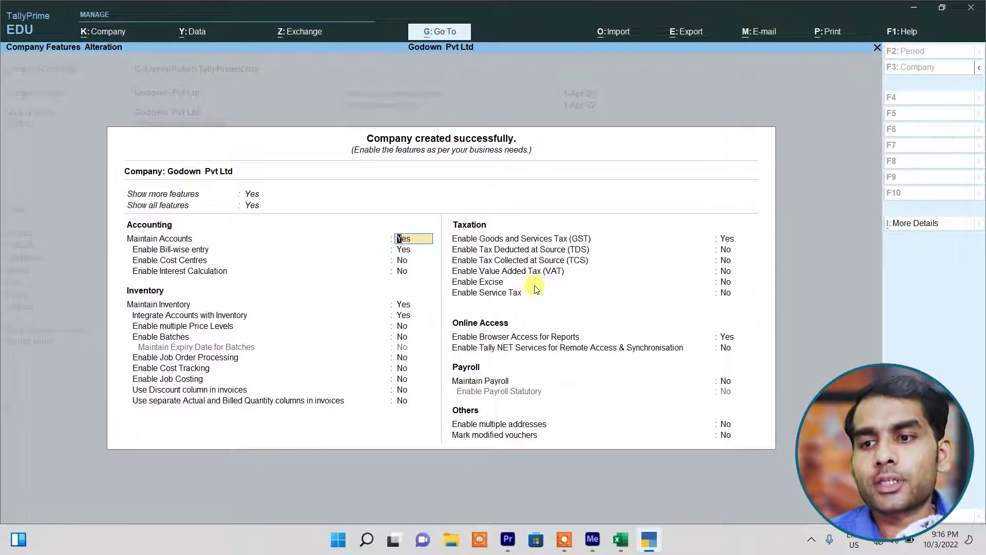
Enable GST for the company, keeping Uttar Pradesh, Regular registration and the 1-Apr-22 start date, with GSTIN/UIN left blank
left_click(726, 240)
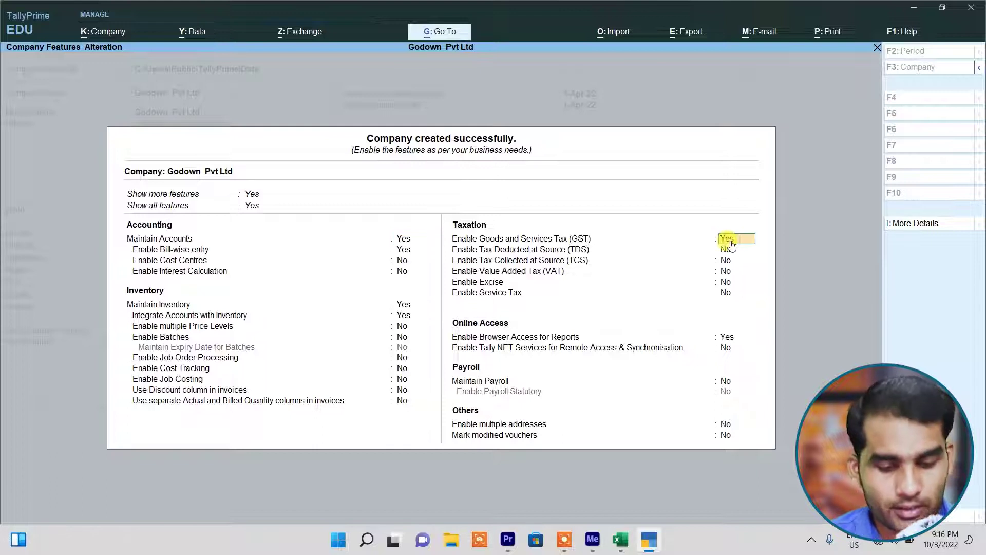
key("Return")
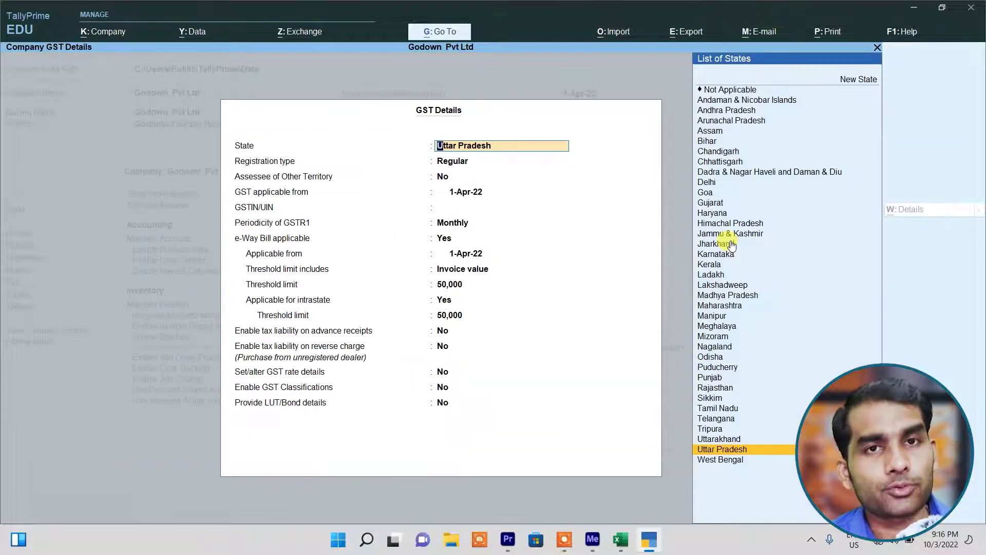
key("Return")
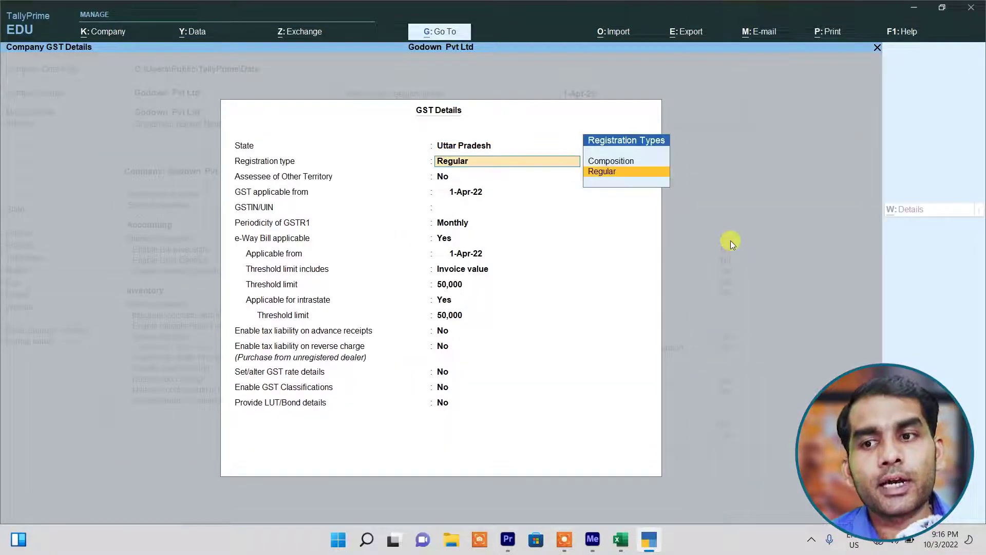
key("Return")
key("Return")
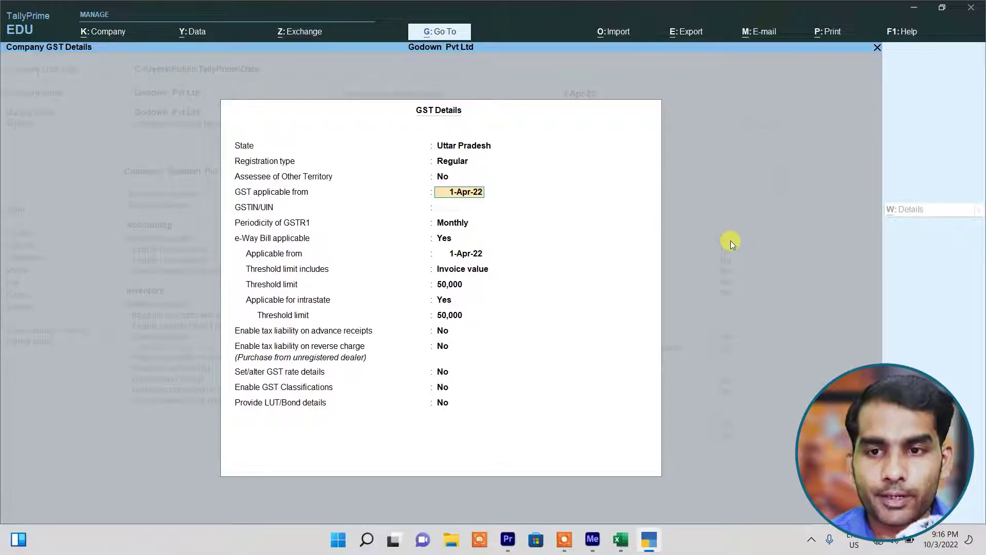
key("Return")
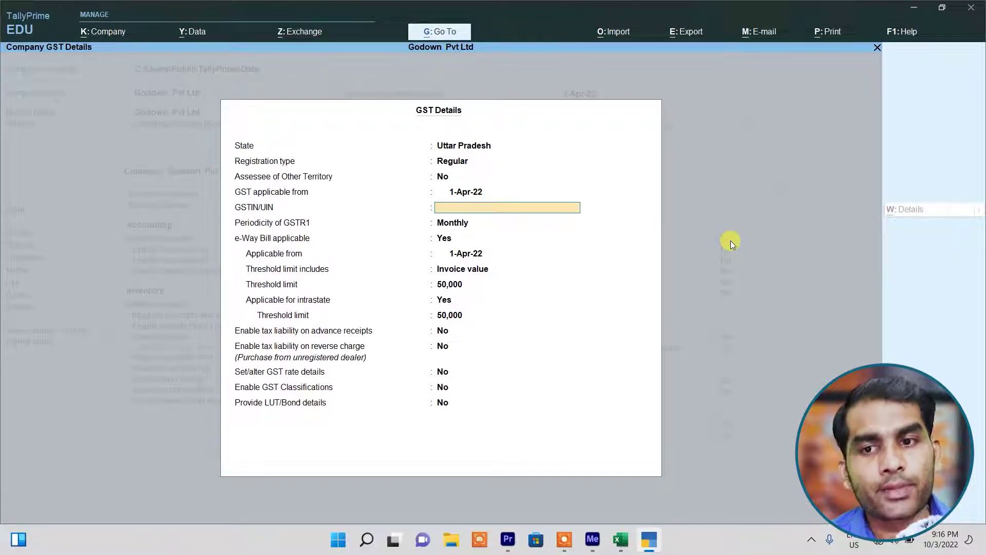
key("Return")
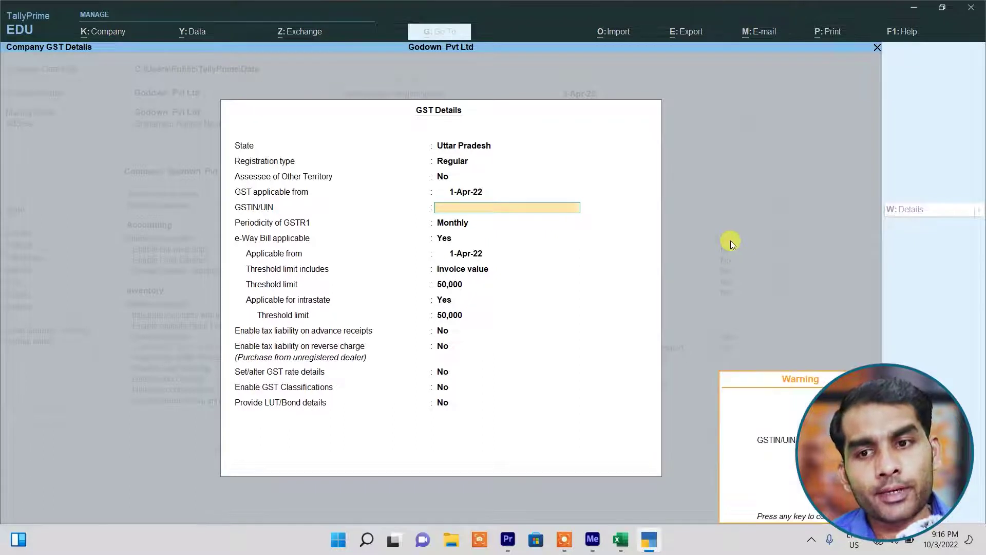
key("Return")
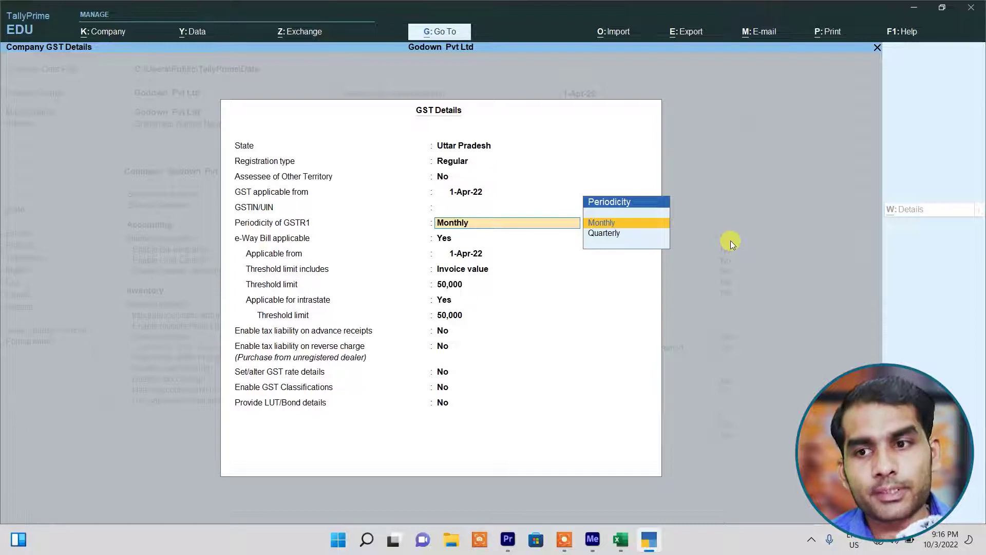
Keep Monthly GSTR1 and e-Way Bill enabled, set the threshold to include Taxable goods value, and keep both limits at 50,000
key("Return")
key("Return")
key("Return")
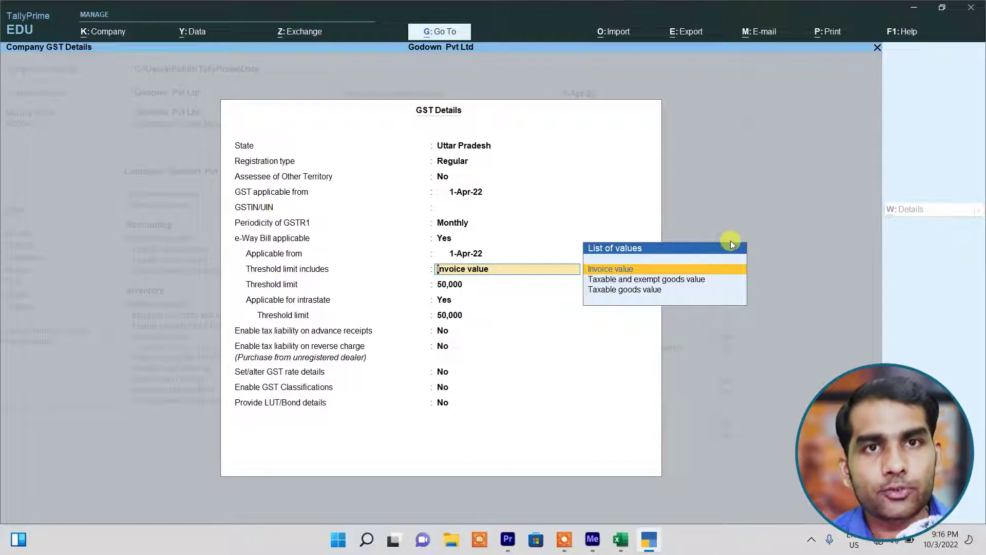
key("Down")
key("Down")
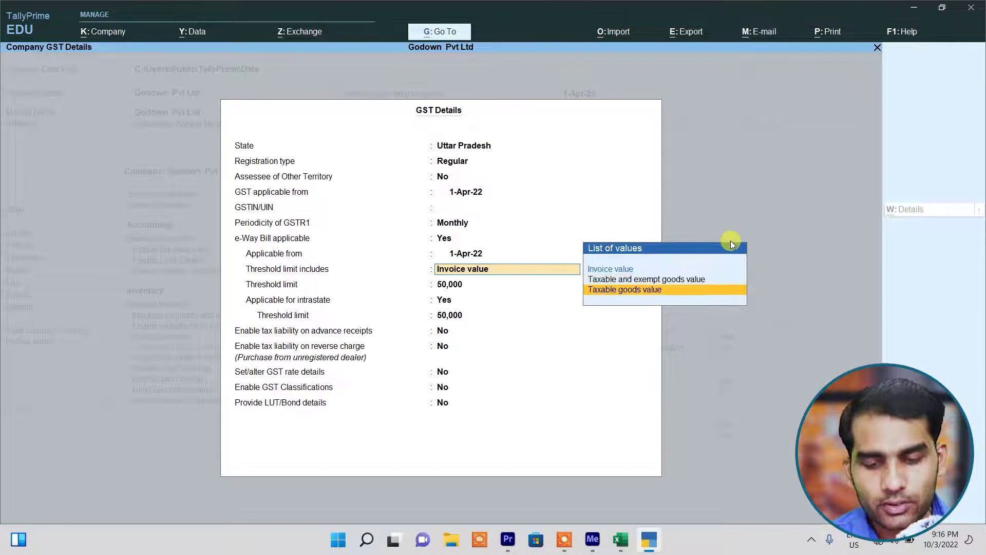
key("Return")
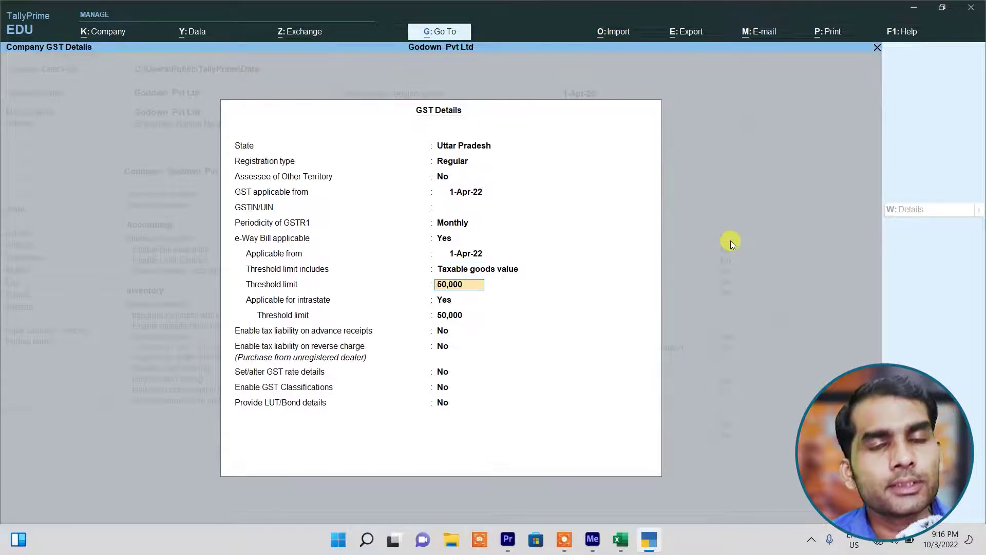
key("Return")
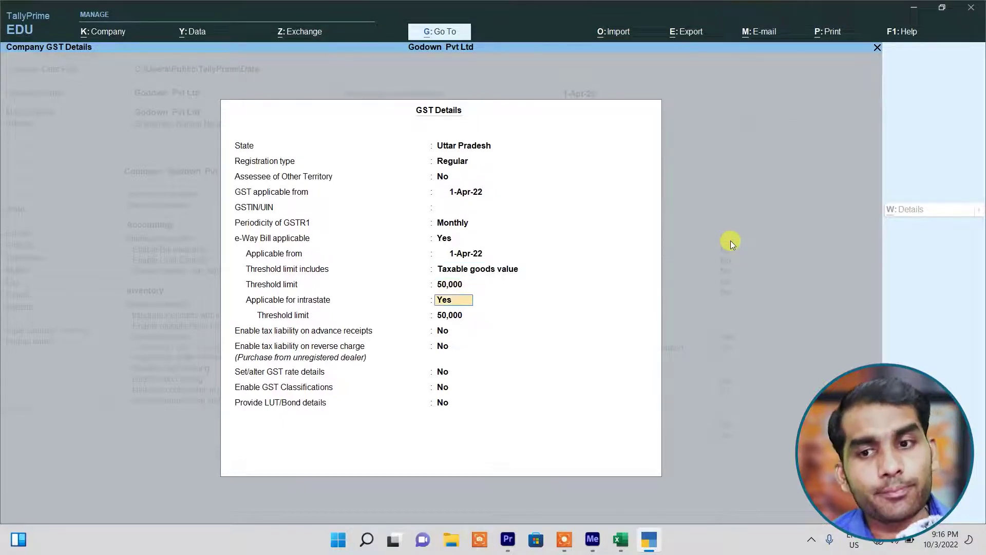
key("Return")
key("Return")
key("Return")
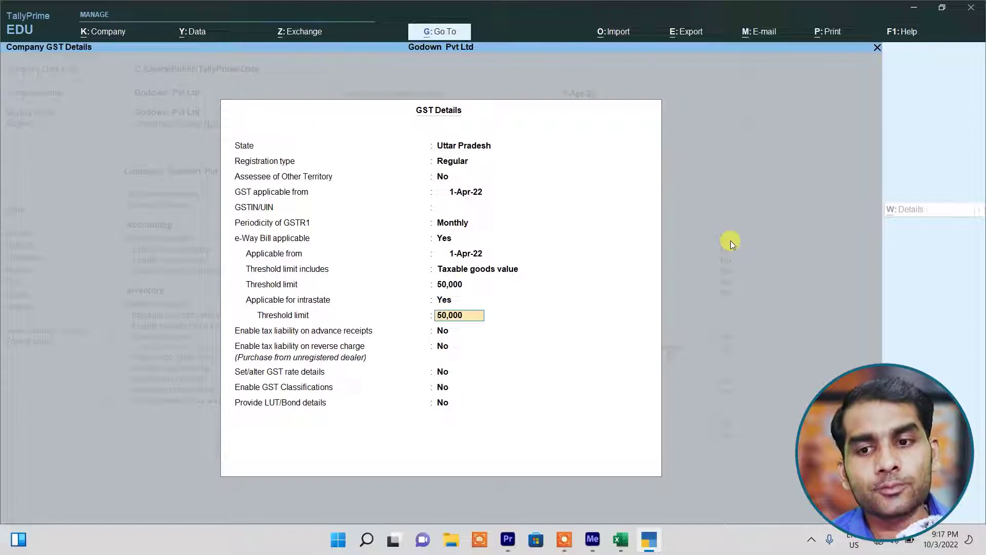
key("Return")
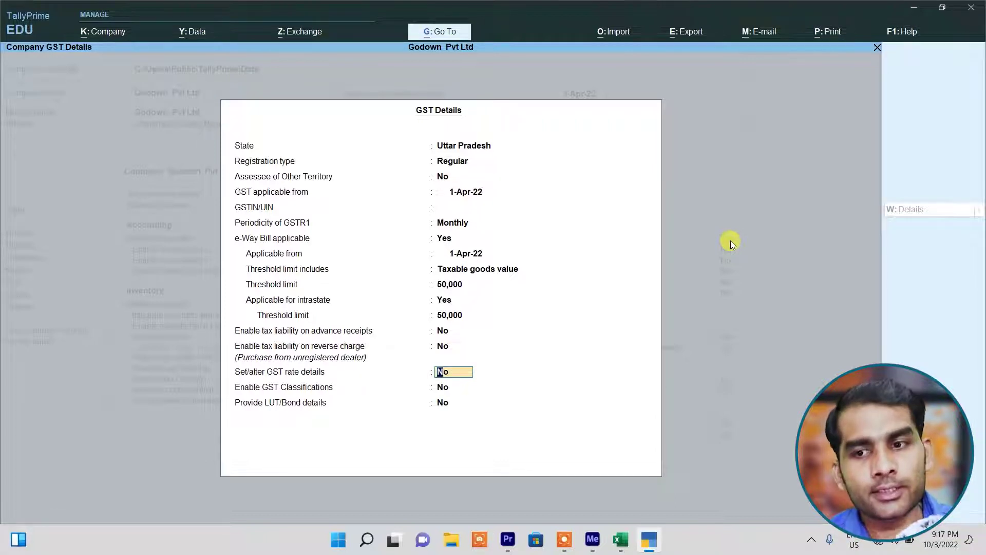
Enable GST rate details as Taxable with 18% Integrated Tax, and save the company's GST details and features
type("y")
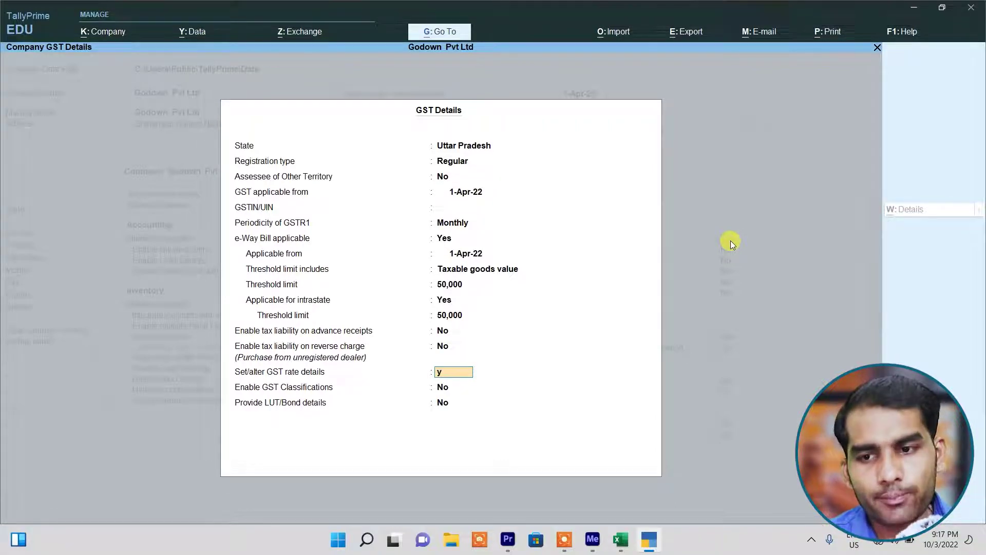
key("Return")
key("Down")
key("Down")
key("Down")
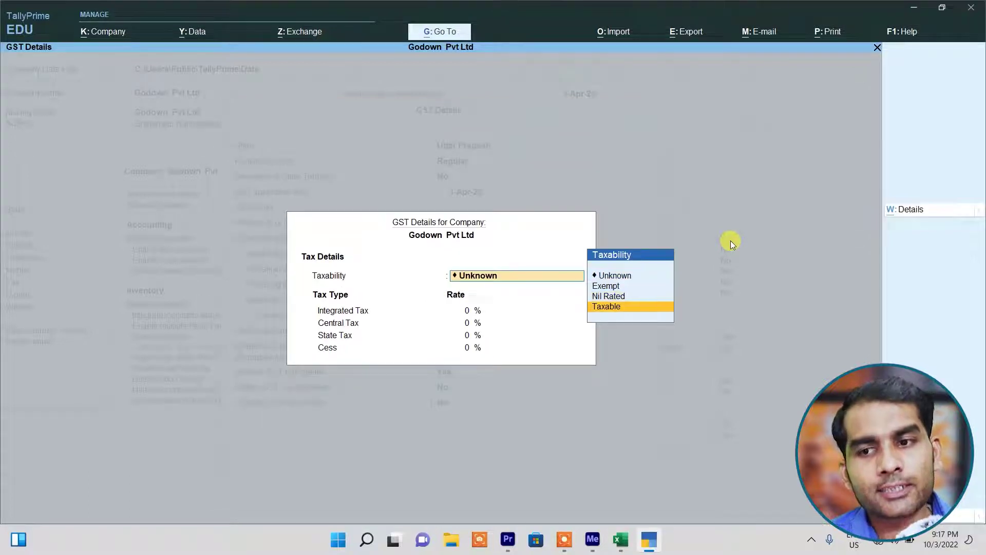
key("Return")
type("18")
key("Return")
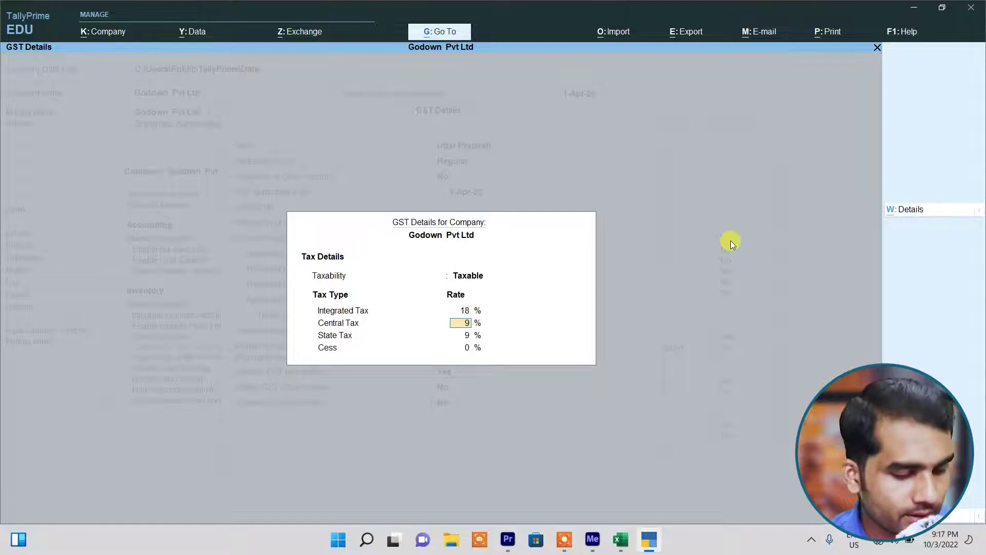
key("ctrl+a")
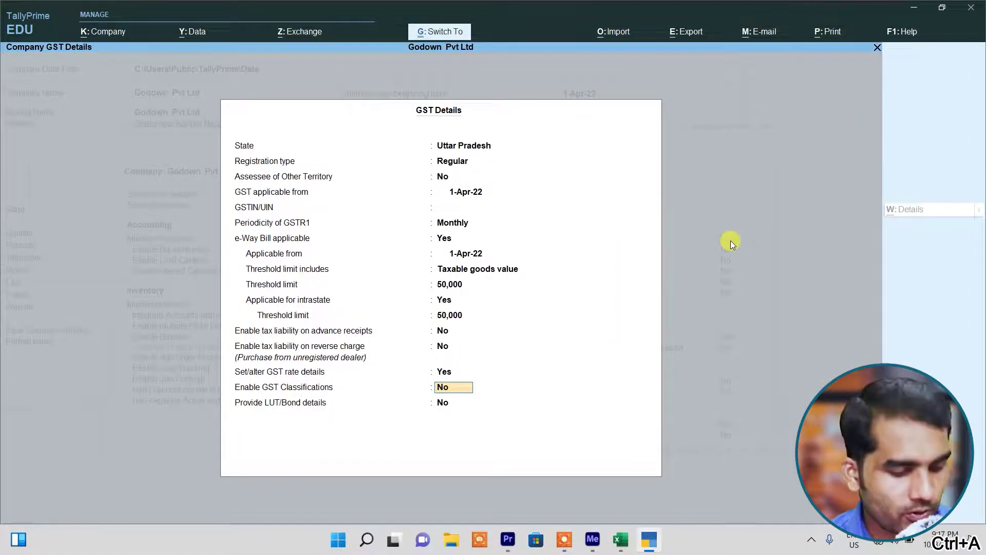
key("ctrl+a")
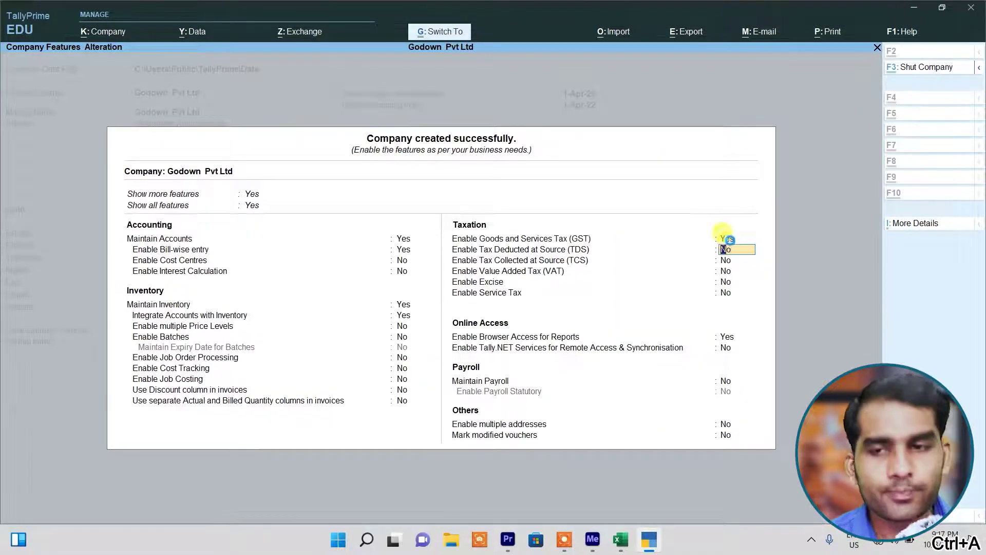
key("ctrl+a")
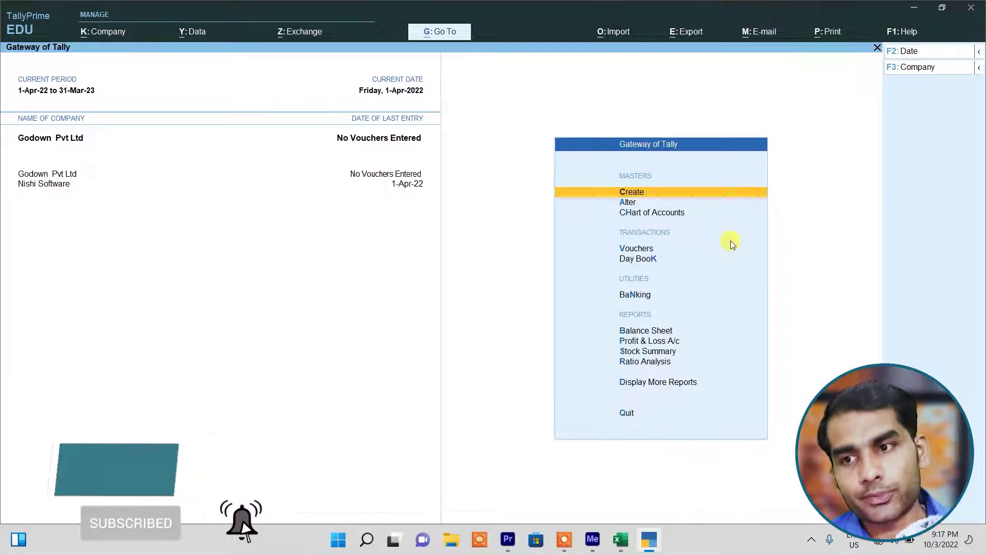
Create a stock group named Samsung under Primary
key("Return")
key("Down")
key("Down")
key("Down")
key("Down")
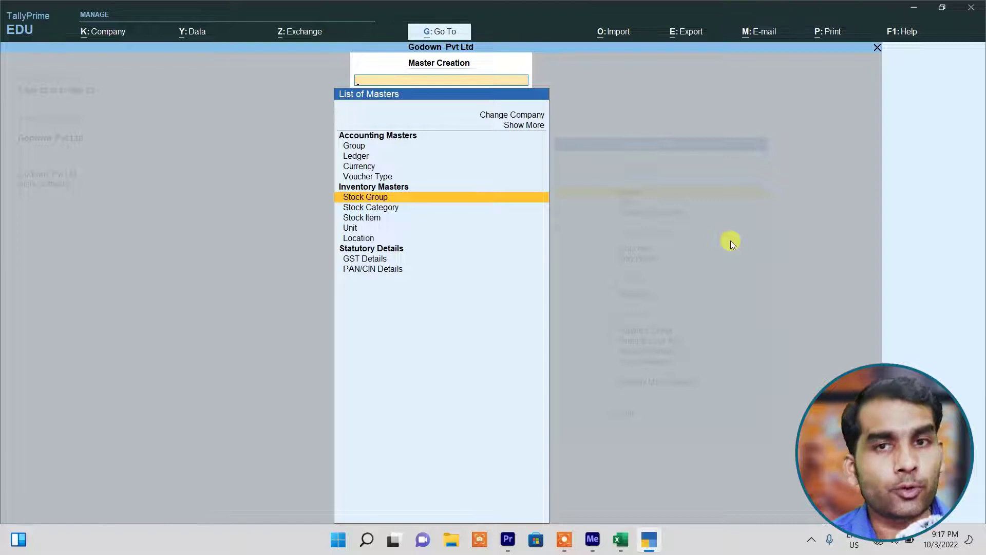
key("Return")
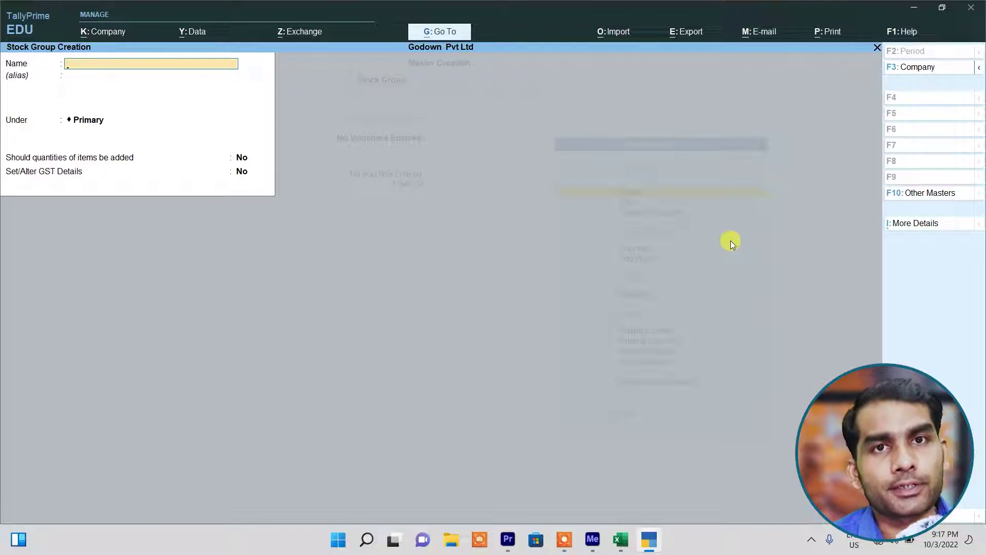
type("Samsung")
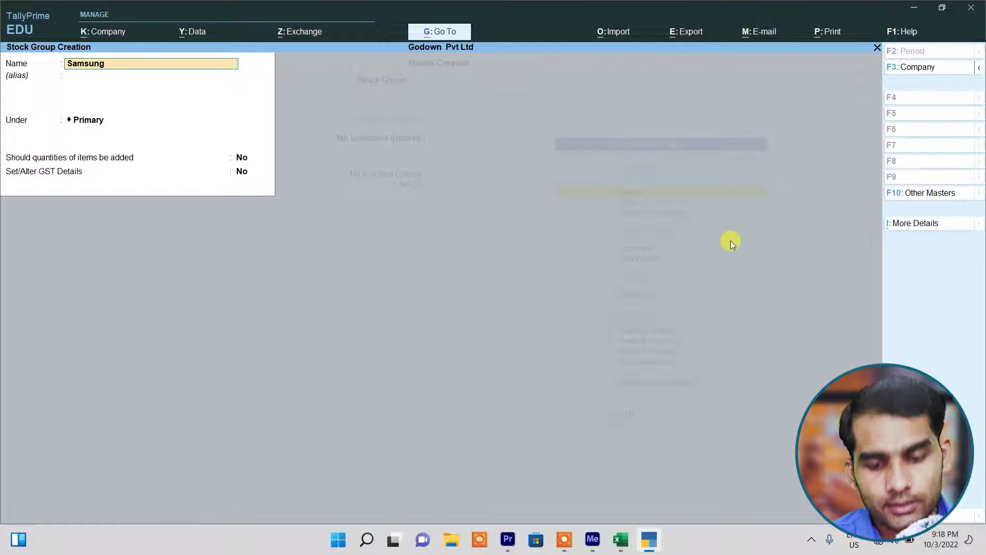
key("Return")
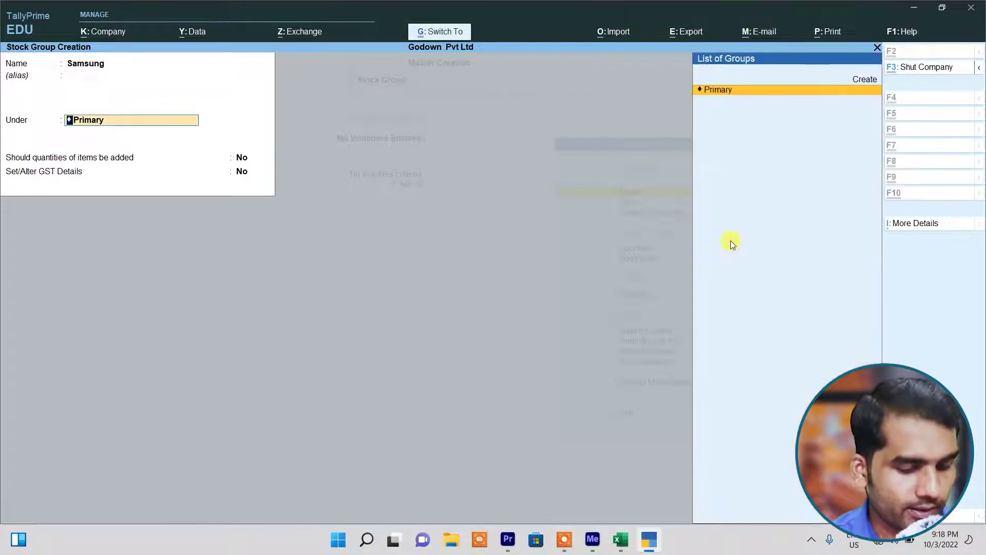
key("ctrl+a")
type("Mi")
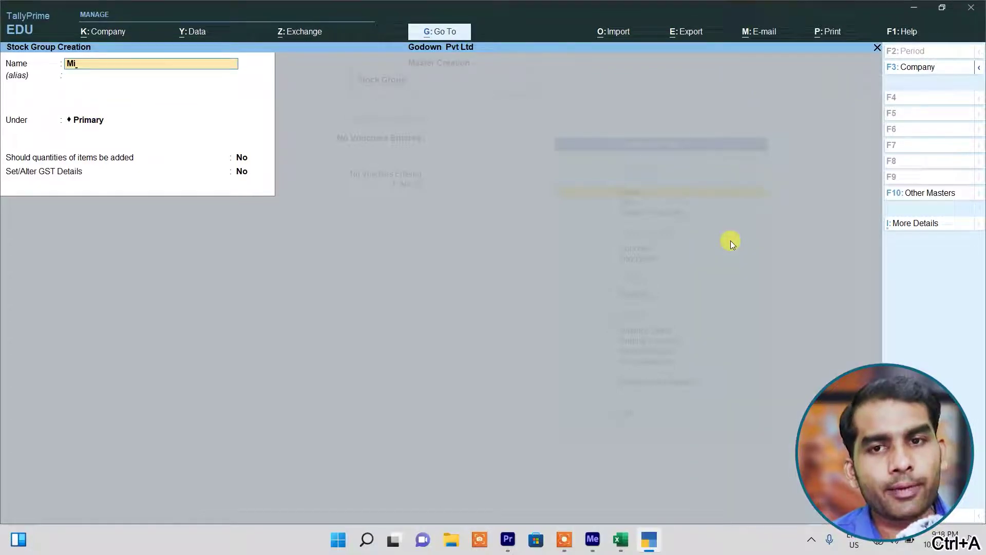
key("Return")
key("BackSpace")
key("BackSpace")
Leave stock group creation and create a stock category named Mobile Phone under Primary
key("Escape")
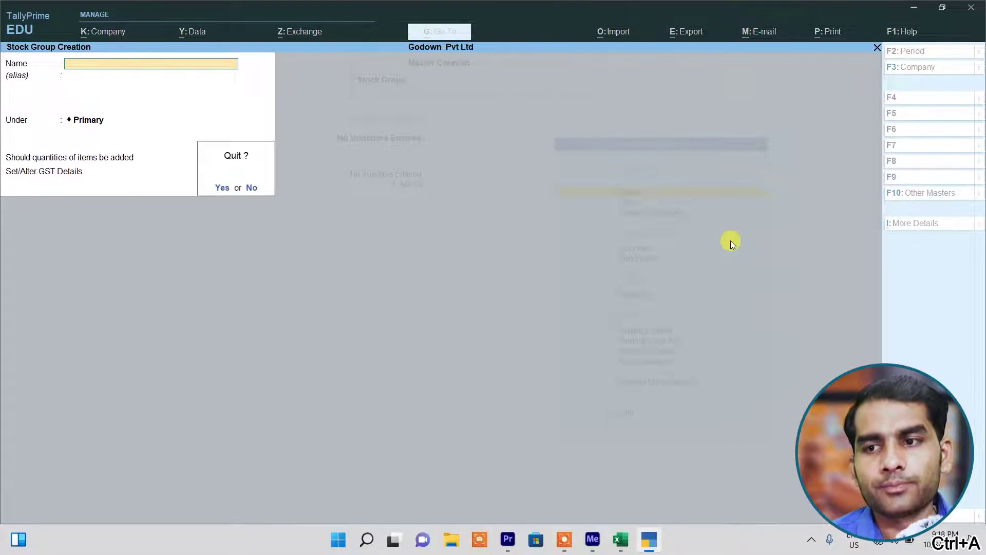
key("y")
key("Down")
key("Return")
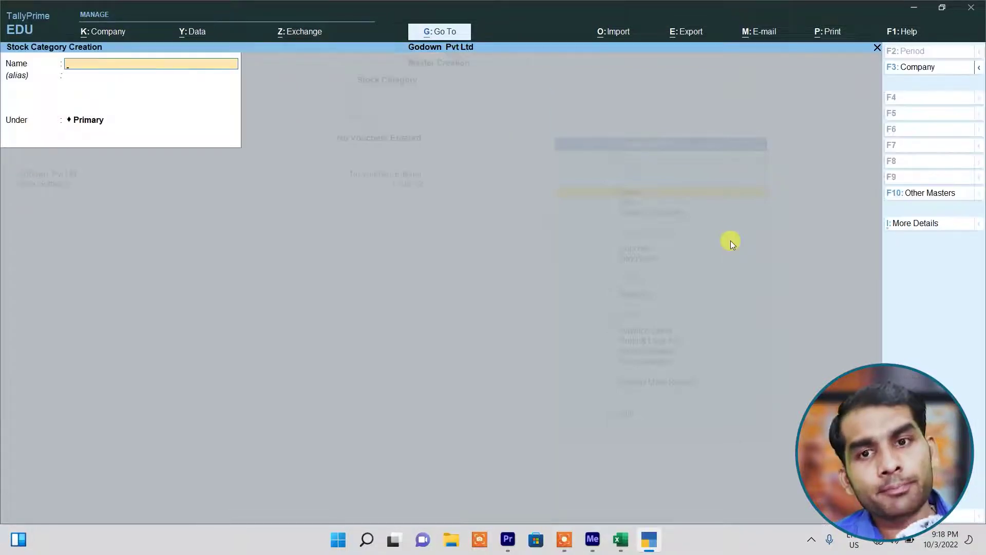
type("Mobile Phone")
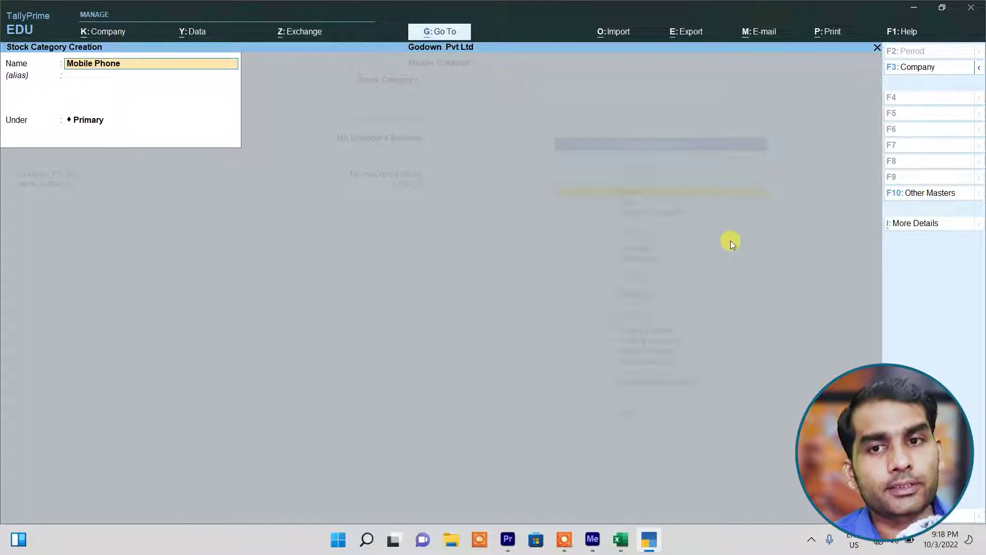
key("Return")
key("ctrl+a")
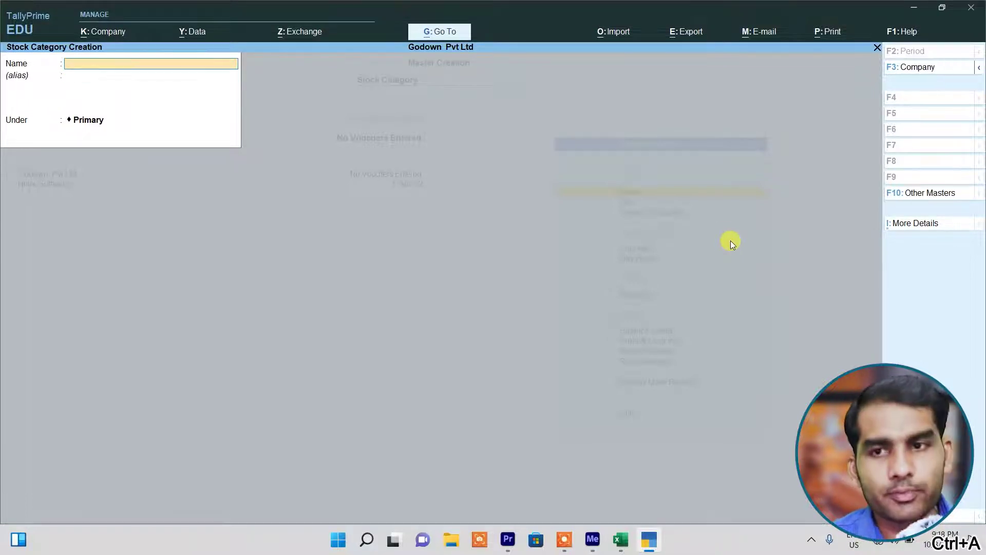
Leave stock category creation and create a simple unit with symbol pcs, quantity code PCS-PIECES and 0 decimal places
key("Escape")
key("Down")
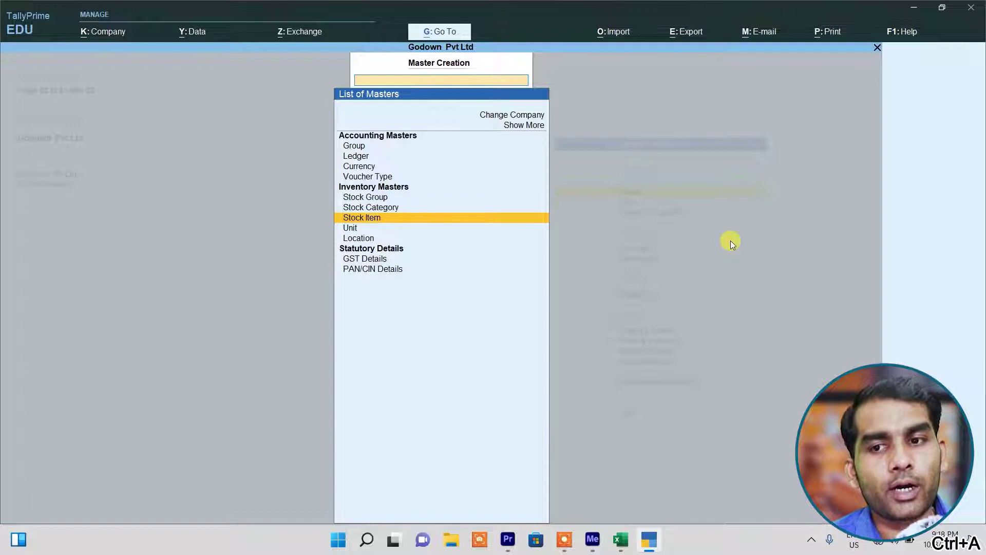
key("Down")
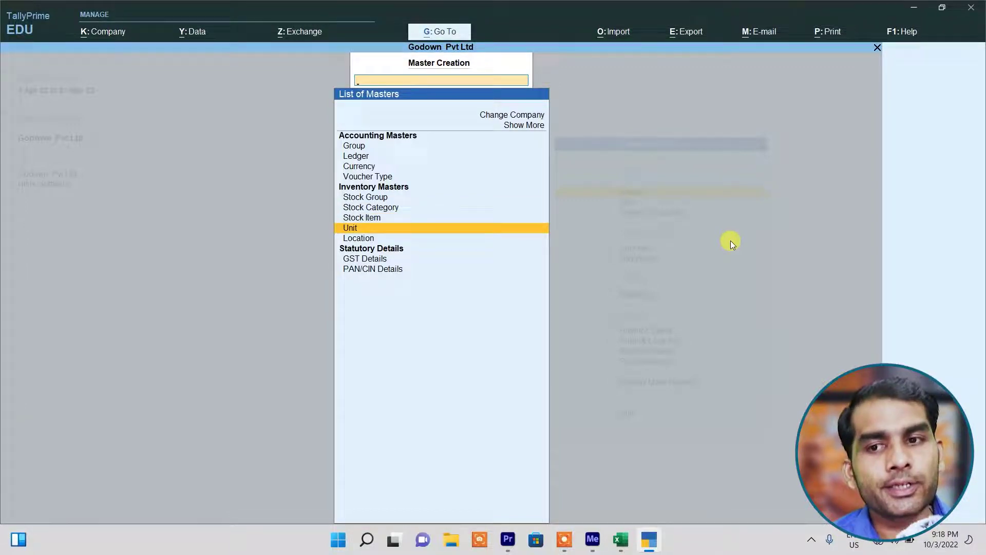
key("Return")
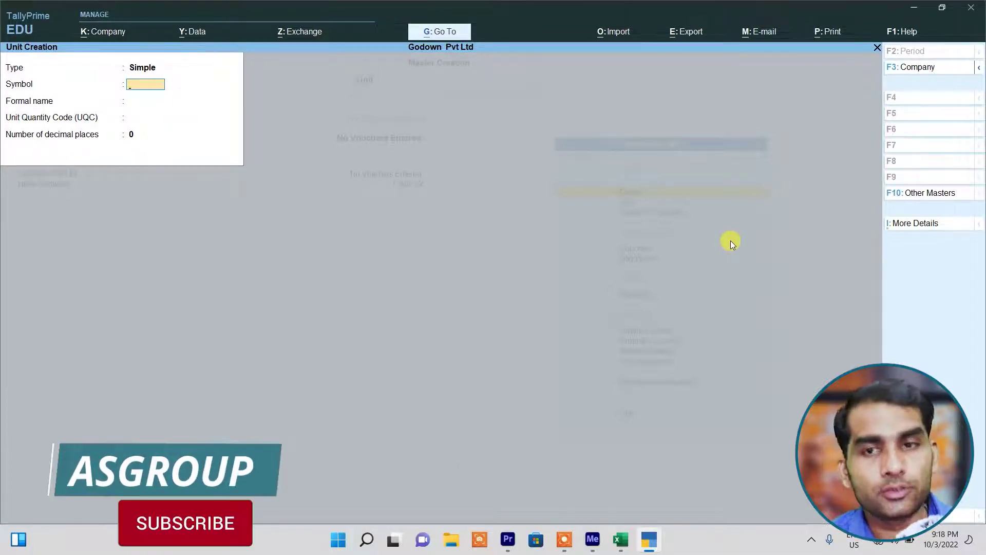
type("pcs")
key("Return")
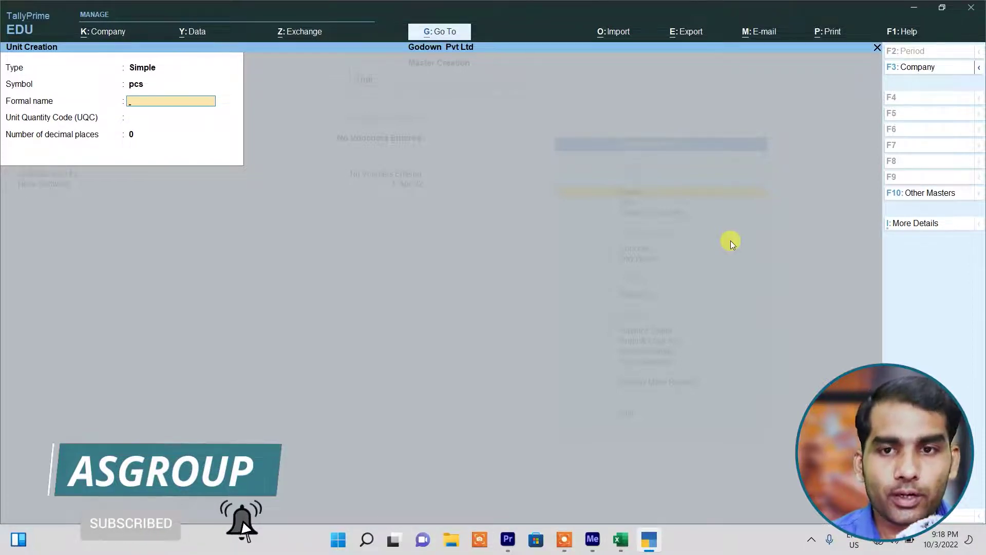
key("Return")
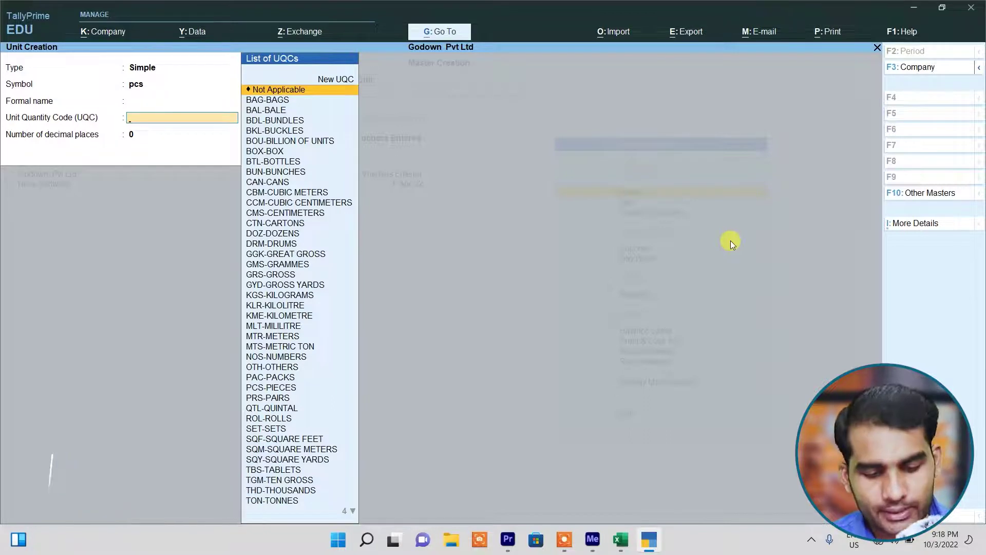
type("p")
key("Down")
key("Return")
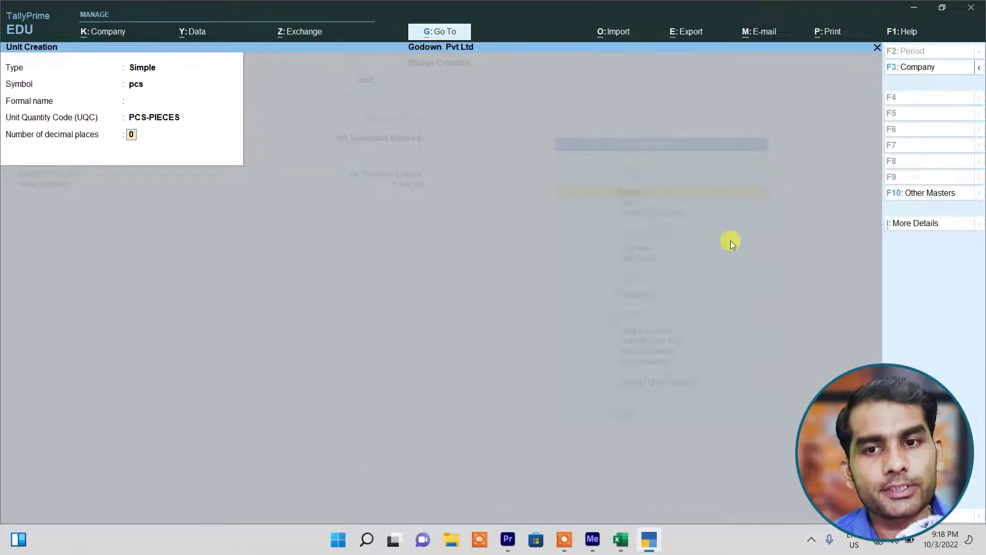
key("ctrl+a")
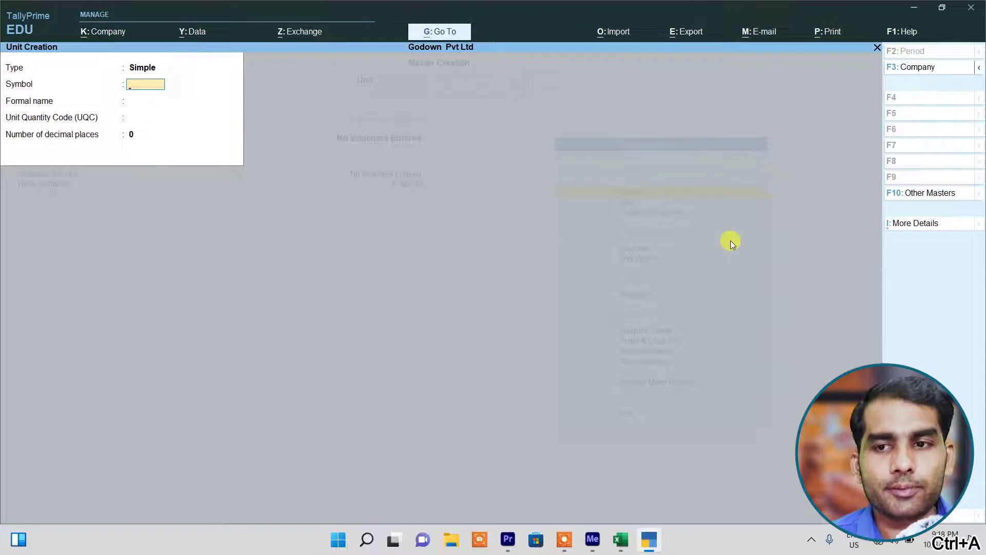
key("Escape")
Open the creation form for a new stock item
key("Down")
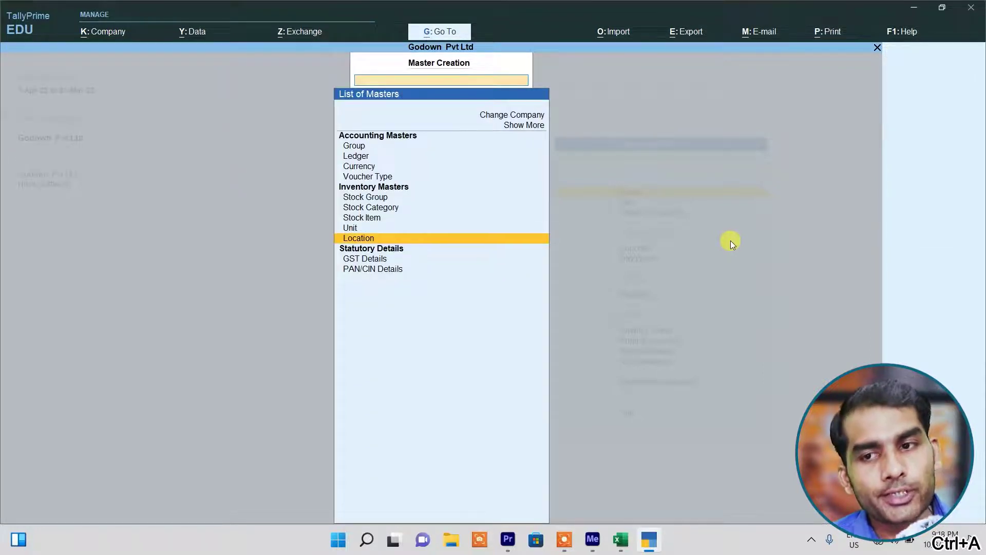
key("Up")
key("Up")
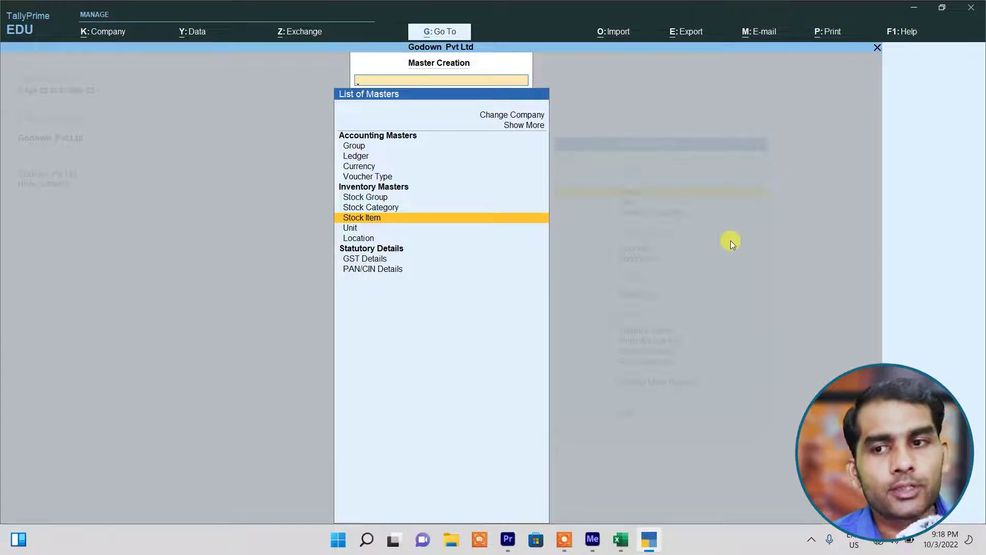
key("Return")
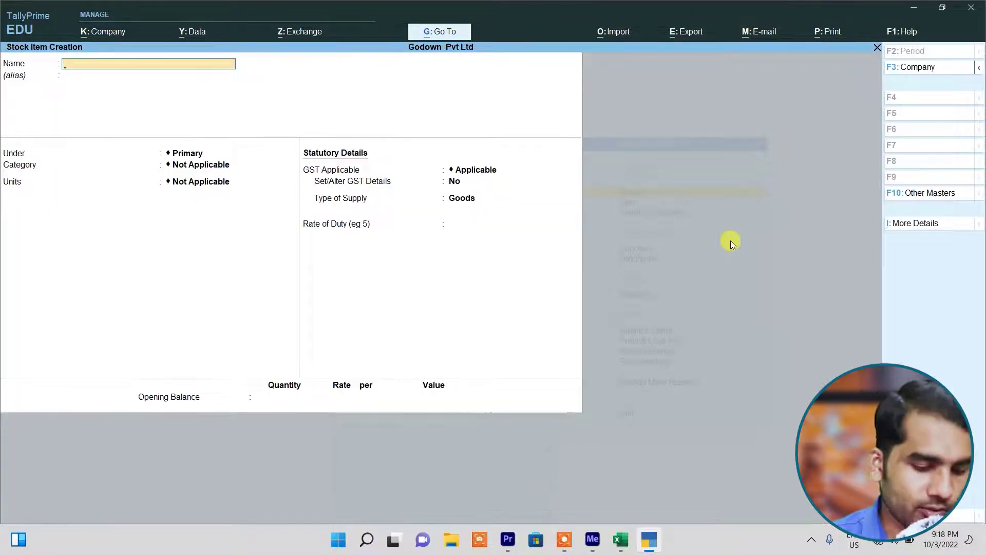
type("Samsung")
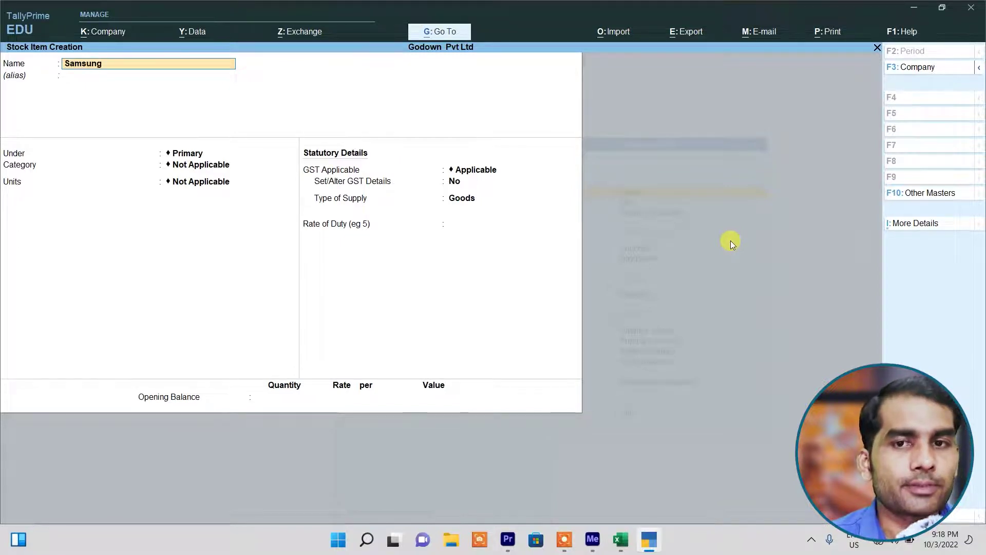
key("BackSpace")
key("BackSpace")
key("BackSpace")
key("BackSpace")
key("BackSpace")
key("BackSpace")
key("BackSpace")
Name the new stock item Galaxy F 62
type("Gal")
type("y N")
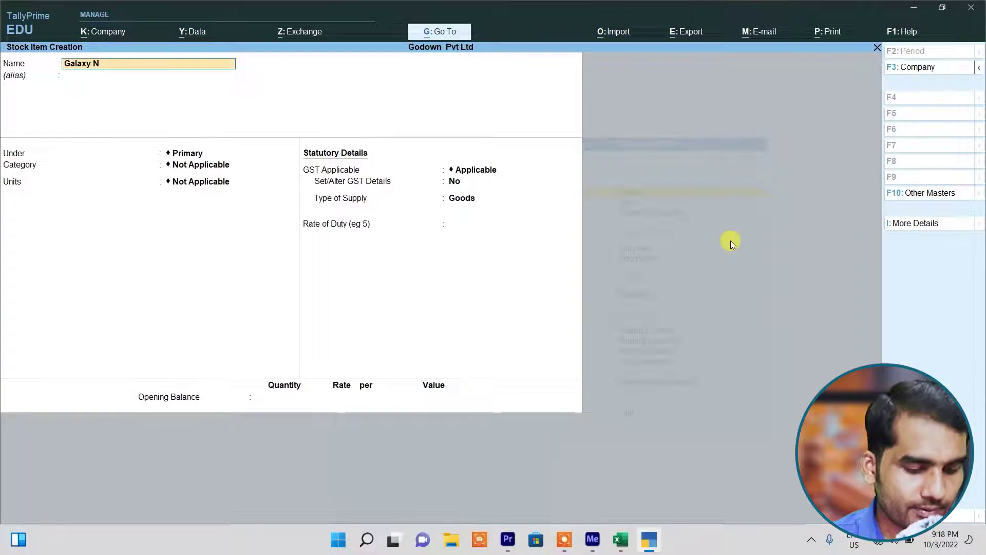
type("f")
key("BackSpace")
key("BackSpace")
type("F ")
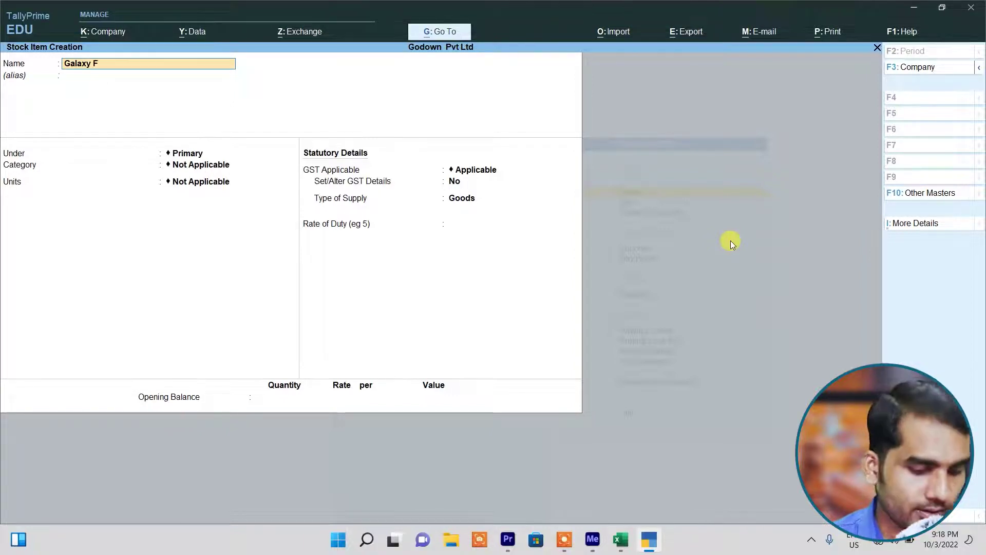
type("62")
key("Return")
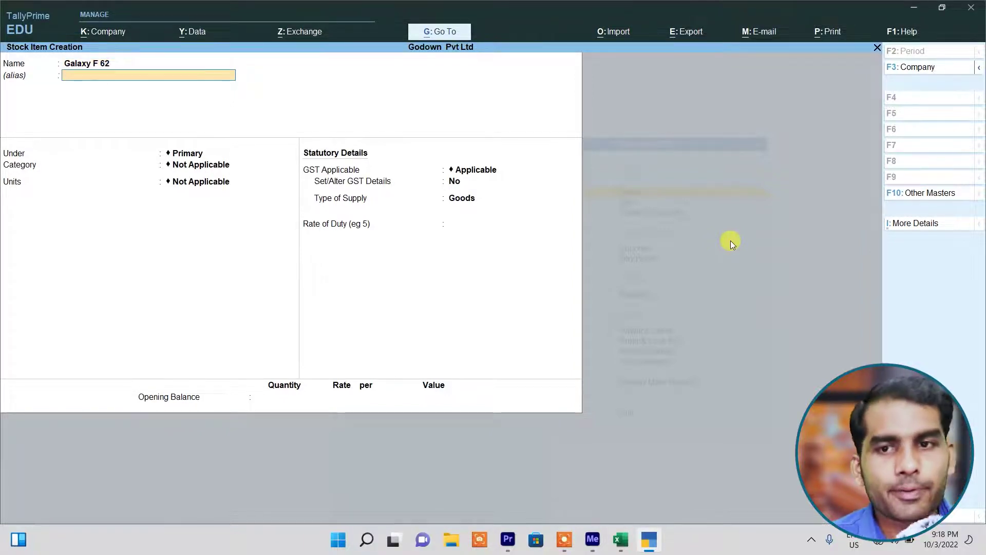
Place the Galaxy F 62 item under the Samsung group, in the Mobile Phone category, with pcs as its unit
key("Return")
key("Down")
key("Down")
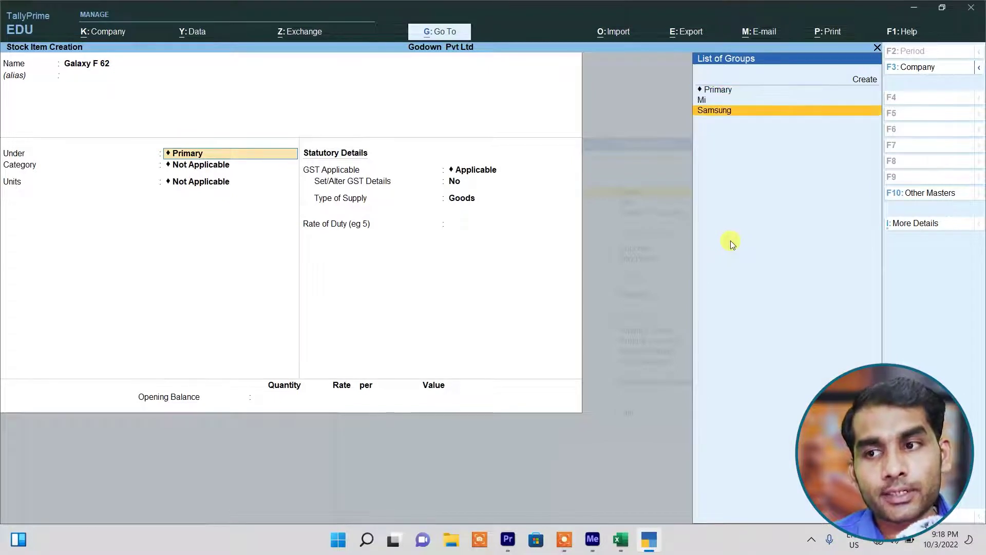
key("Return")
key("Down")
key("Return")
key("Down")
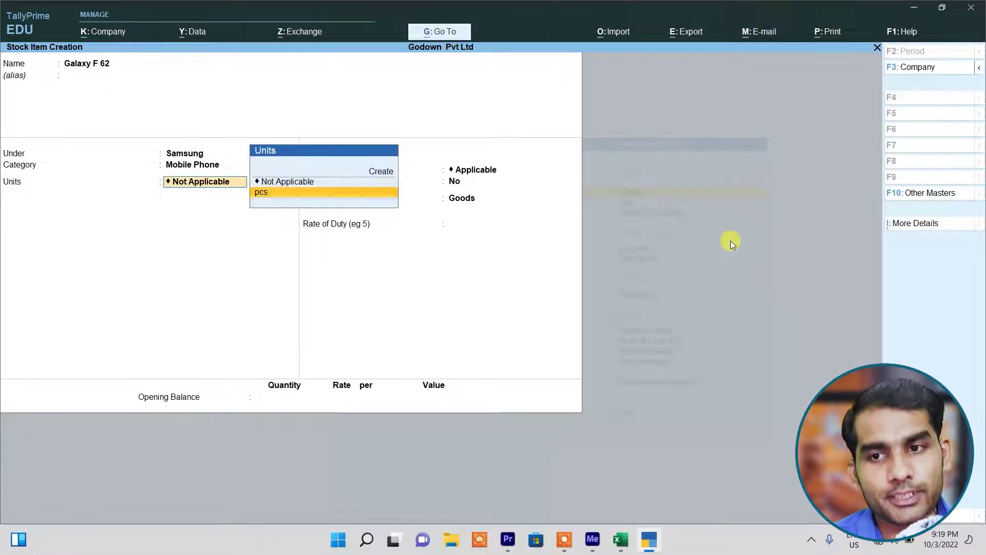
key("Return")
Enable GST details for Galaxy F 62, calculated On Value with taxability set to Taxable
key("Return")
type("y")
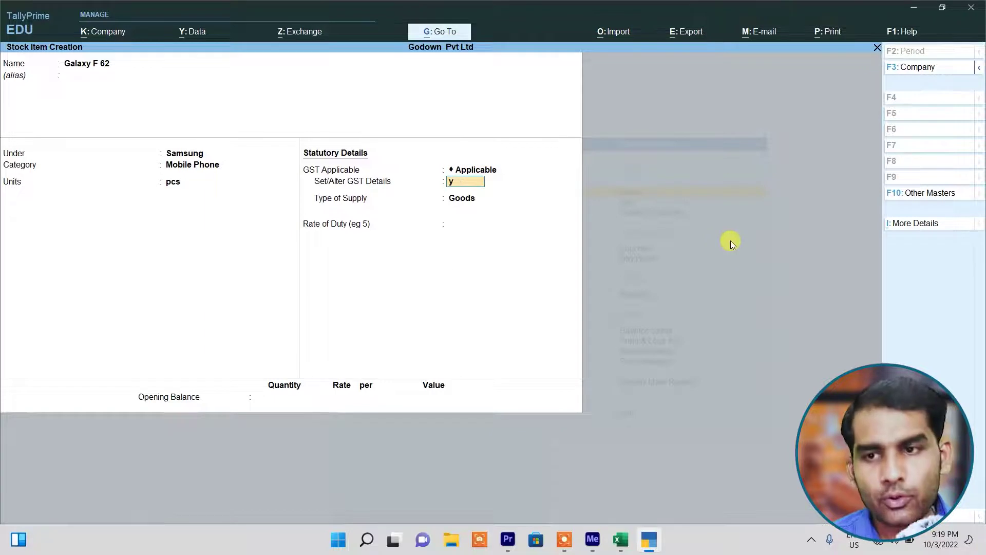
key("Return")
key("Return")
key("Down")
key("Down")
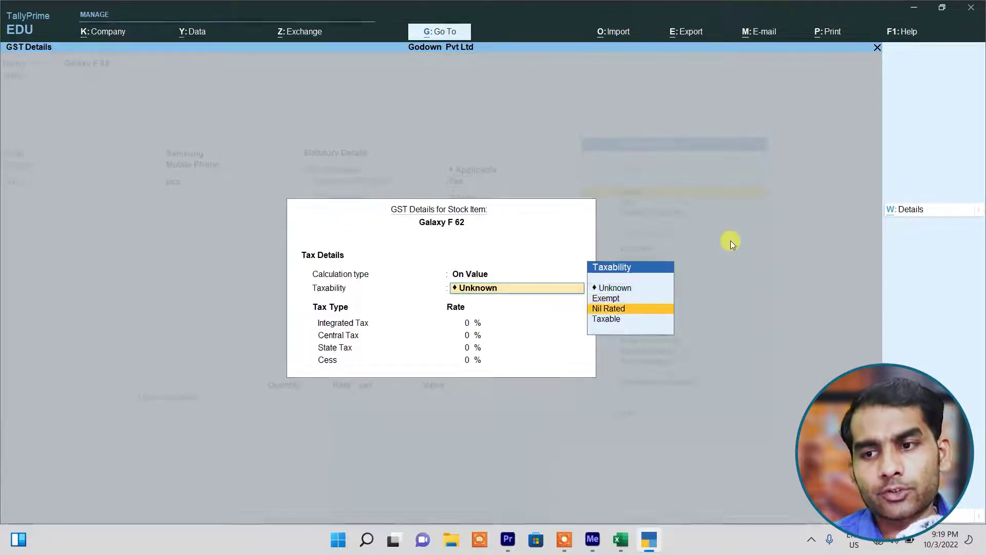
key("Down")
key("Return")
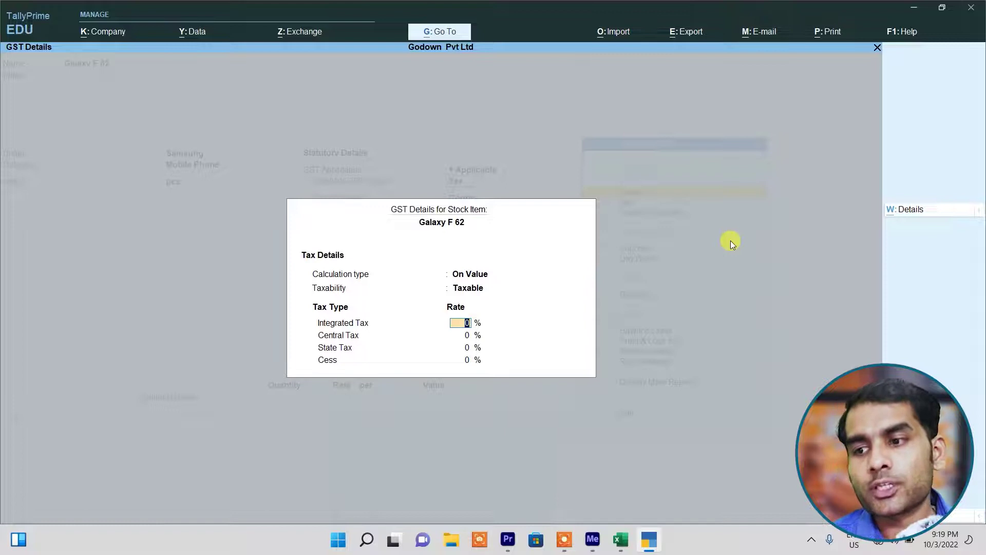
Keep the GST configuration options as they are, set Integrated Tax to 18%, and save the Galaxy F 62 stock item
key("F12")
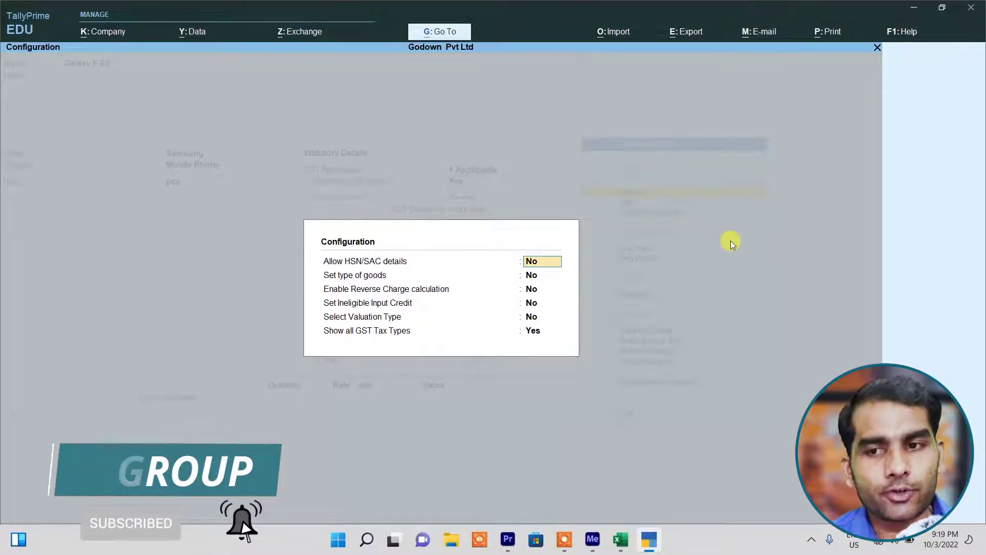
key("ctrl+a")
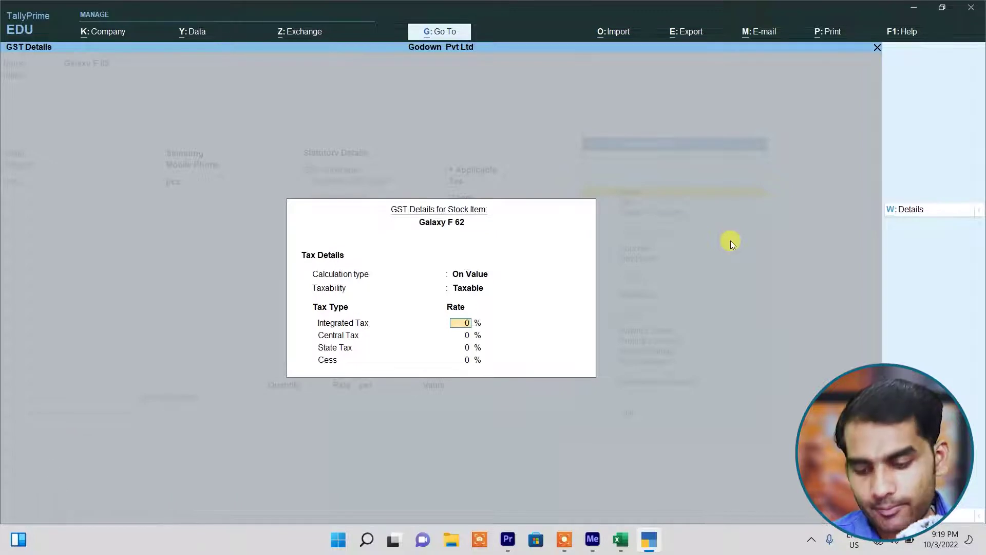
type("18")
key("Return")
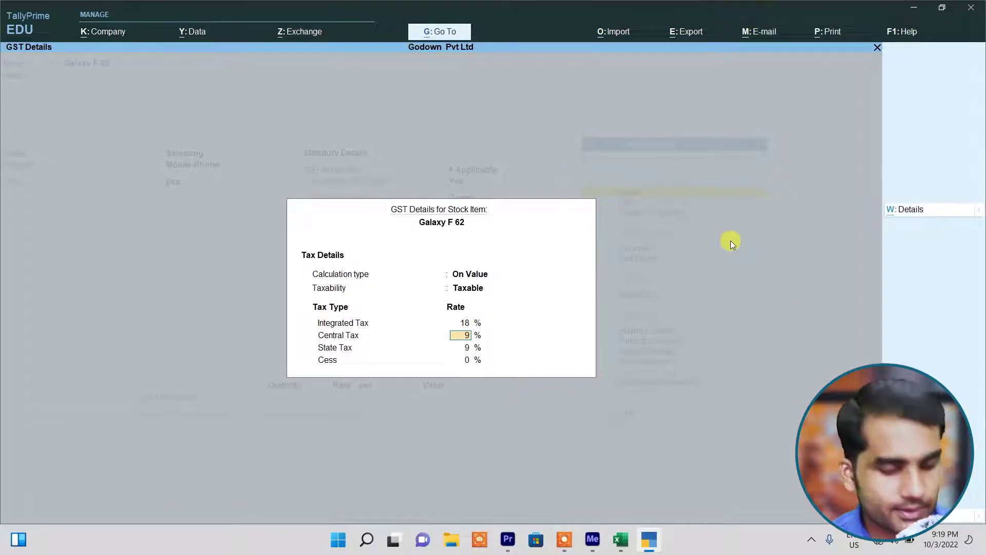
key("ctrl+a")
key("Return")
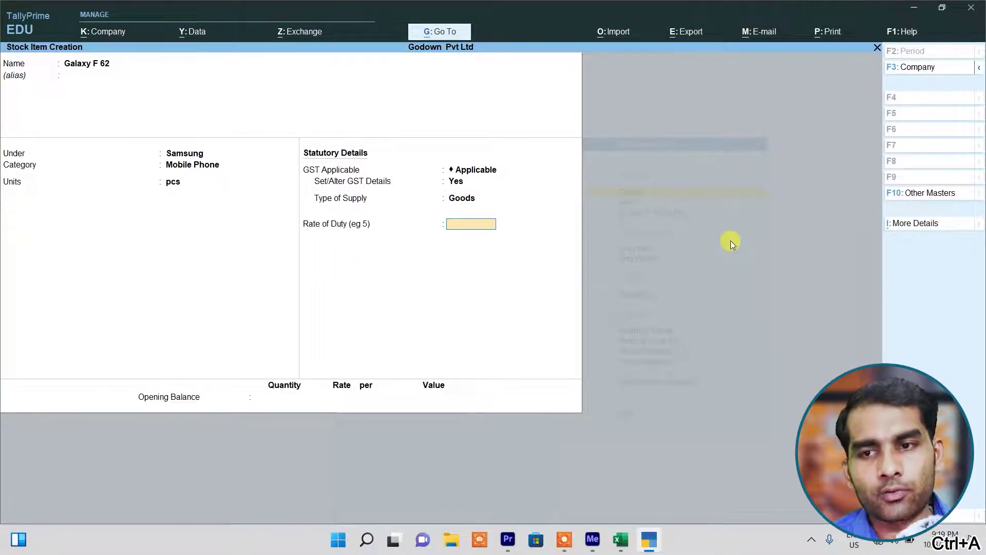
key("ctrl+a")
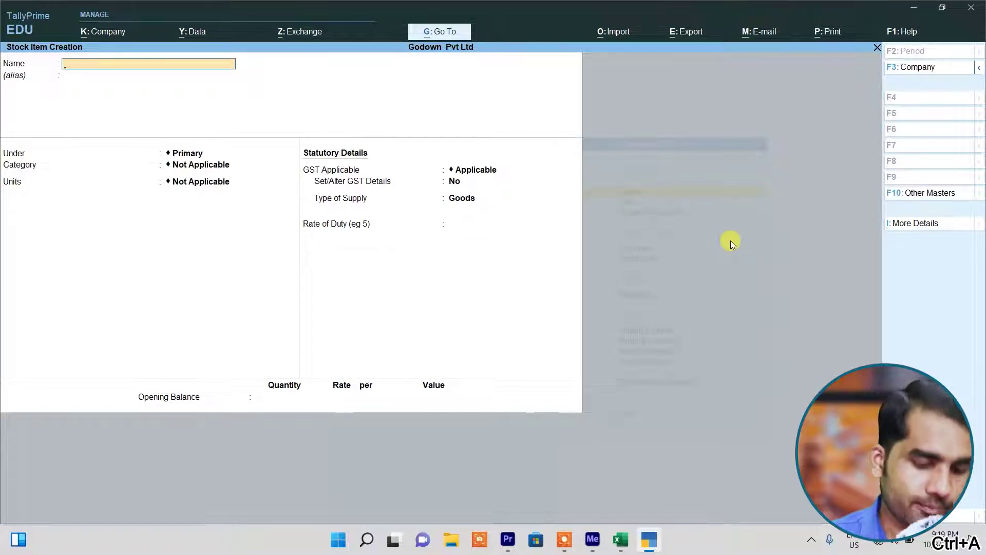
Enter a stock item named Mi Note 10 Pro under the Mi group, category Mobile Phone, with unit pcs
type("Mi")
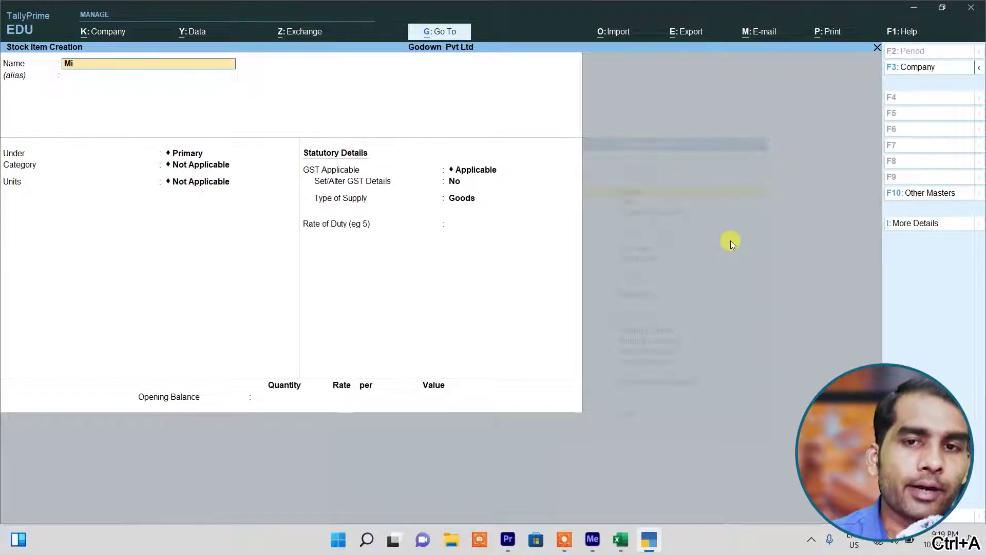
type(" Note 1")
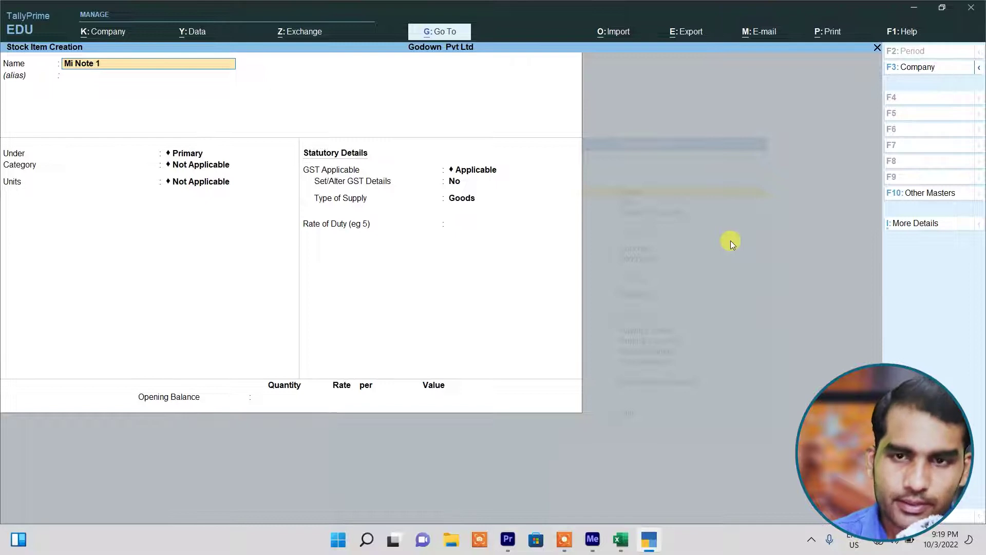
type("0 Pro")
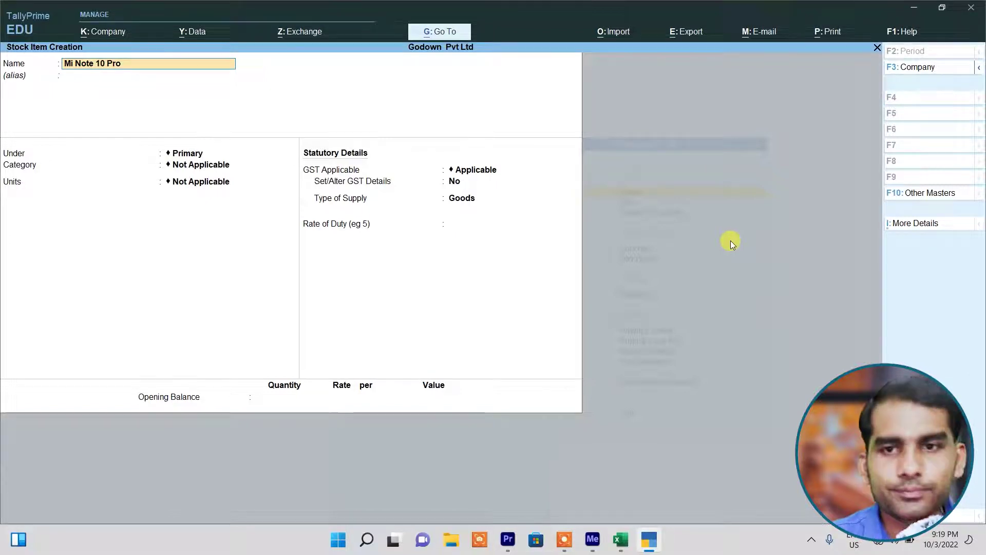
key("Return")
key("Return")
key("Down")
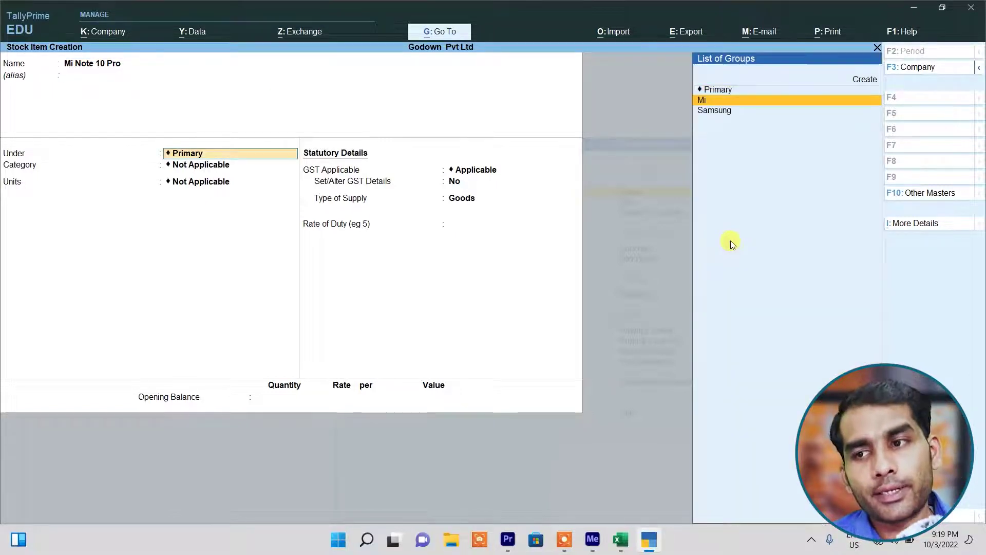
key("Return")
key("Down")
key("Return")
key("Down")
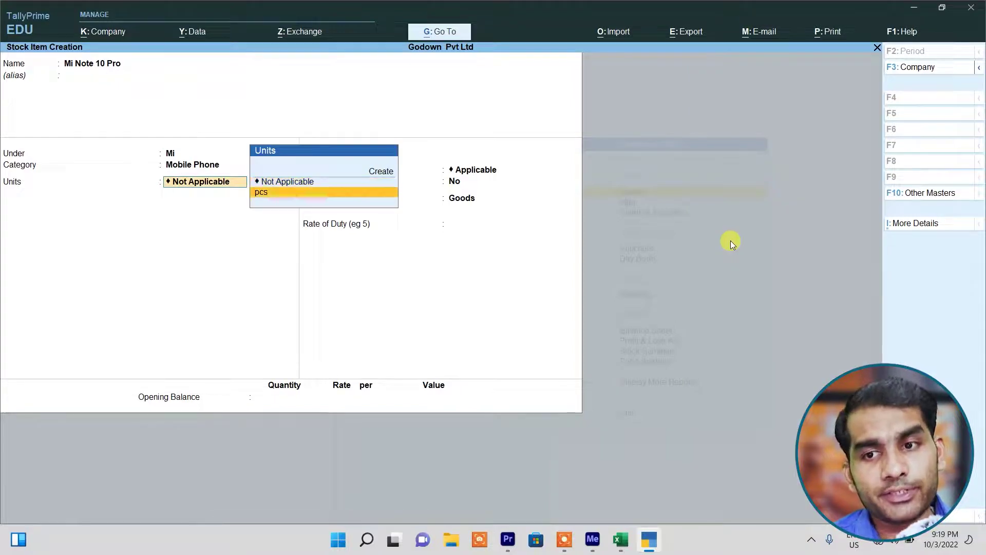
key("Return")
Enable GST details for Mi Note 10 Pro, calculated On Value with taxability set to Taxable
key("Return")
key("y")
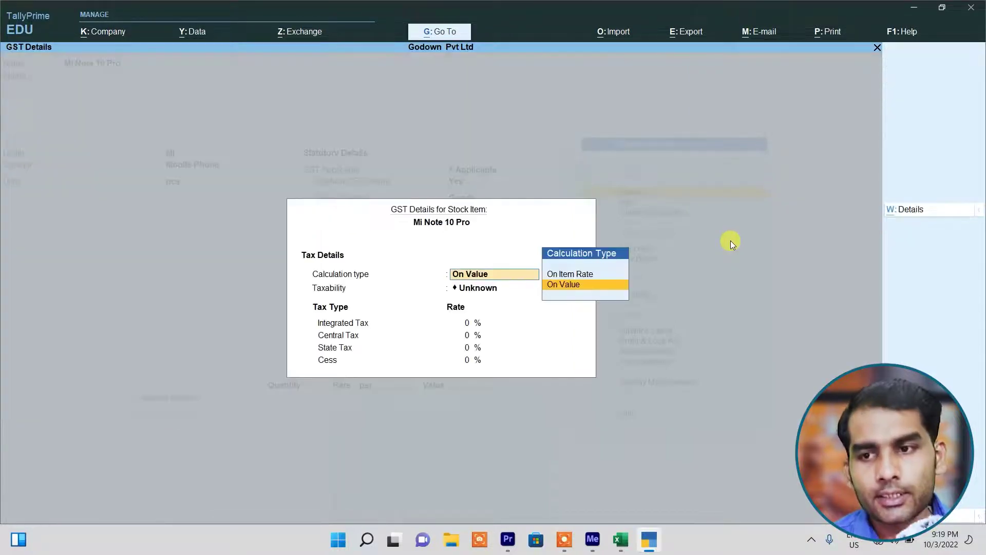
key("Return")
key("Down")
key("Down")
key("Down")
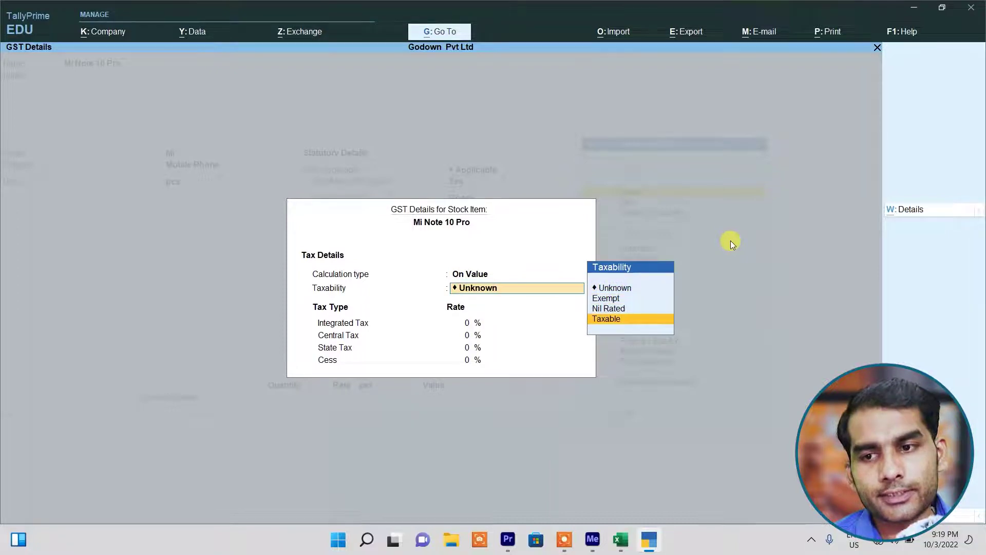
key("Return")
Set Integrated Tax to 18% with Goods as the supply type, save the Mi Note 10 Pro item, and leave stock item creation
type("18")
key("Return")
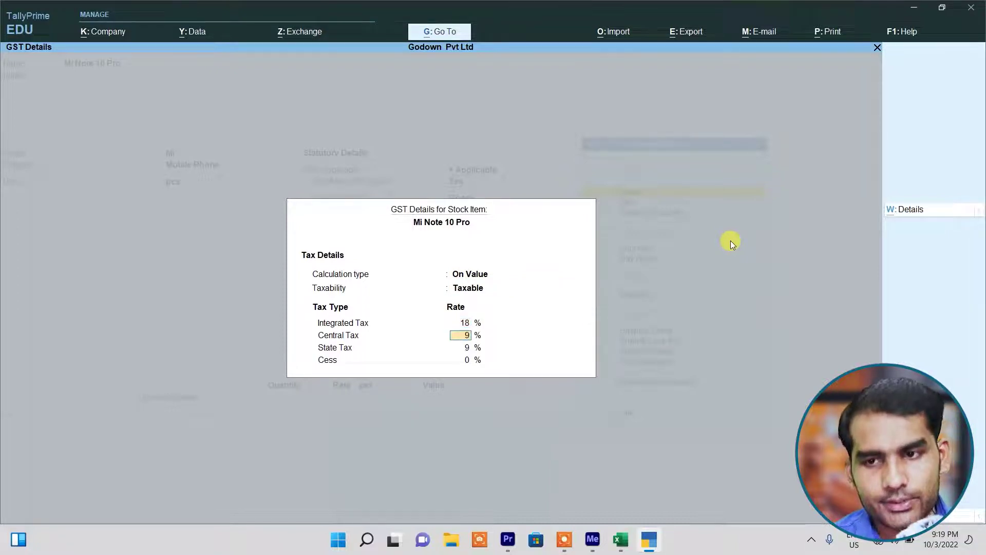
key("ctrl+a")
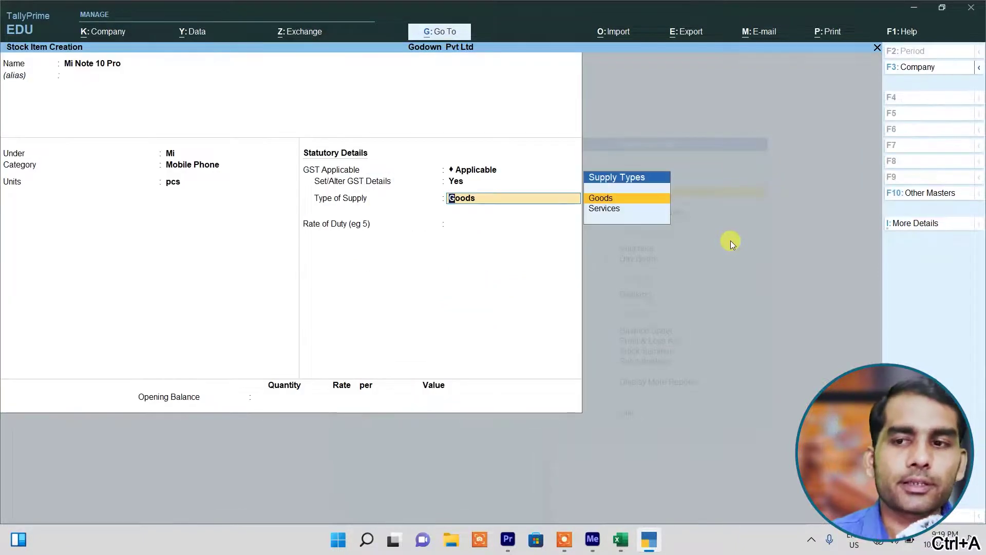
key("Return")
key("ctrl+a")
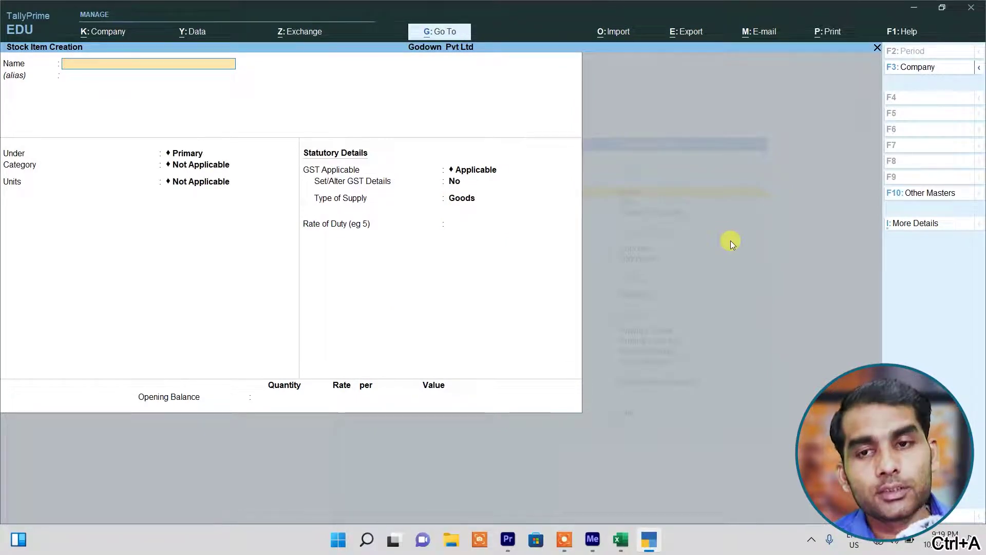
key("Escape")
key("y")
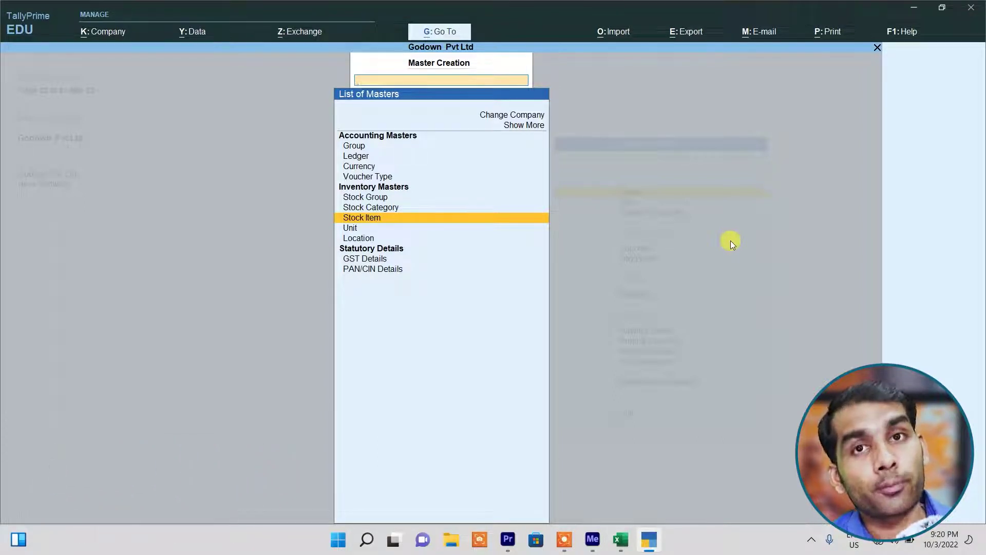
Create a new stock location named Moosanagar Road under Primary
key("Down")
key("Down")
key("Return")
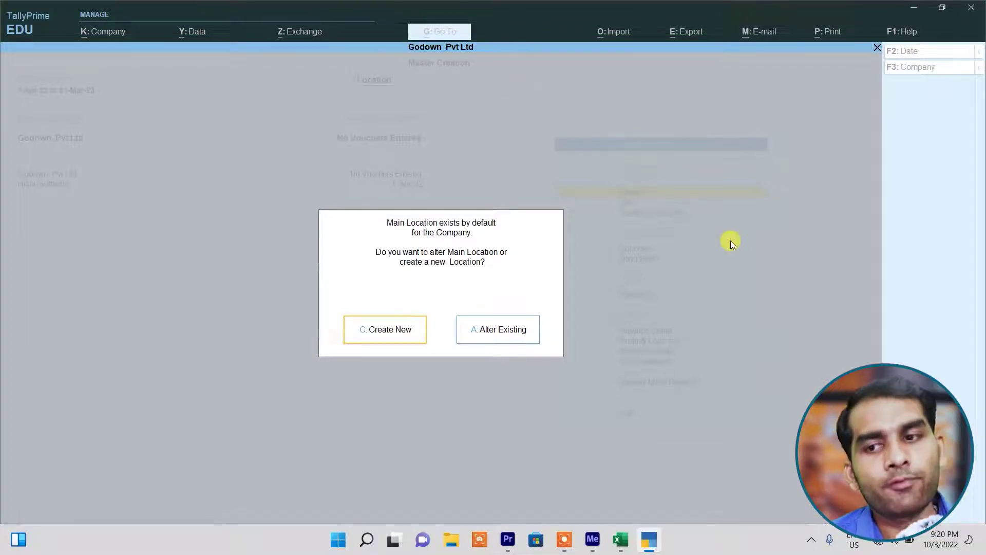
key("c")
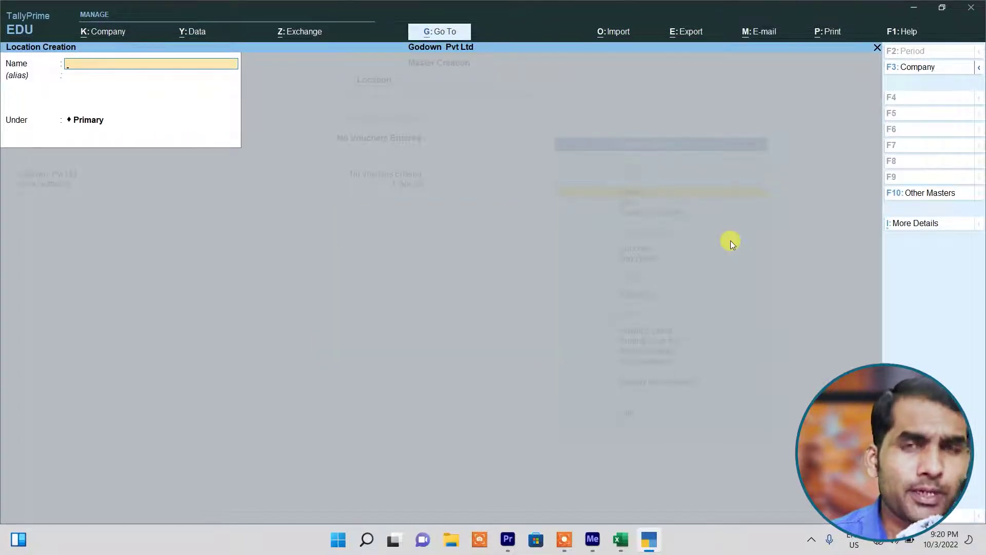
type("Moosana")
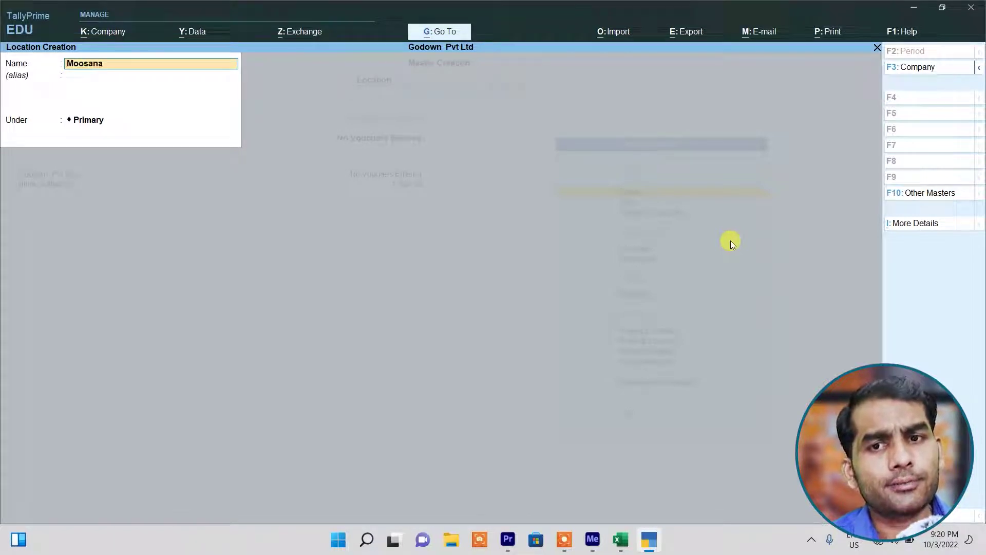
type("gar Road")
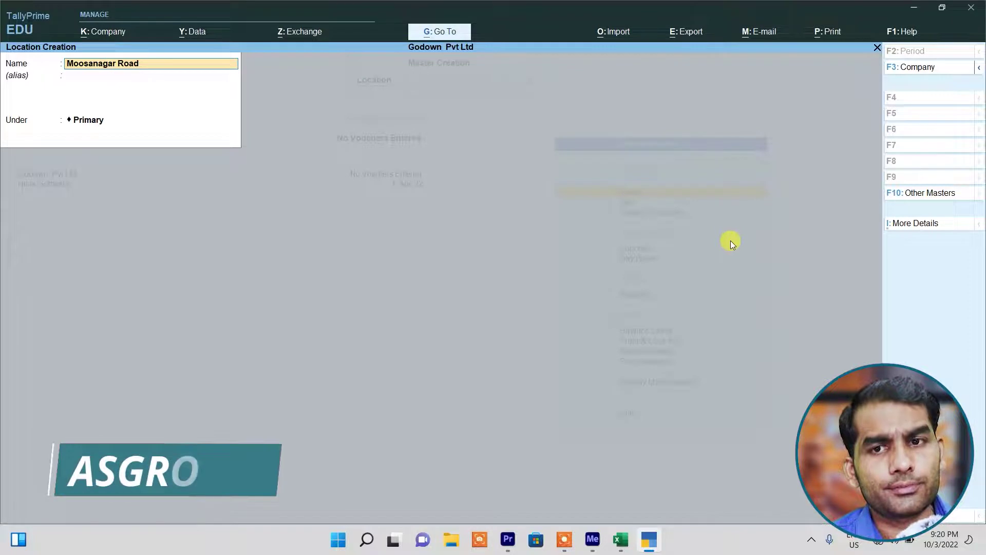
key("Return")
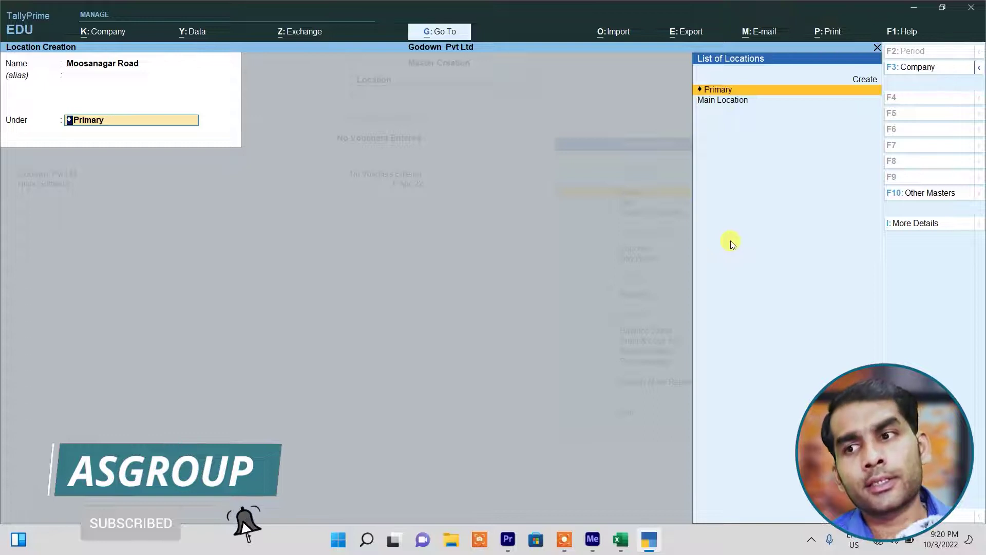
key("Down")
key("Up")
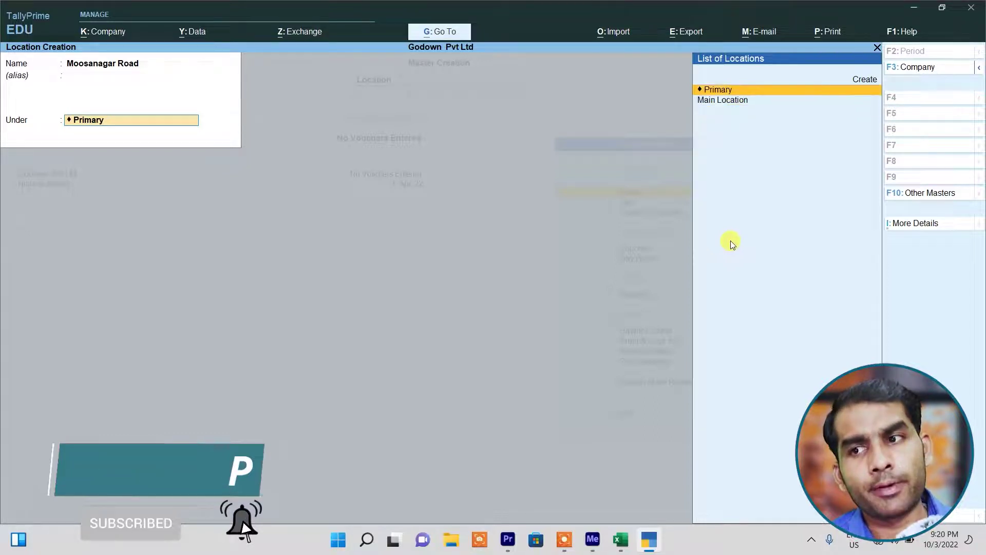
key("Return")
key("Return")
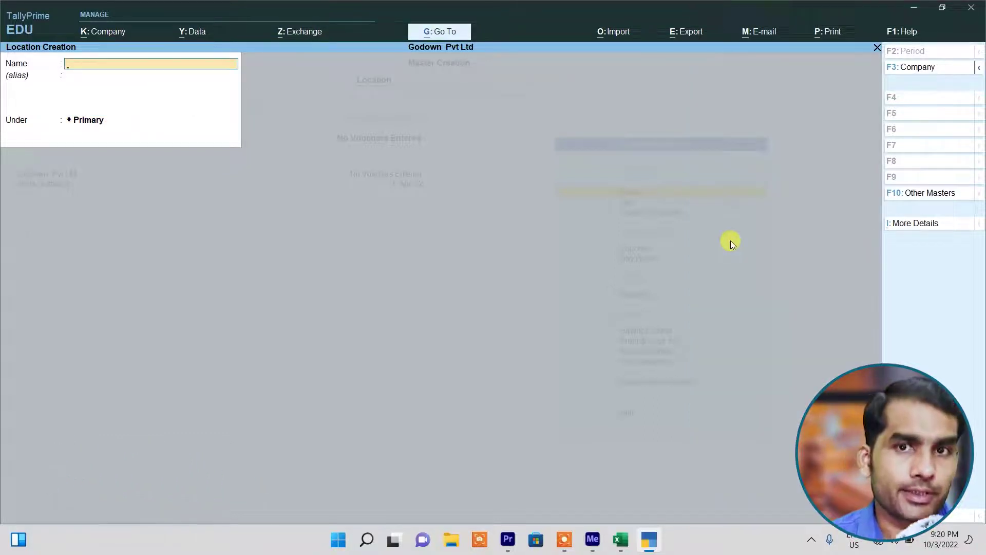
Create a second location named Kanpur Road under Primary, and return to the Gateway of Tally
type("Kanpur Road")
key("Return")
key("Return")
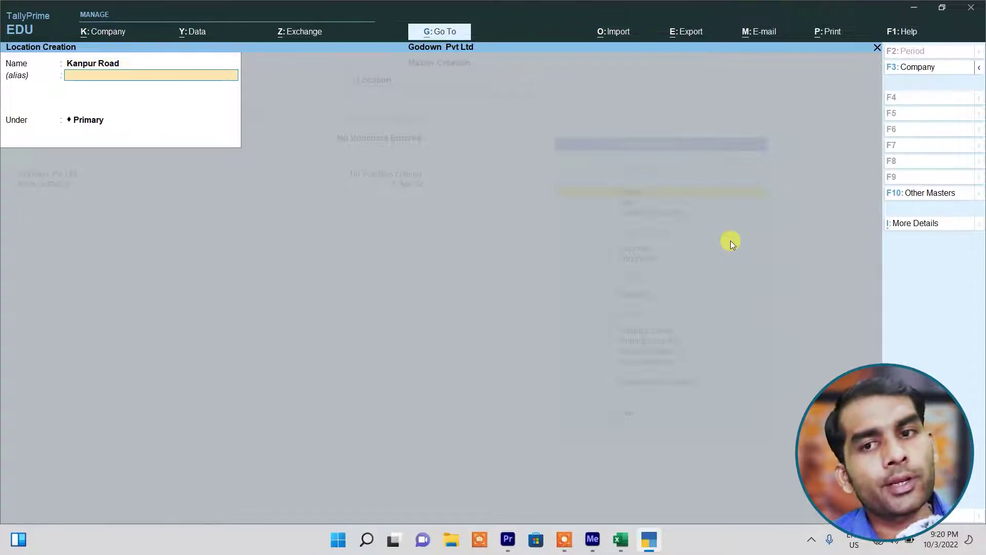
key("Return")
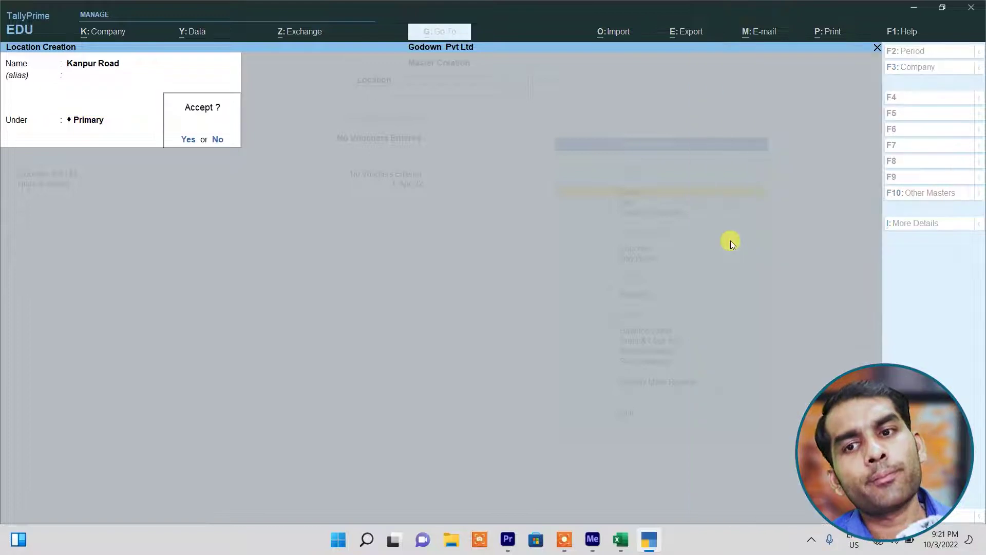
key("Return")
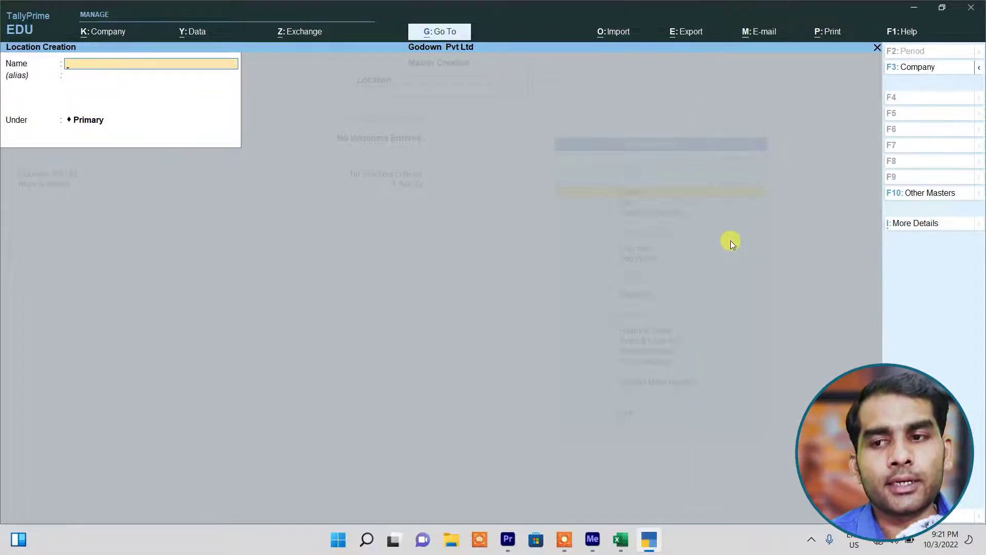
key("Escape")
key("Escape")
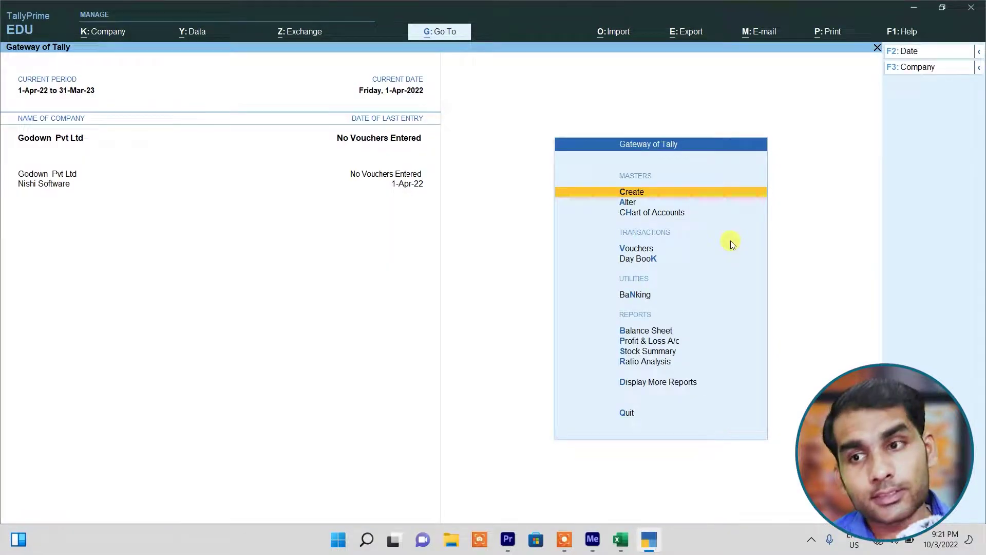
Open voucher entry and switch from the payment voucher to a receipt voucher
key("Down")
key("Down")
key("Down")
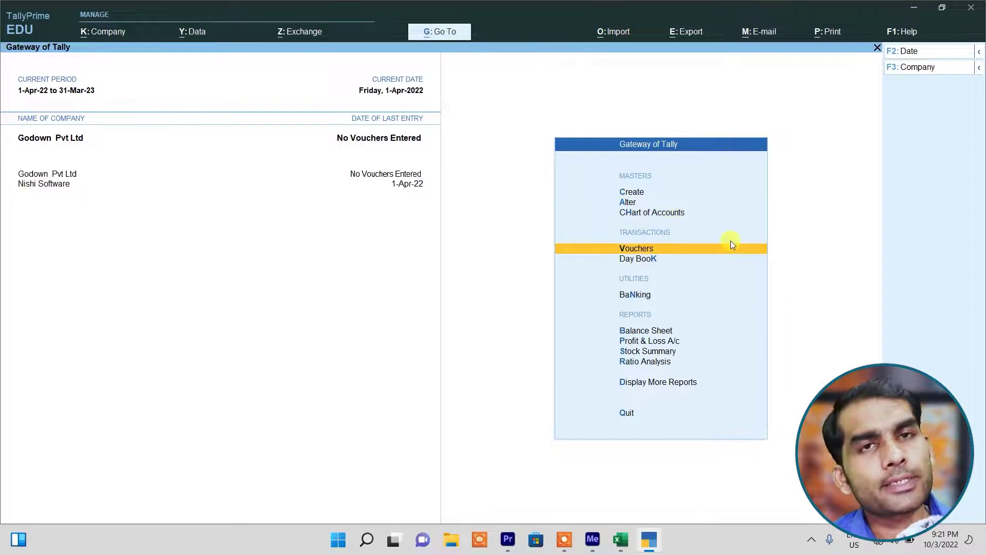
key("Return")
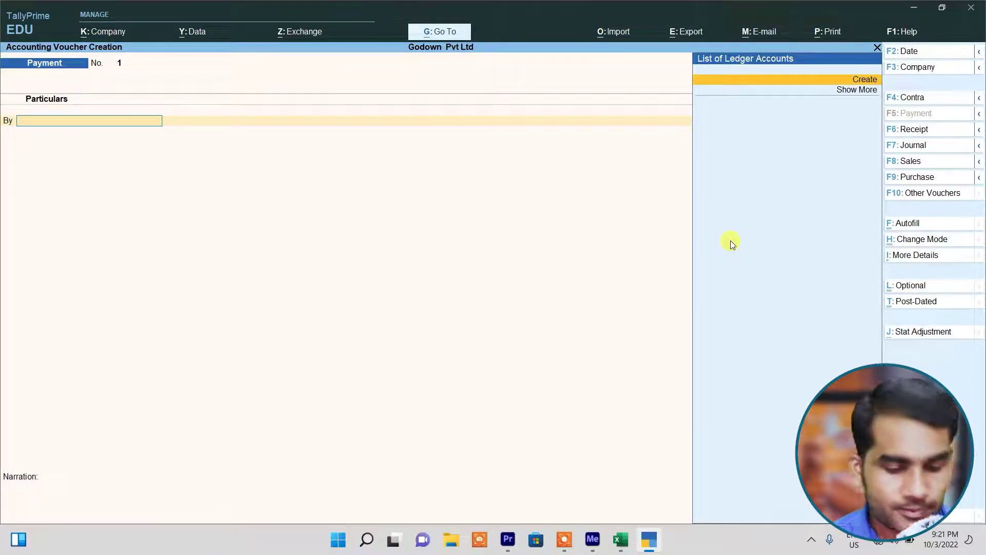
key("F6")
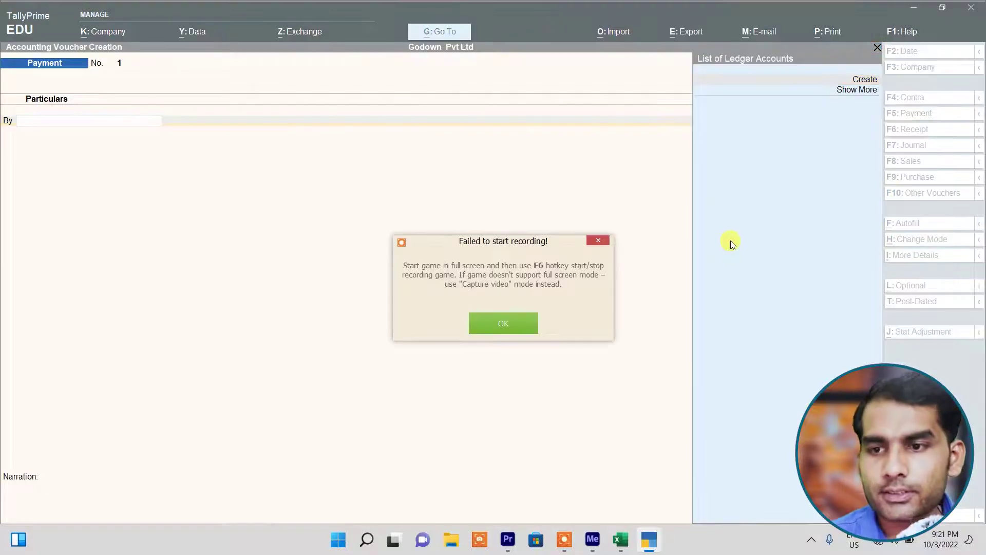
key("Return")
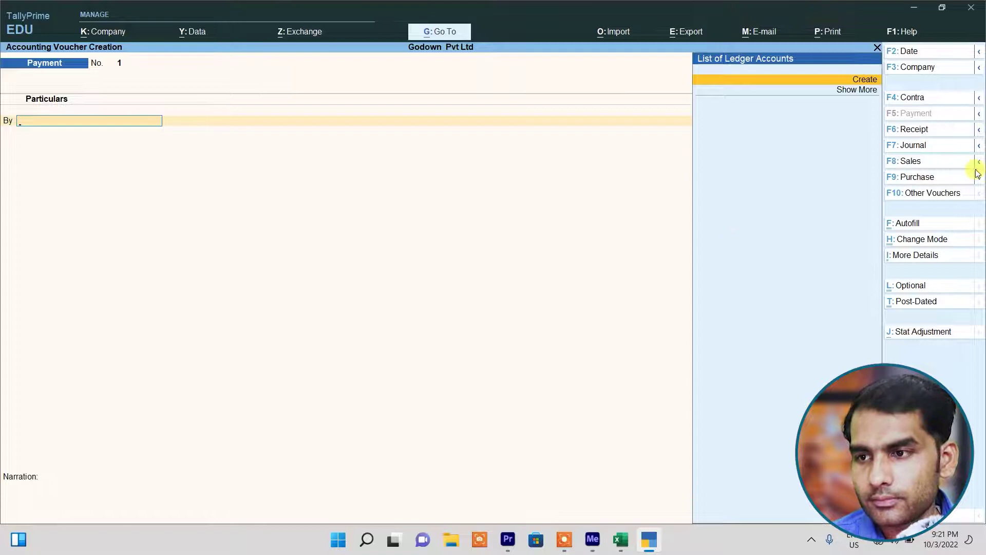
left_click(914, 129)
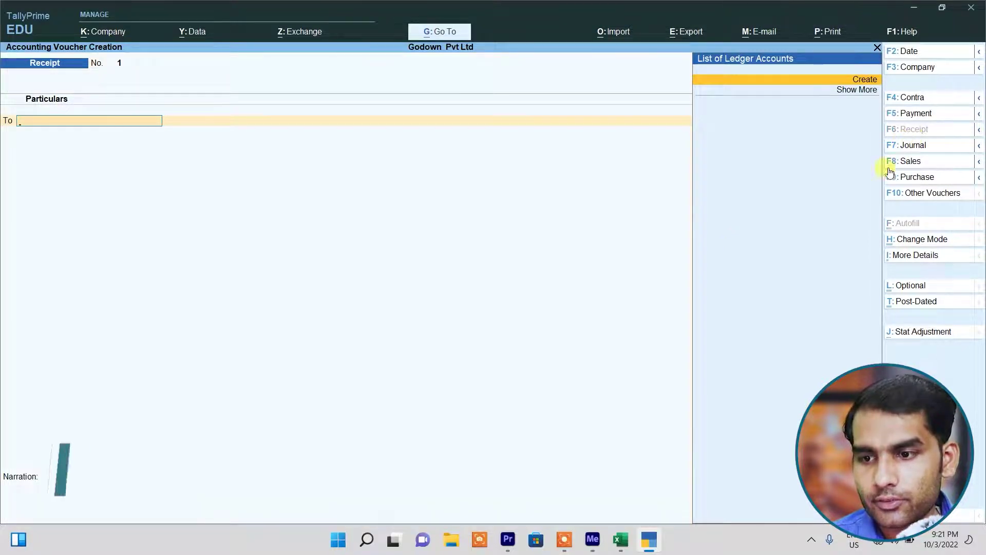
left_click(564, 541)
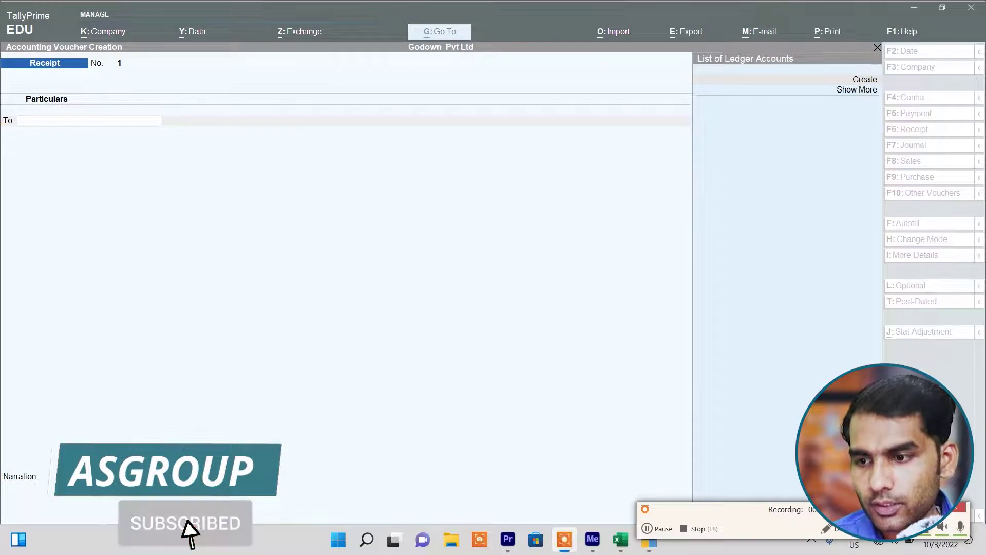
left_click(728, 456)
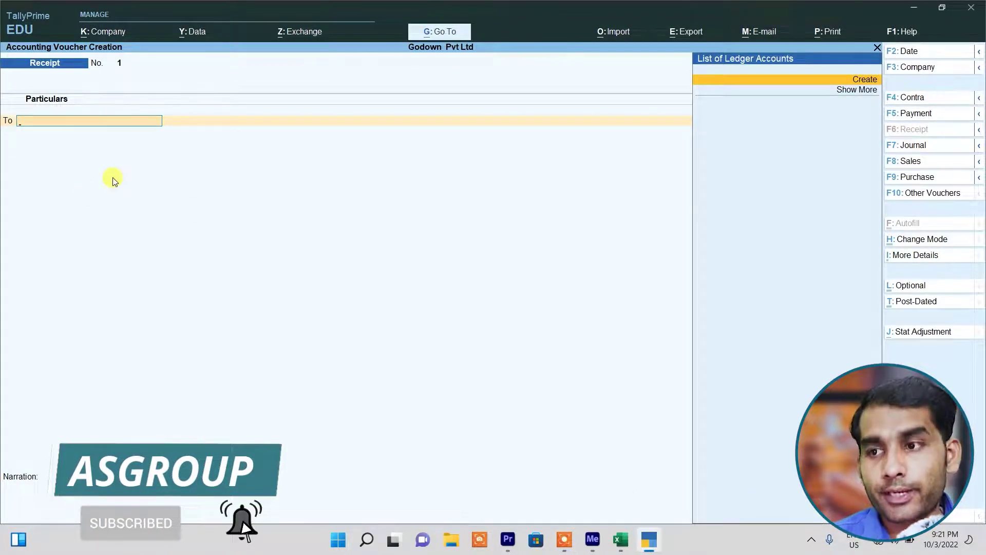
Create a ledger named Capital under Capital Account from the receipt voucher's particulars, and save it
key("Return")
type("C")
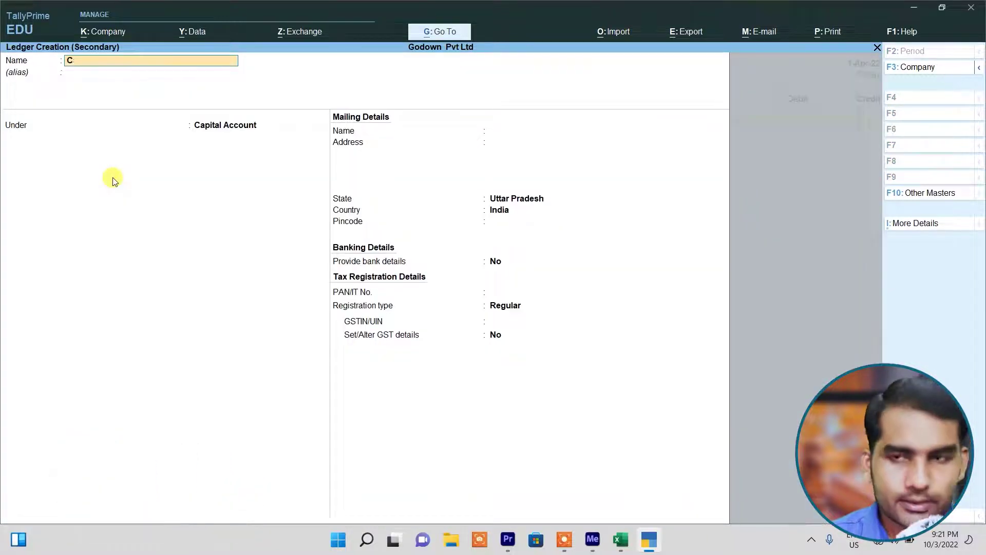
type("apital")
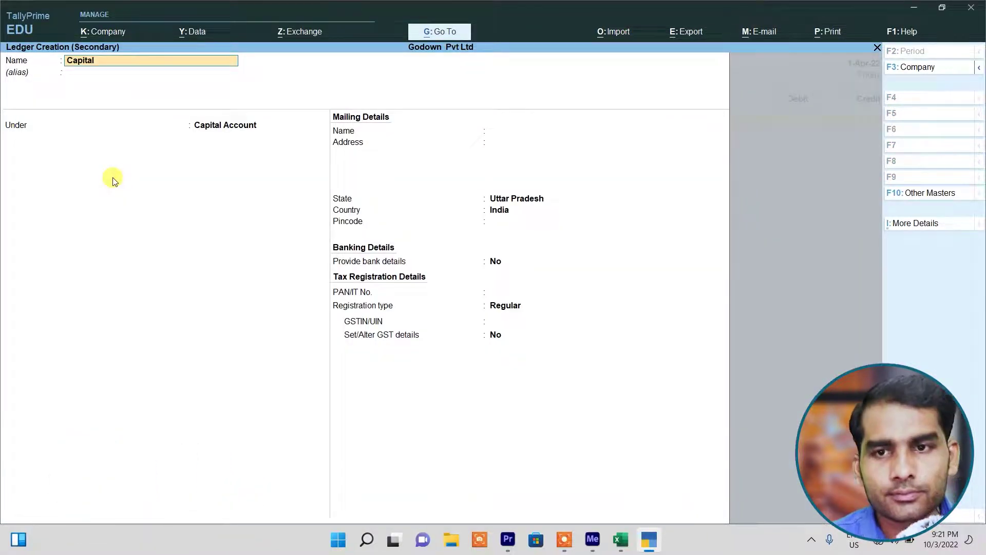
key("Return")
key("Return")
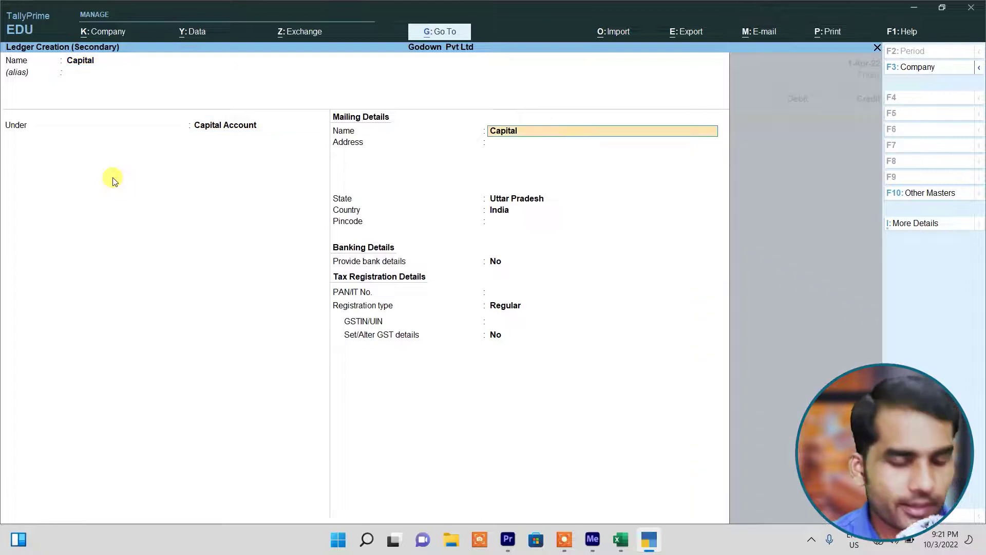
key("ctrl+a")
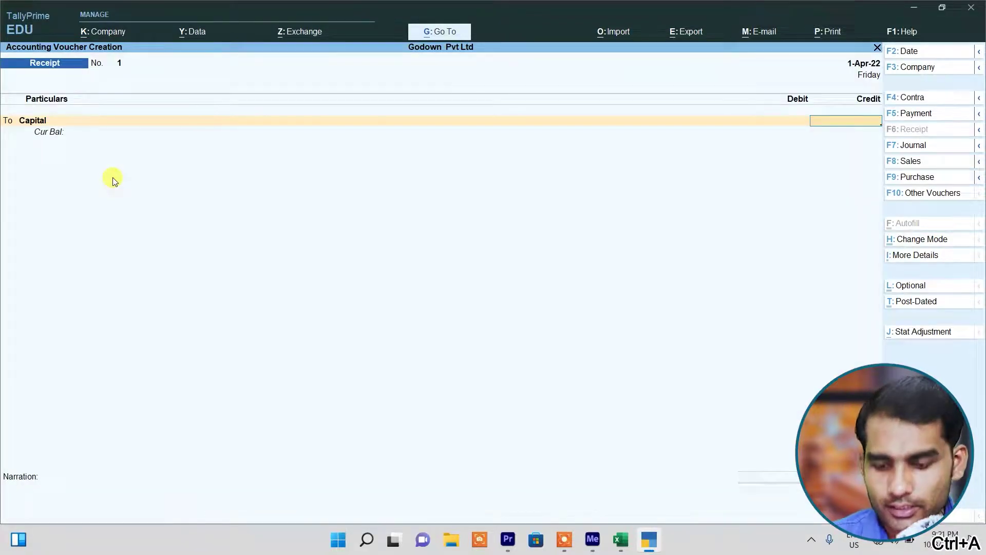
Credit Capital with 10,00,000, debit the Cash ledger, and save the receipt voucher
type("10")
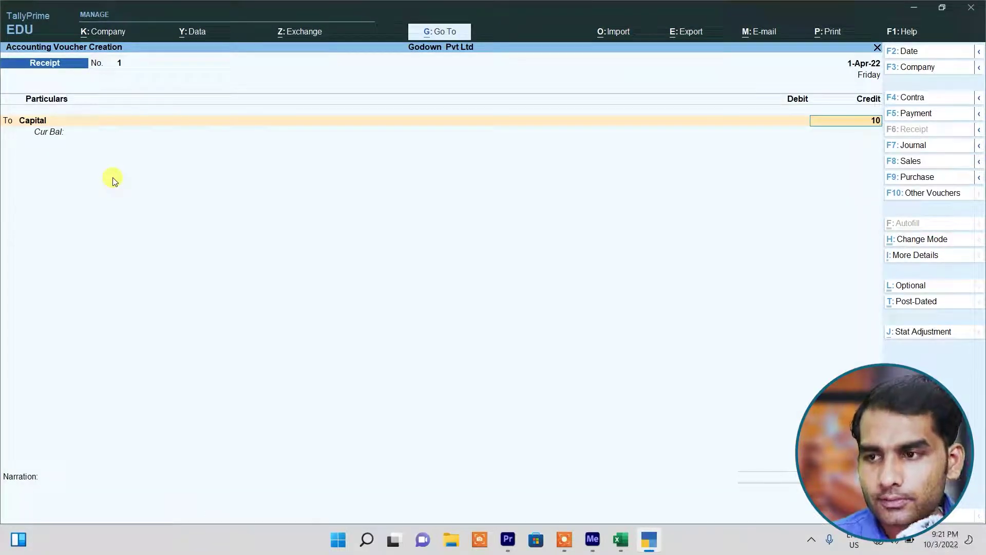
type(",00,000")
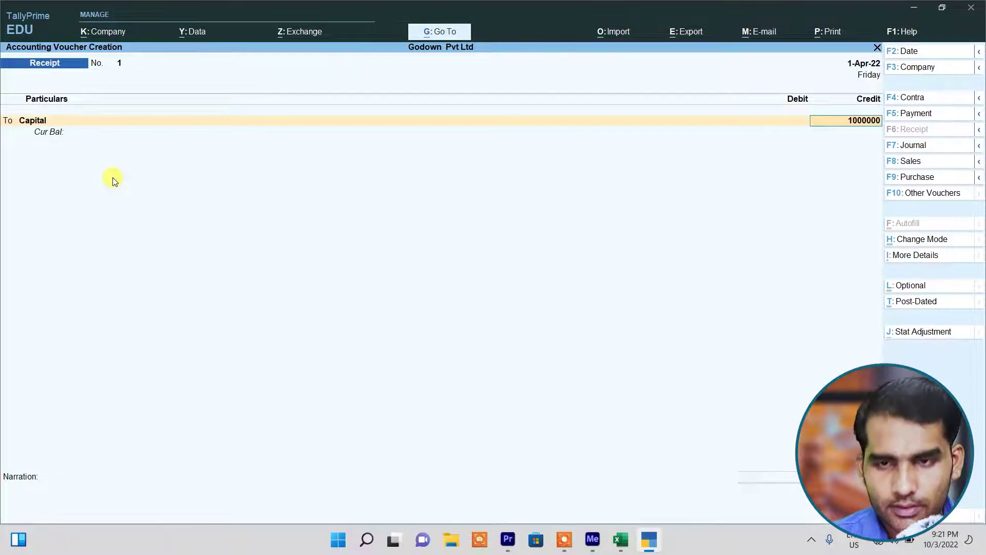
key("Return")
key("Return")
key("Down")
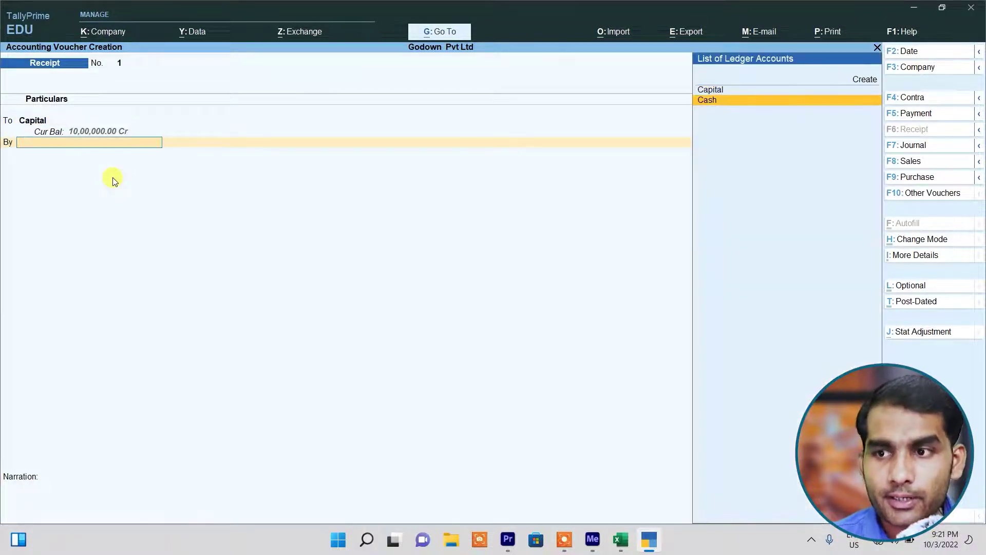
key("Return")
key("ctrl+a")
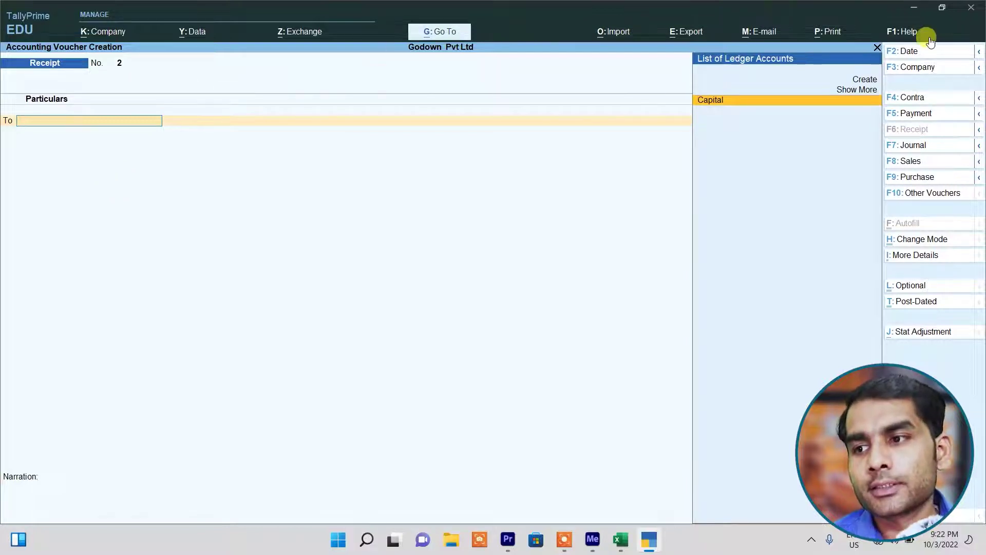
Start a purchase voucher with supplier invoice number 103 and leave the invoice date as it is
left_click(917, 177)
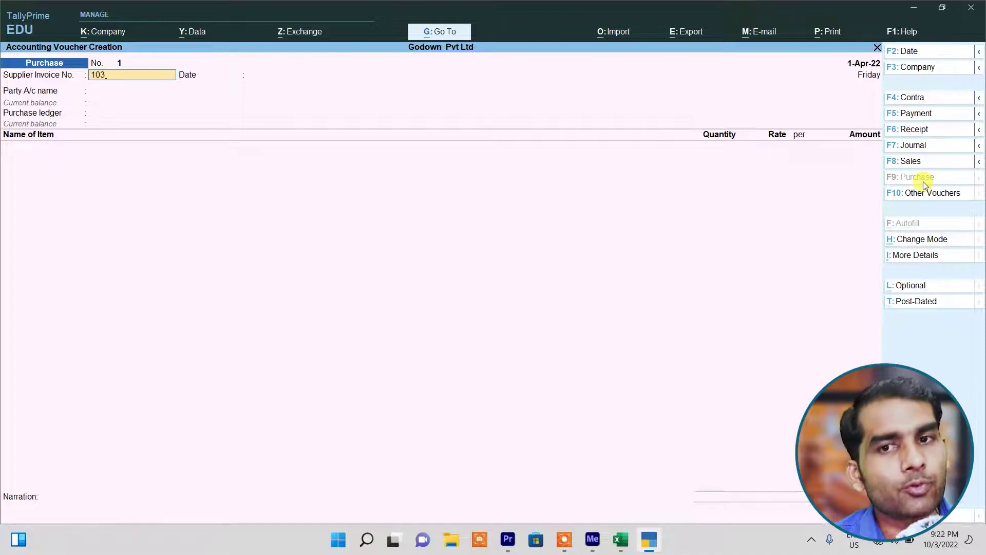
key("Return")
key("Return")
Begin a new ledger for the purchase's party account and name it Rohan Creditor Pvt Ltd
key("Up")
key("Return")
type("Roah")
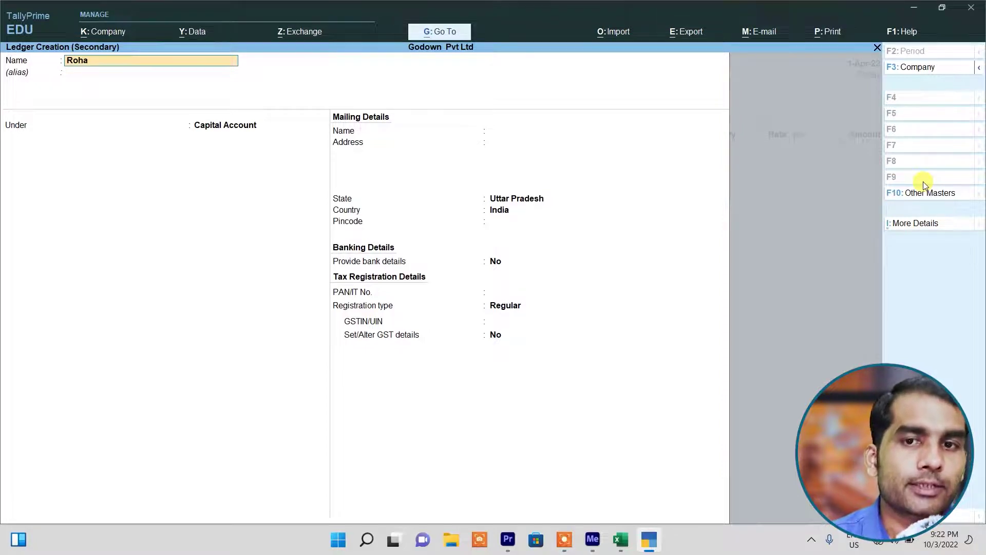
type(" Credit")
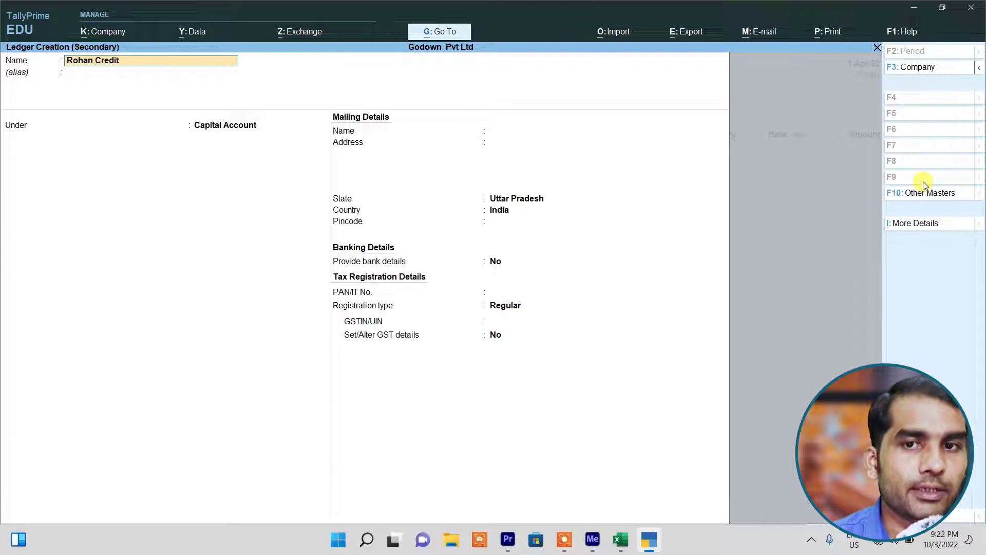
type("or")
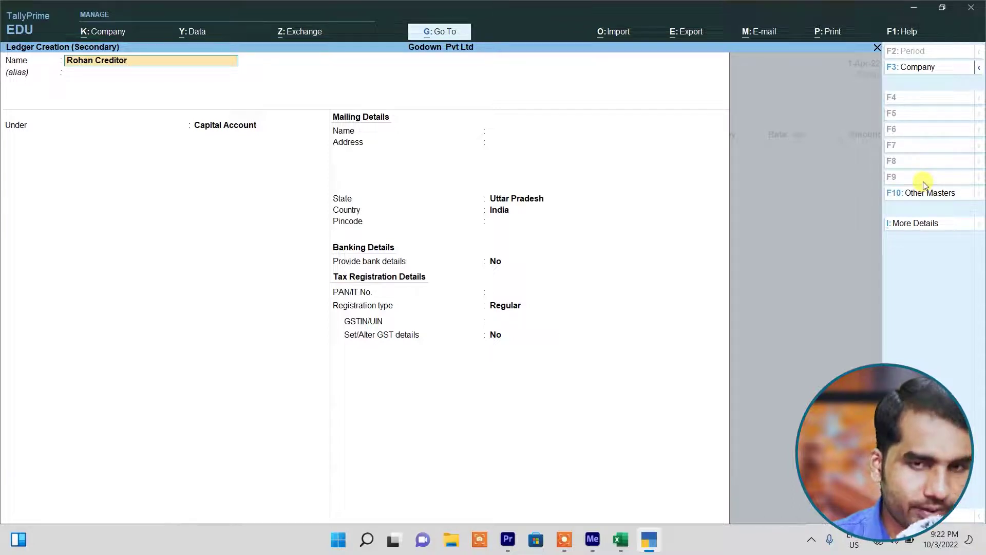
type(" Pvt")
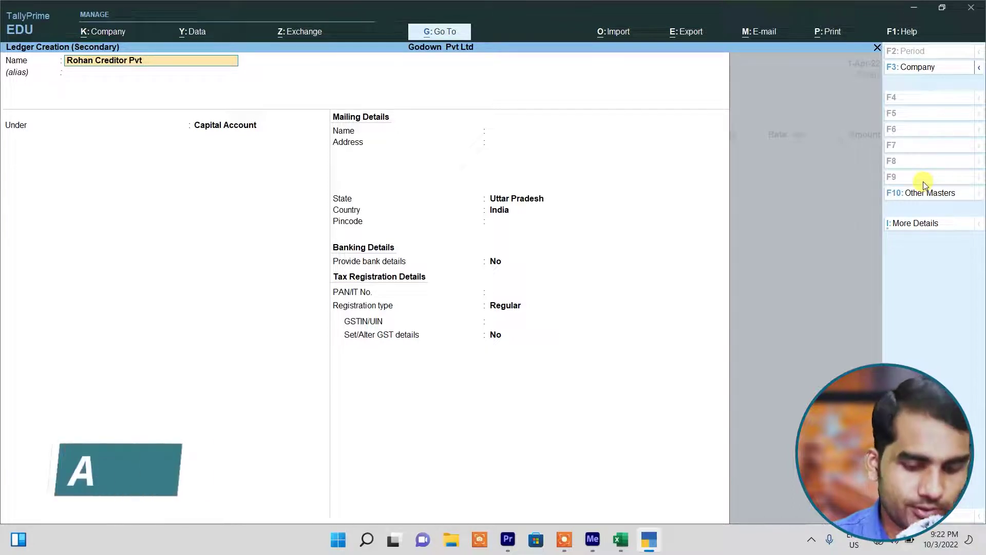
type(" Ltd")
key("Return")
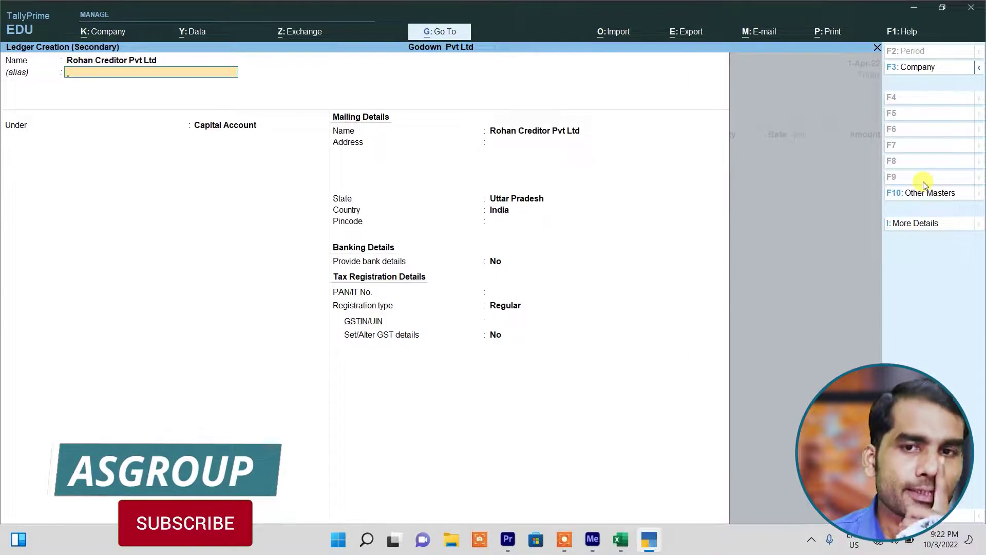
Place the new party ledger under Sundry Creditors, keep bill-by-bill balances at Yes, and save it
key("Return")
type("S")
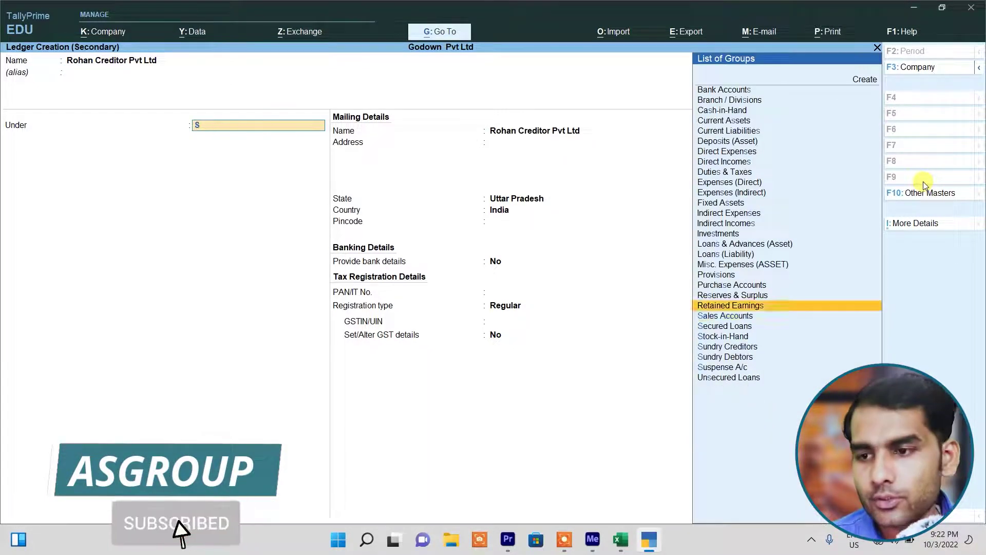
key("Down")
key("Down")
key("Down")
key("Down")
key("Return")
key("Return")
key("Return")
key("ctrl")
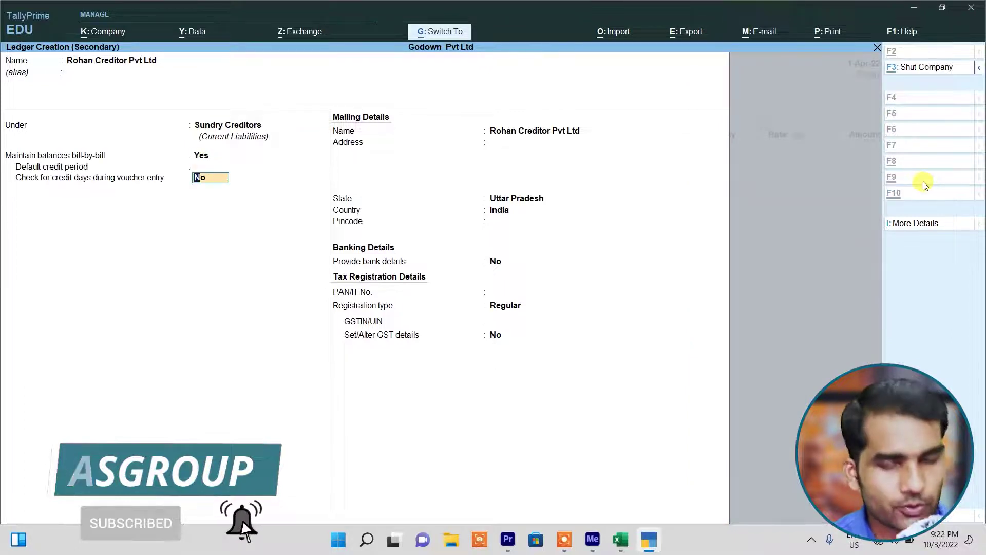
key("ctrl+a")
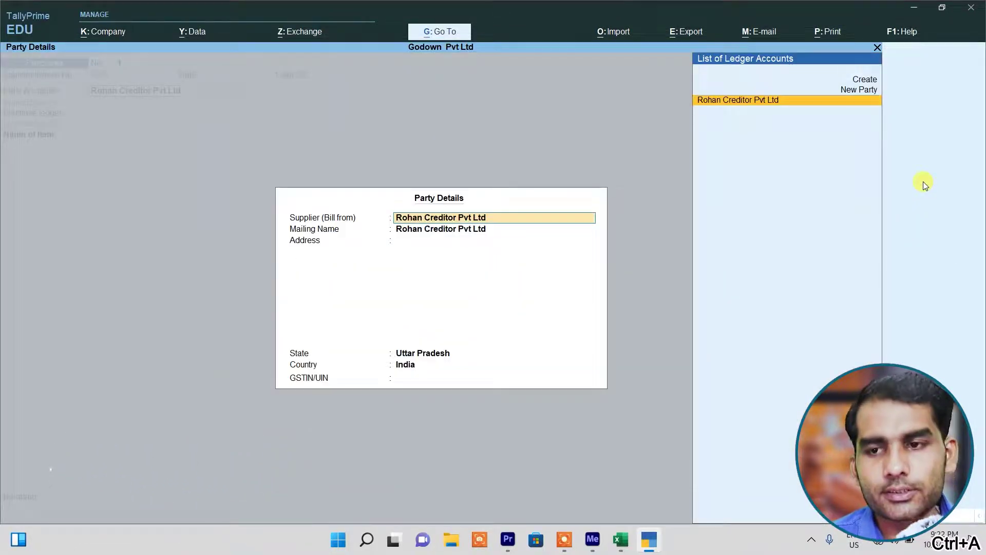
Accept the supplier's party details as filled in for the purchase voucher
key("super")
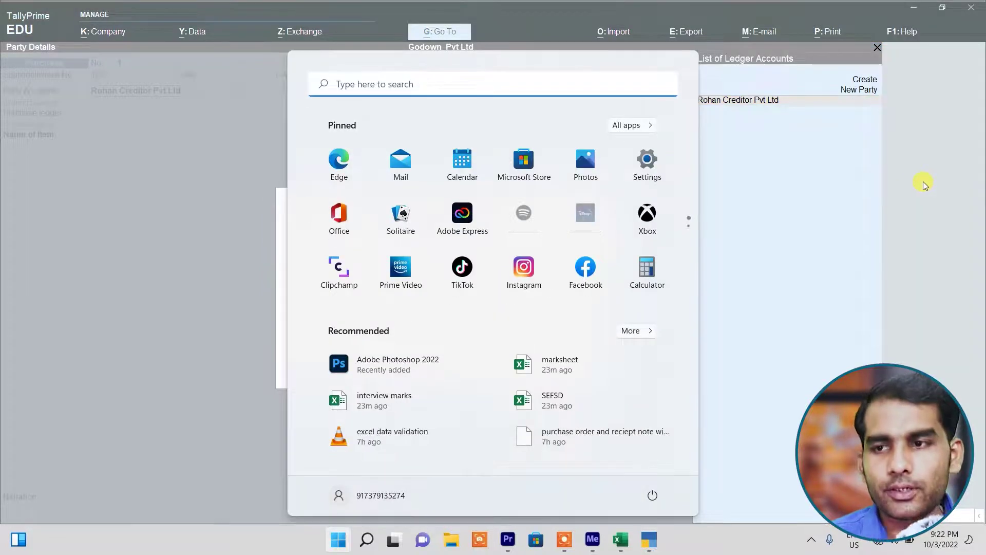
left_click(831, 185)
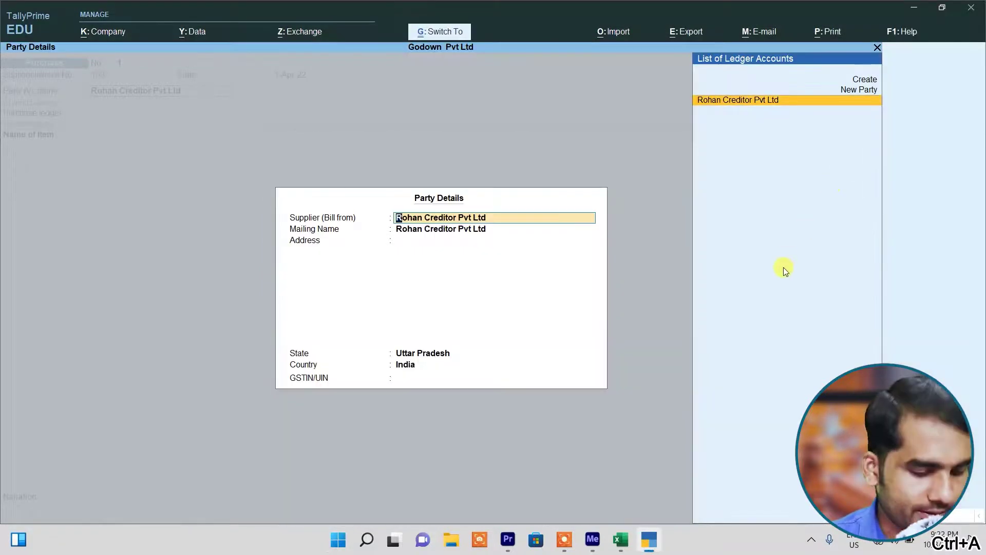
key("ctrl+a")
Begin a new ledger for the voucher's purchase ledger, name it Purchase, and place it under Purchase Accounts
key("Return")
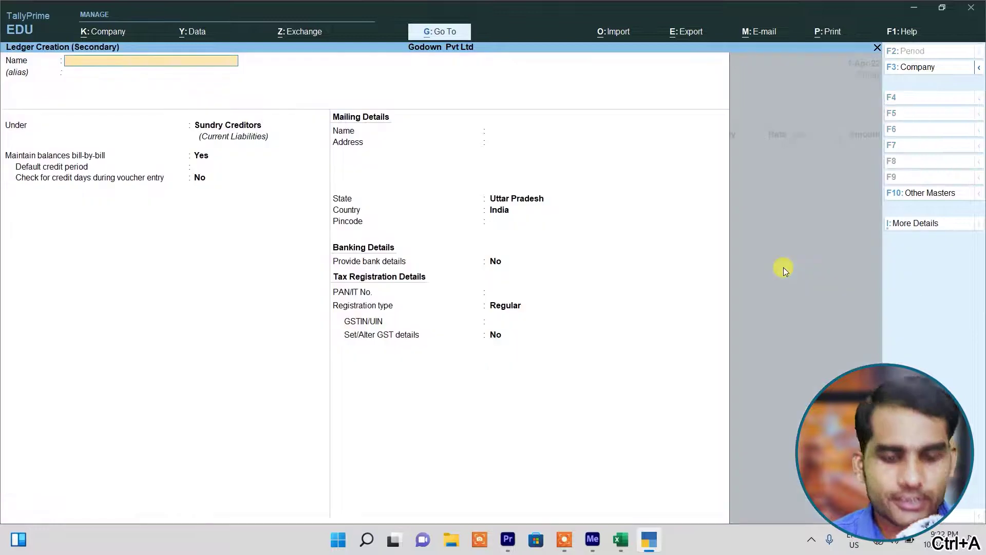
type("Puir")
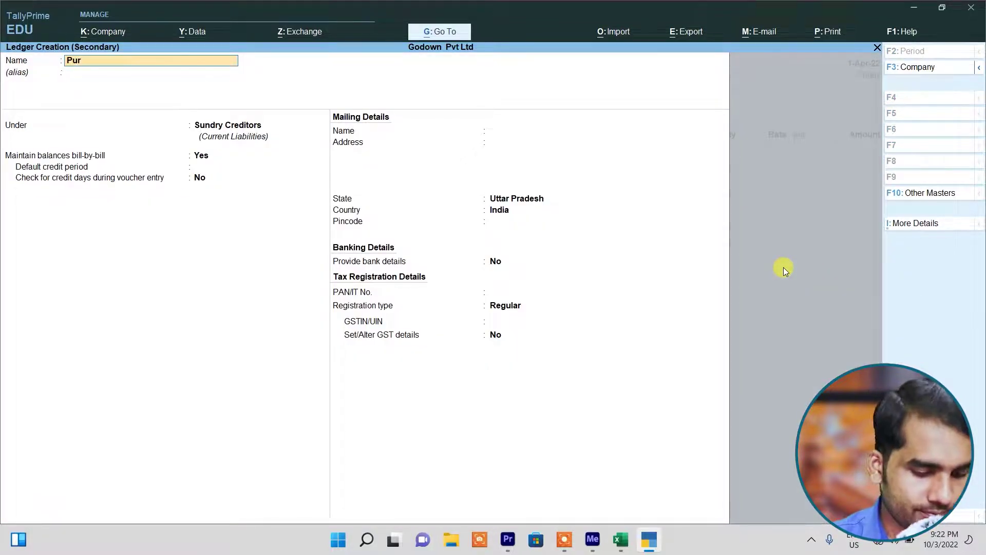
type("chase")
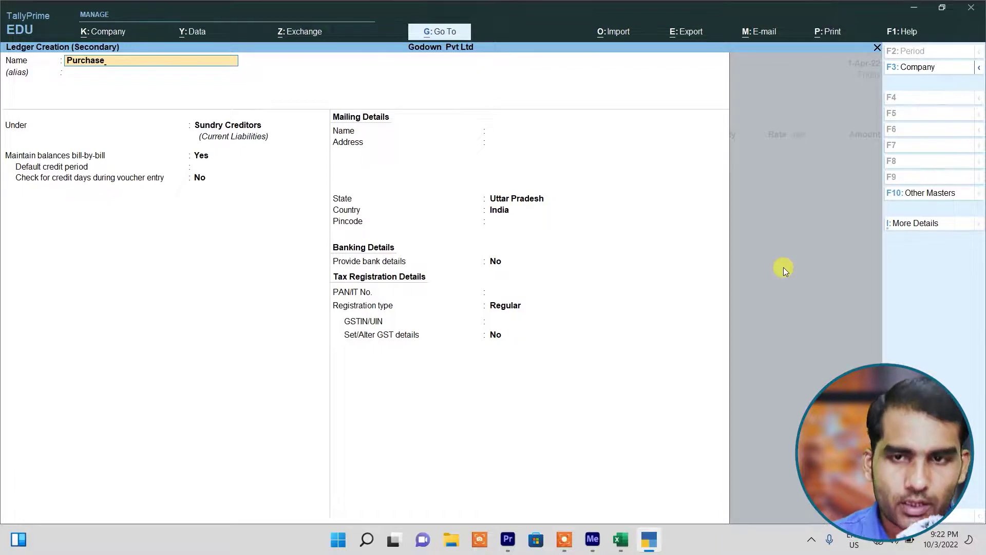
key("Return")
type("pu")
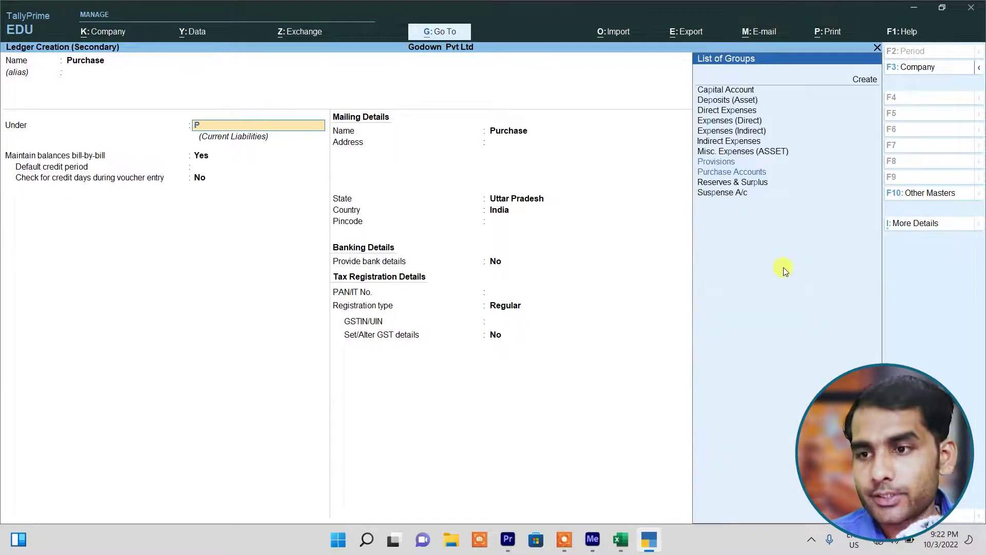
key("Return")
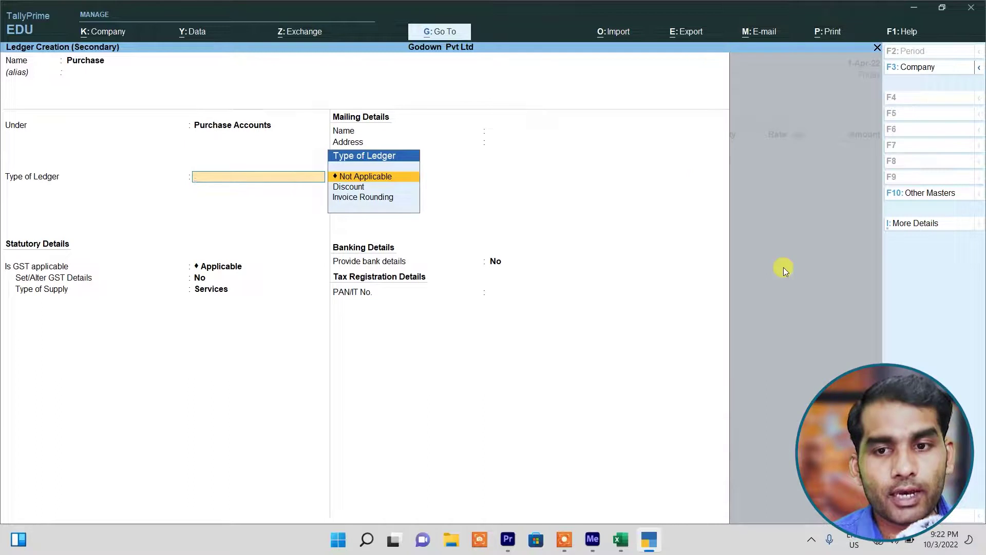
Keep the Purchase ledger's type Not Applicable and GST Applicable, set its supply type to Goods, save it, and accept the tax classification
key("Return")
key("Return")
key("Return")
type("g")
key("Return")
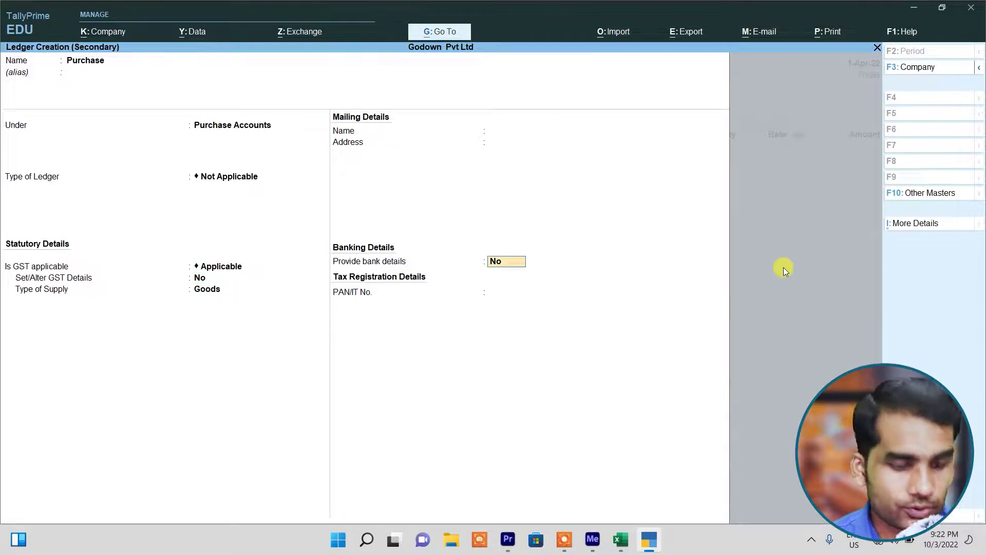
key("ctrl+a")
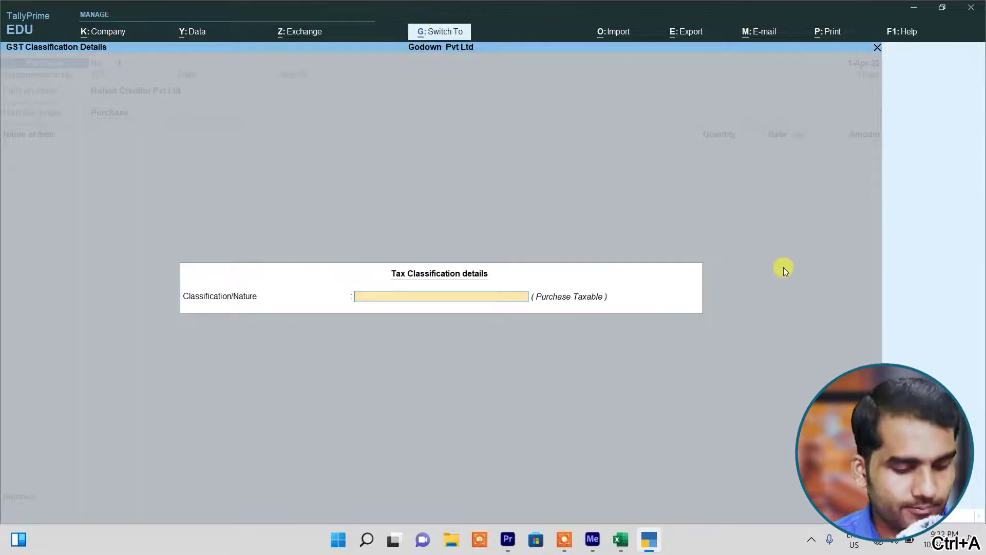
key("ctrl+a")
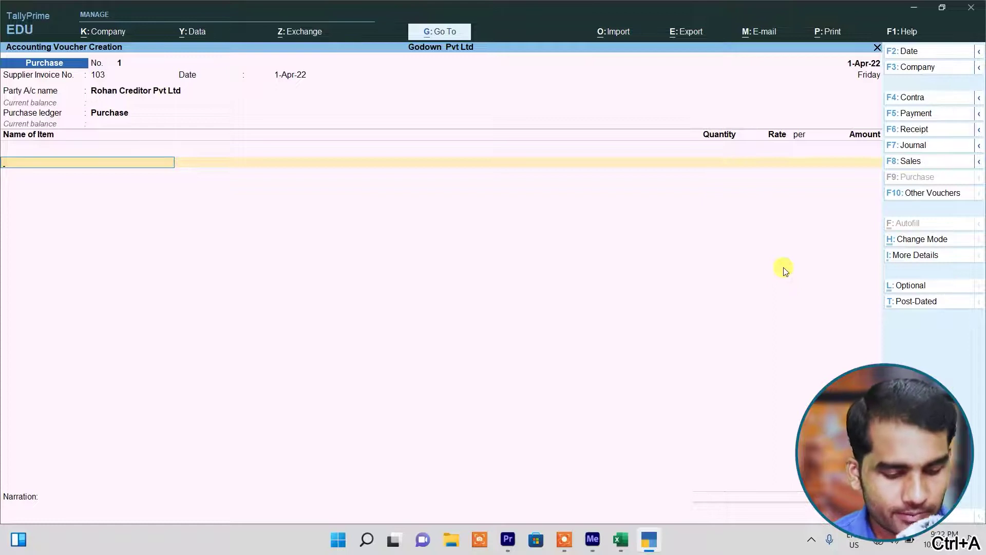
Add the item Galaxy F 62 to the purchase and allocate 20 pcs to the Kanpur Road location
type("G")
key("Return")
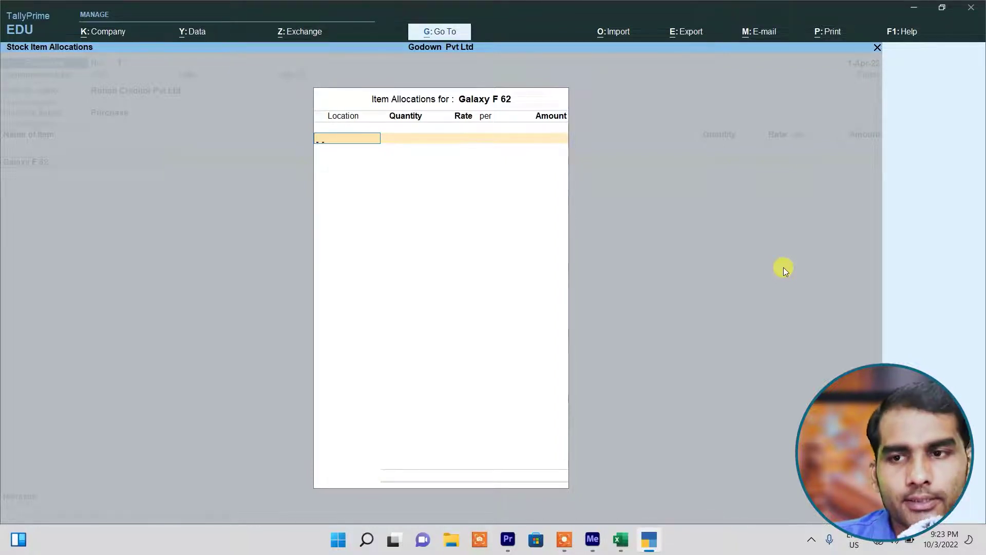
type("K")
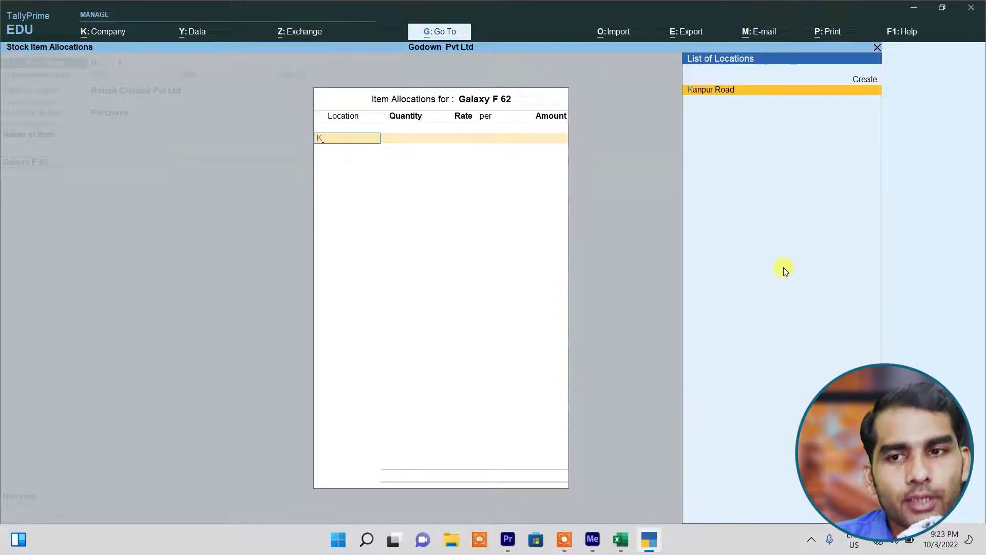
key("BackSpace")
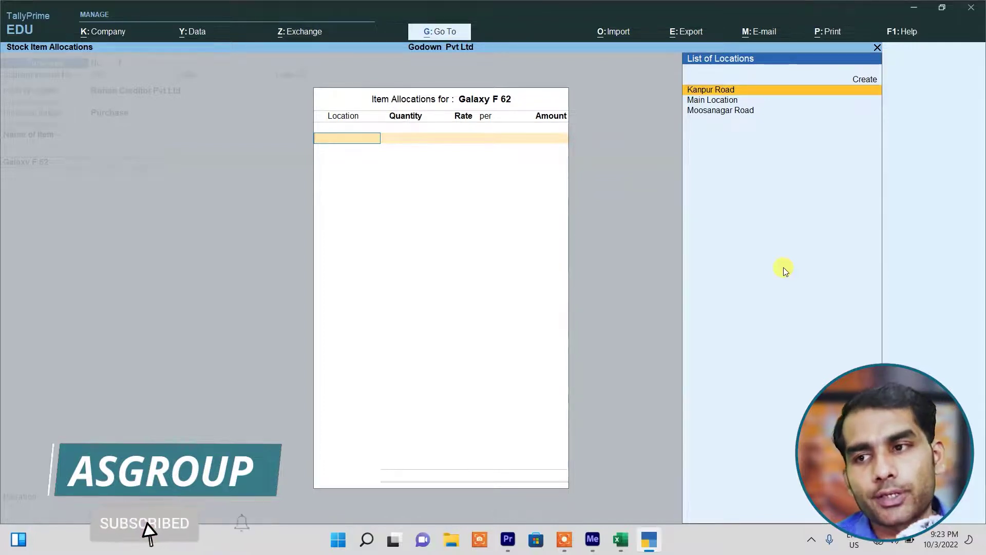
key("Return")
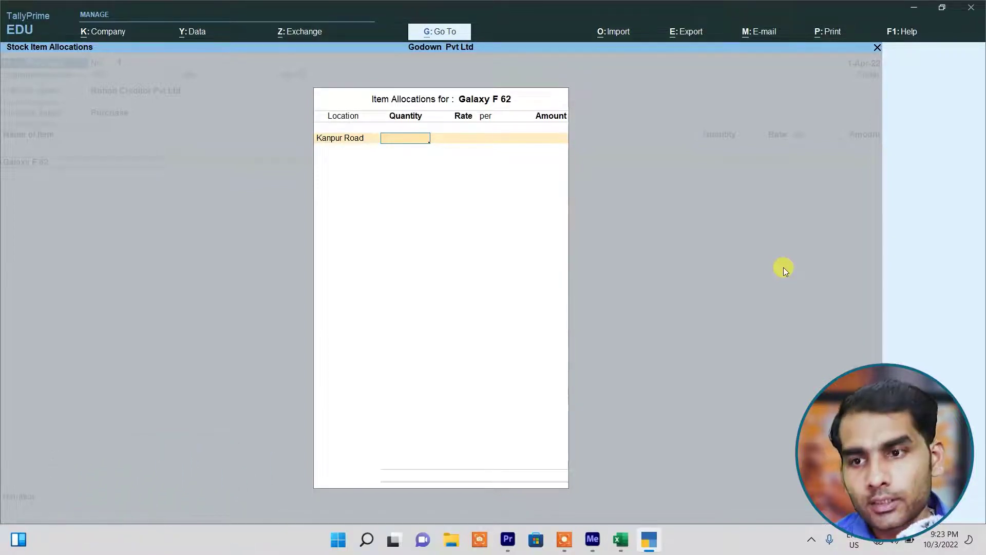
type("20")
key("Return")
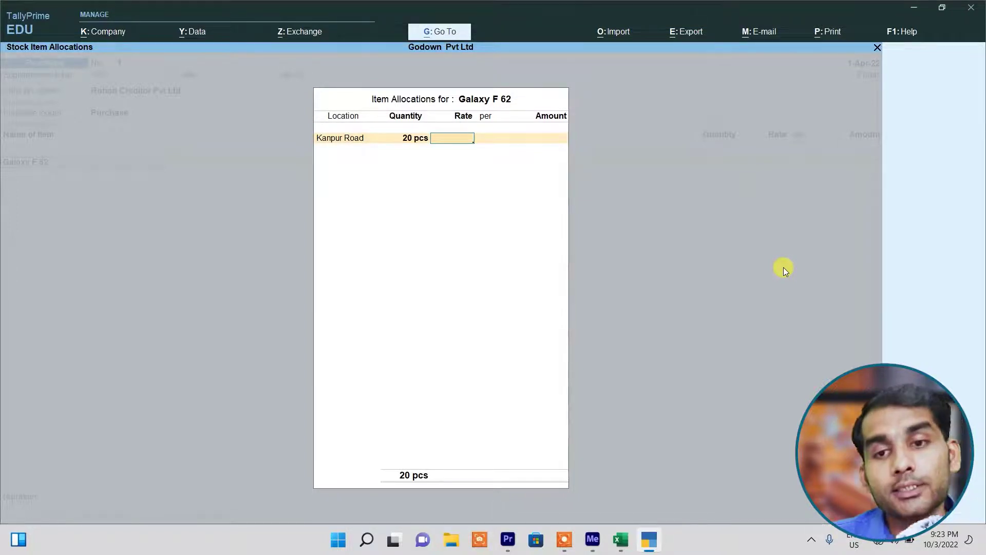
Set the Galaxy F 62 rate to 20,000 per piece and accept its allocation and item line
type("20")
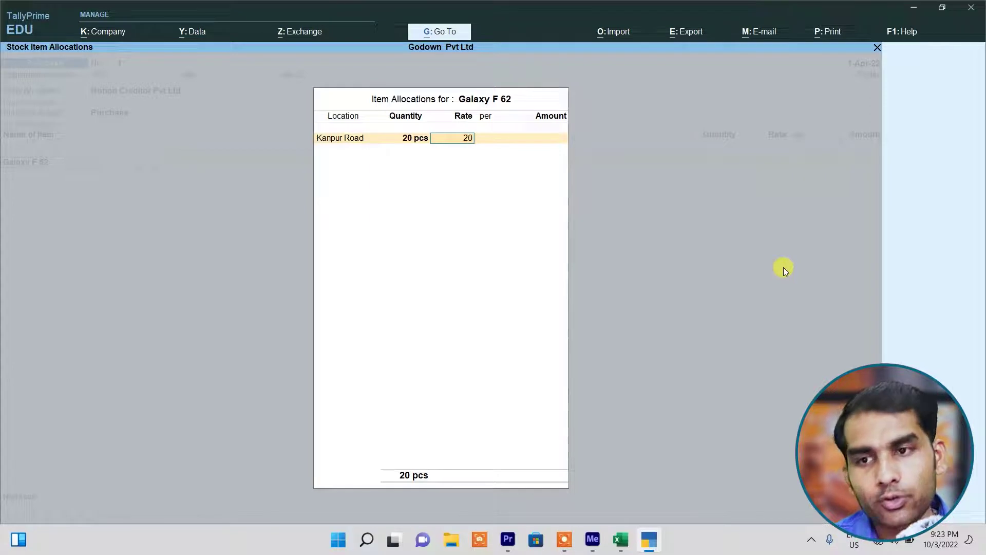
type(",000")
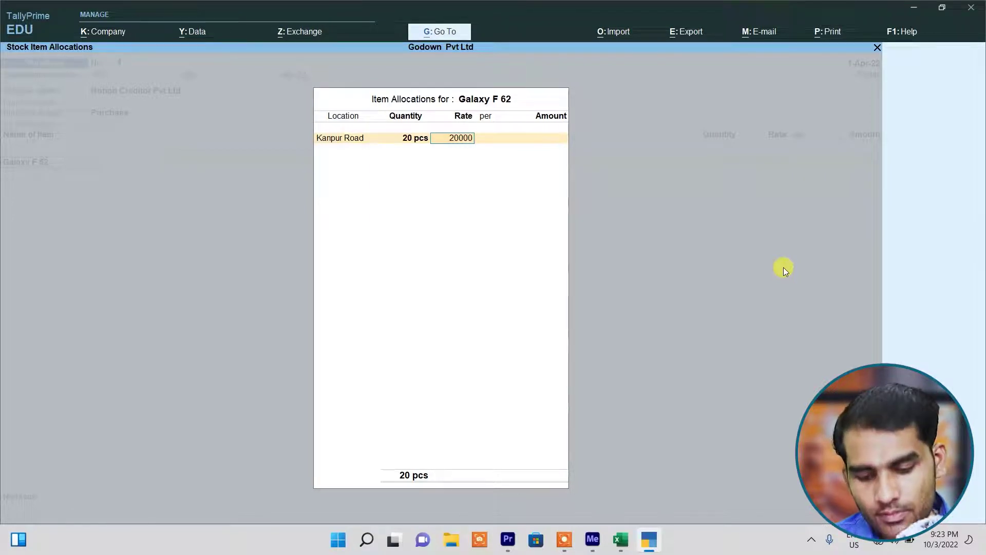
key("Return")
key("Return")
key("Return")
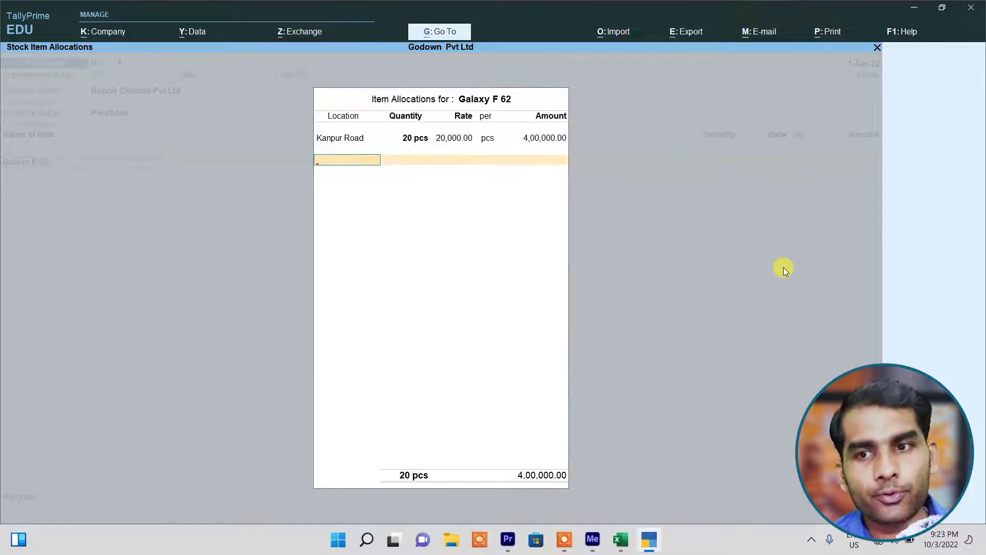
key("Return")
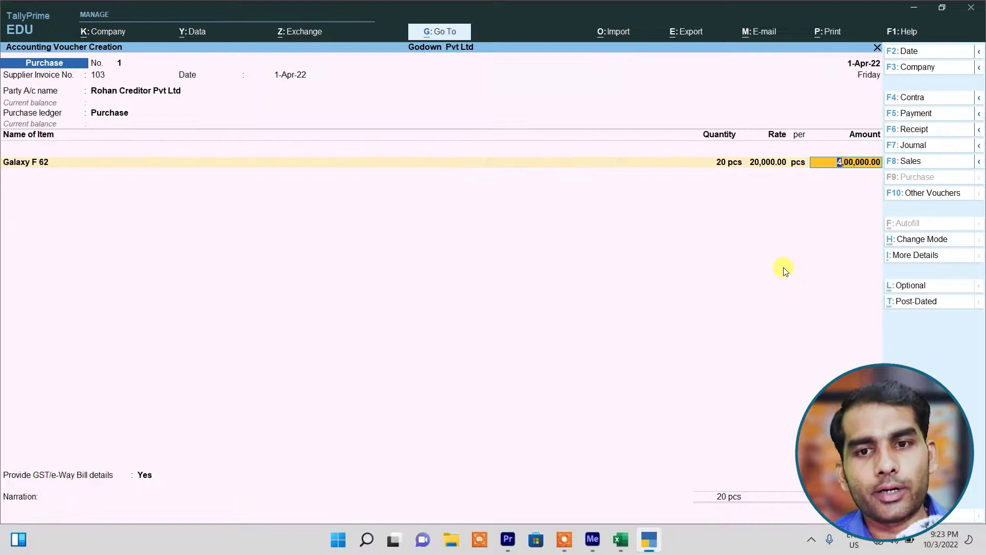
key("Return")
Add the item Mi Note 10 Pro and allocate 20 pcs to the Moosanagar Road location
type("M")
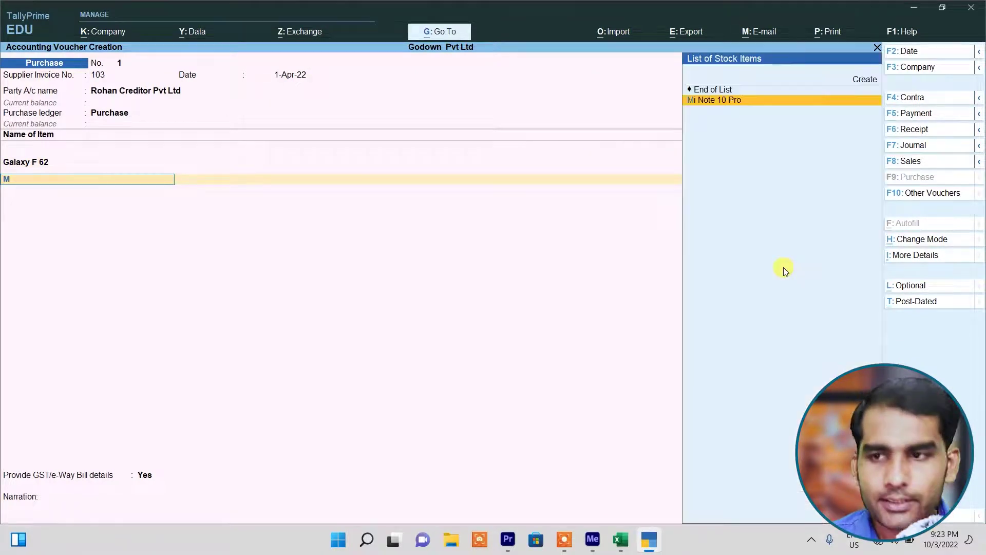
key("Return")
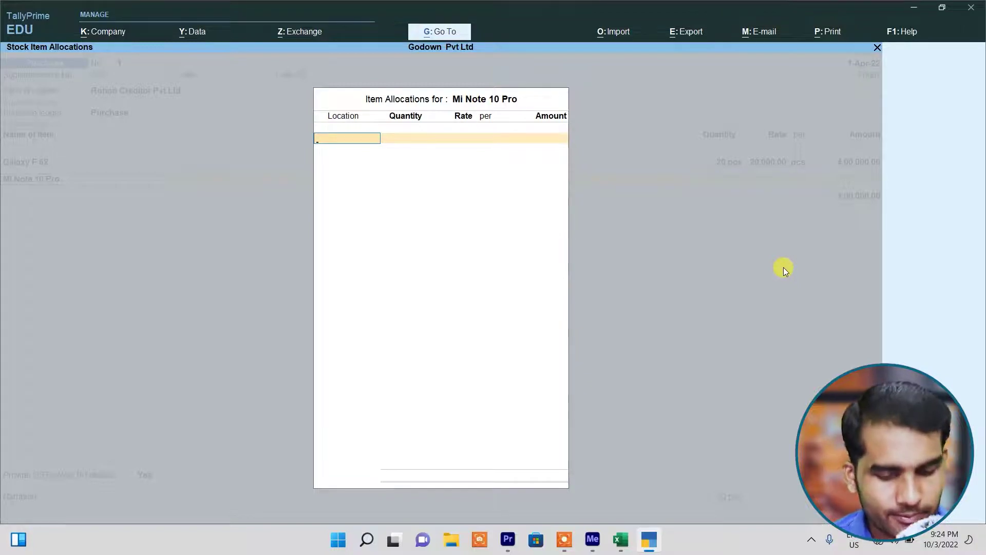
type("M")
key("Down")
key("Return")
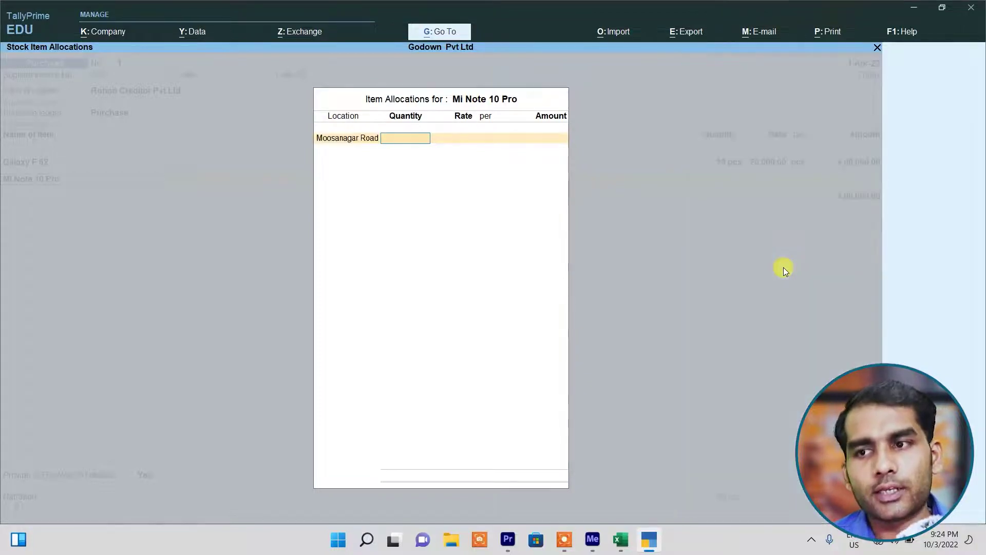
type("20")
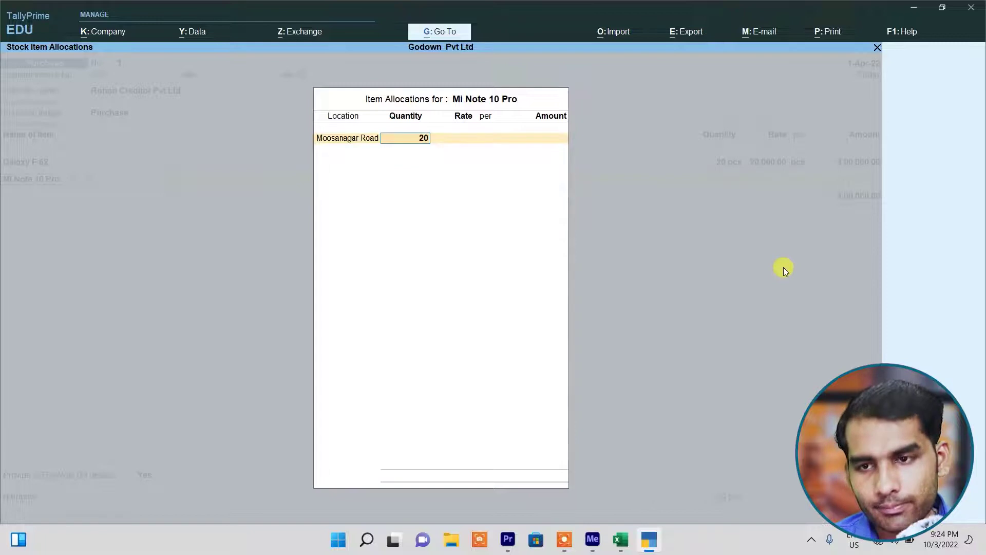
key("Return")
Set the Mi Note 10 Pro rate to 15,999 per piece and accept its allocation and item line
type("15999")
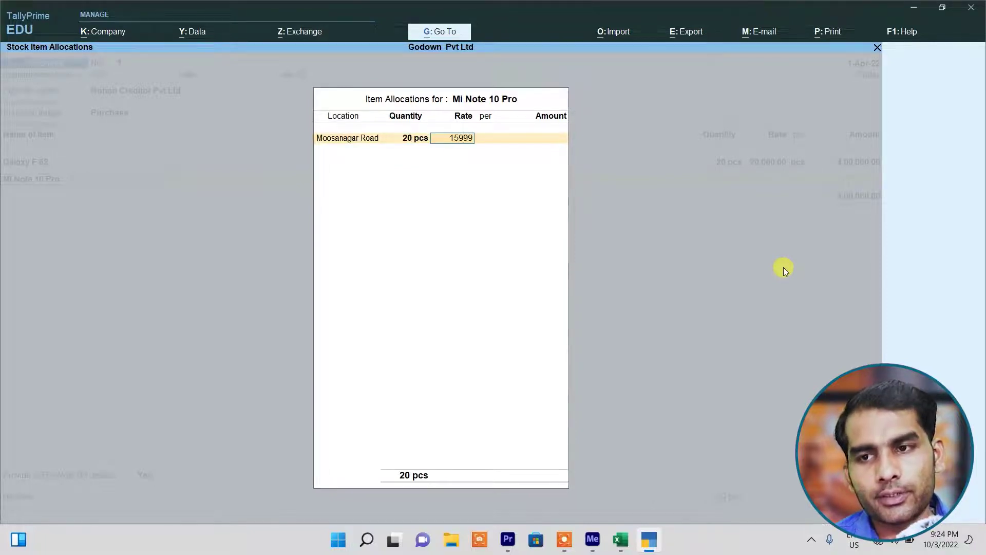
key("Return")
key("Return")
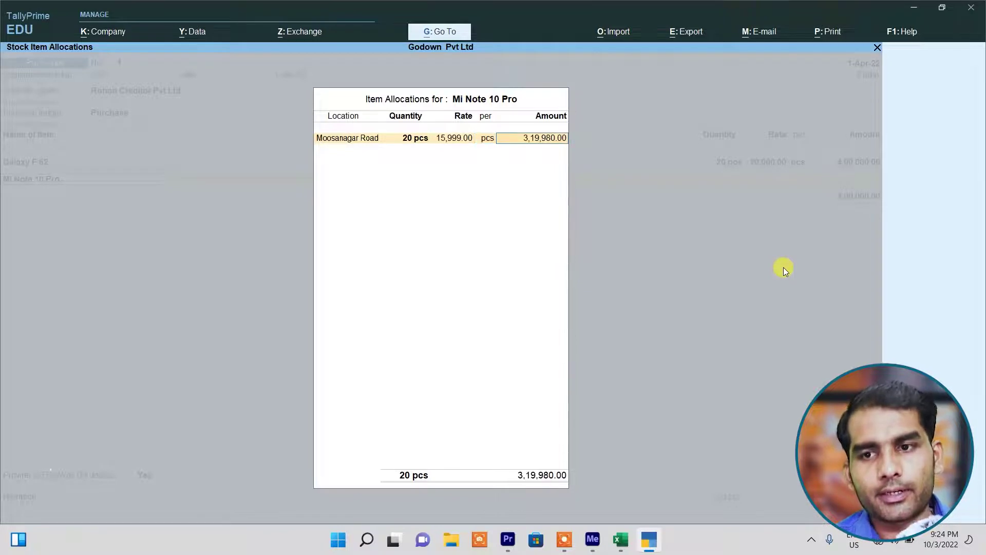
key("Return")
key("Return")
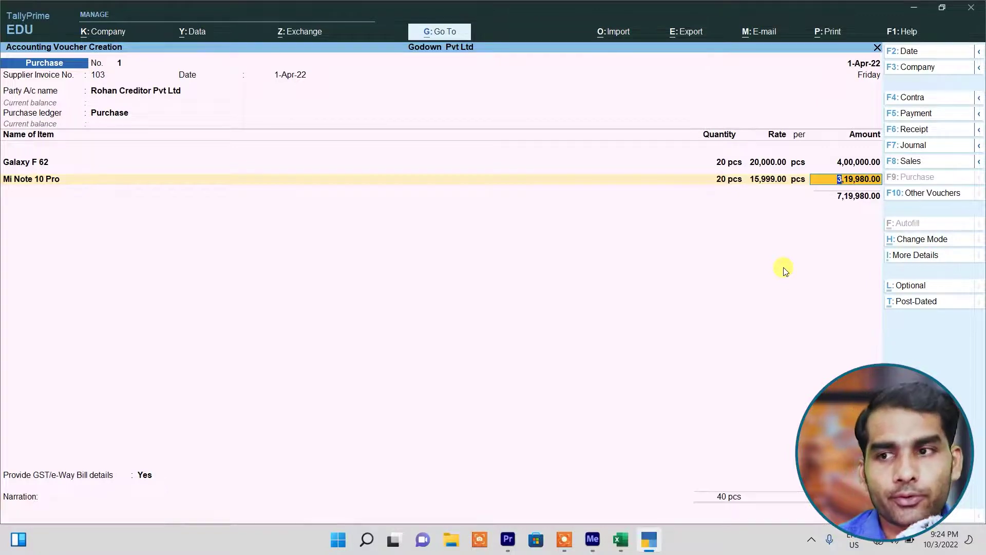
key("Return")
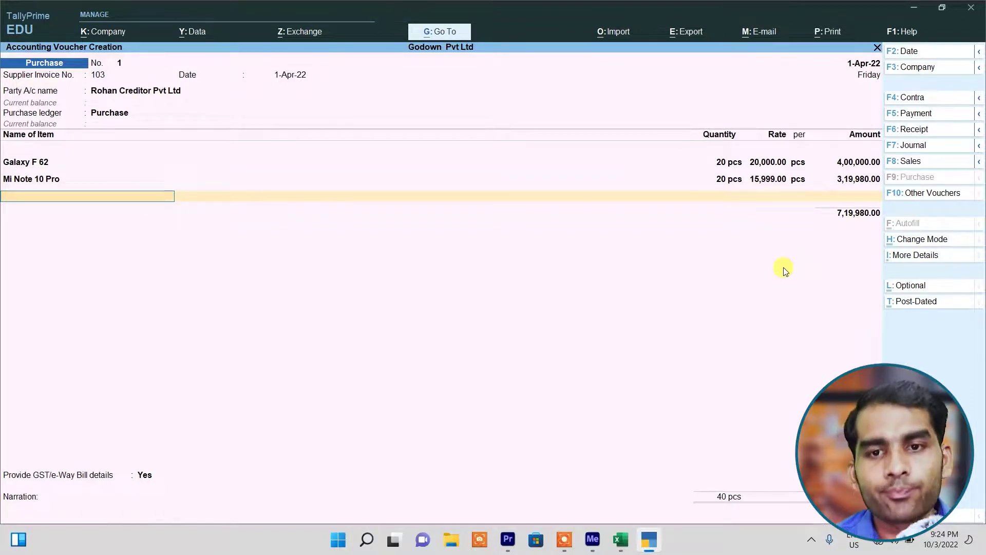
End the item list and begin a new tax ledger named Input C Gst @ 9%
key("Return")
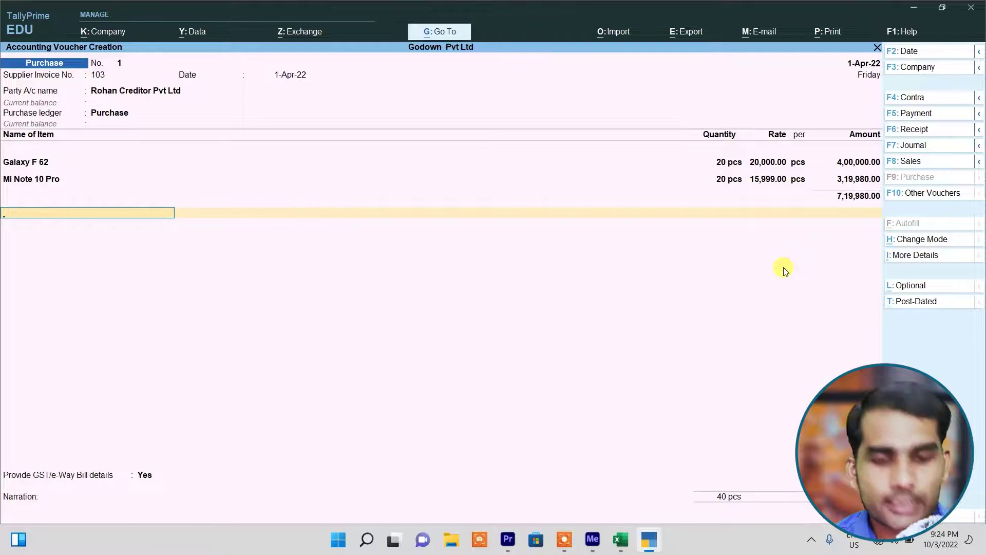
key("alt+c")
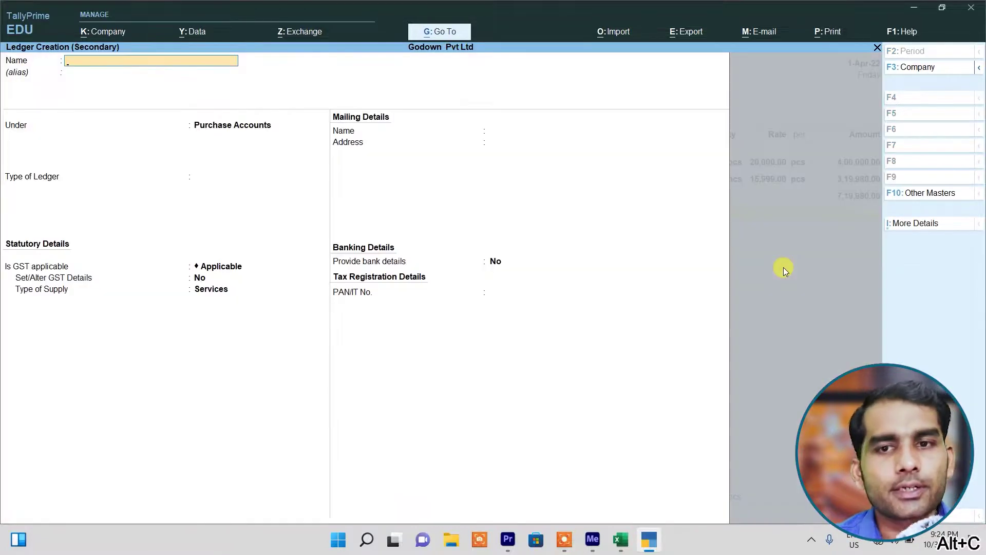
type("Inpu")
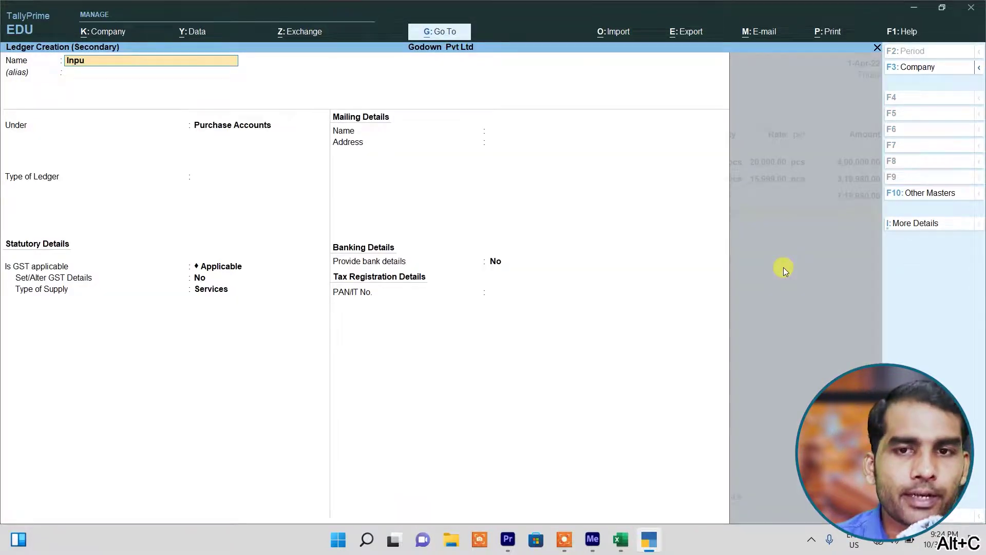
type("t C Gst")
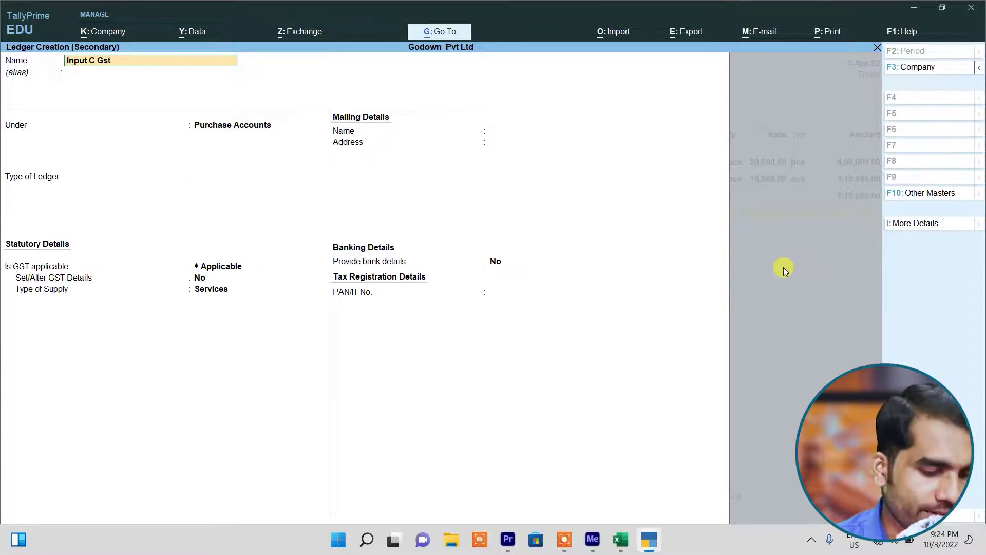
type(" @ 9%")
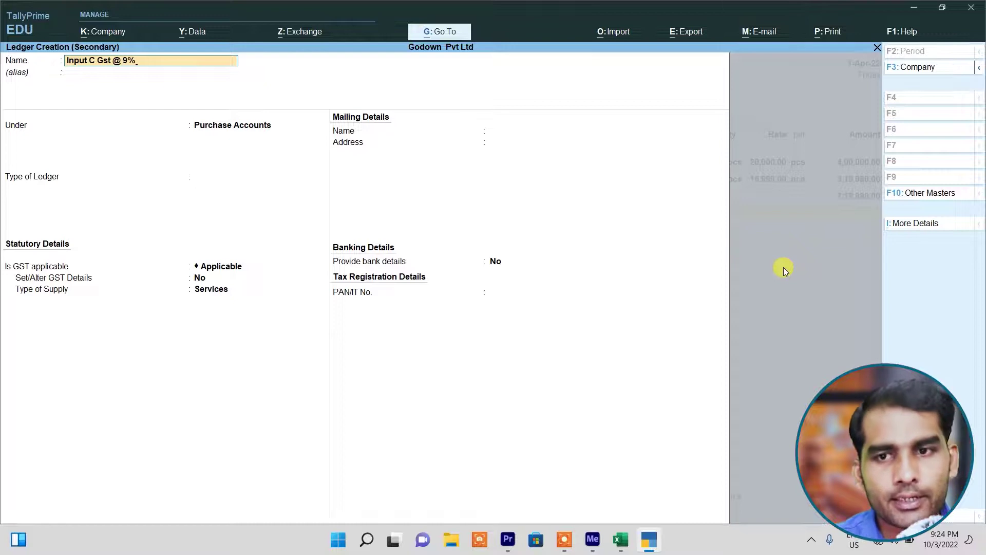
key("Return")
Place the Input C Gst ledger under Duties & Taxes with duty type GST and tax type Central Tax
type("D")
key("Down")
key("Down")
key("Down")
key("Return")
key("Up")
key("Return")
key("Down")
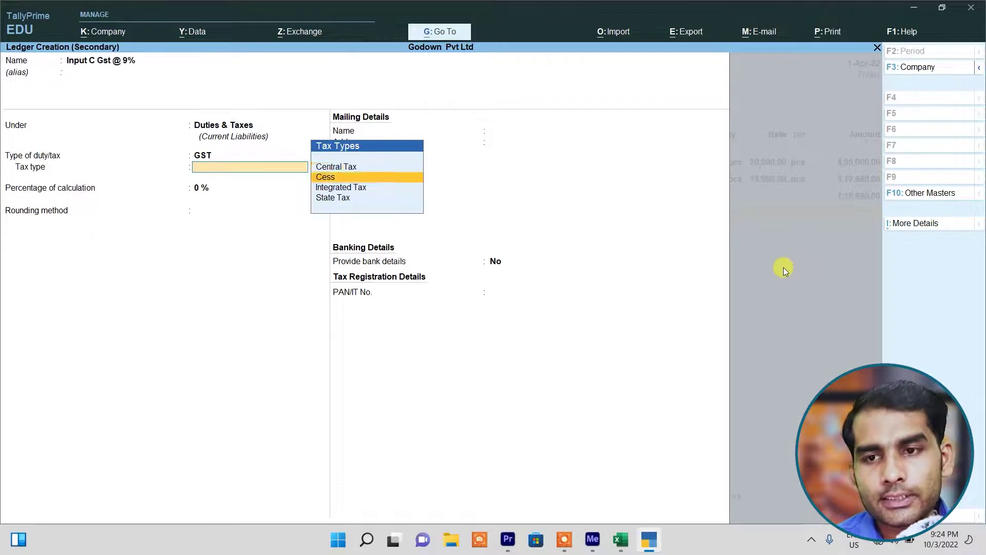
key("Up")
key("Return")
Set the Input C Gst ledger's percentage of calculation to 9% and its rounding method to Normal Rounding
type("9")
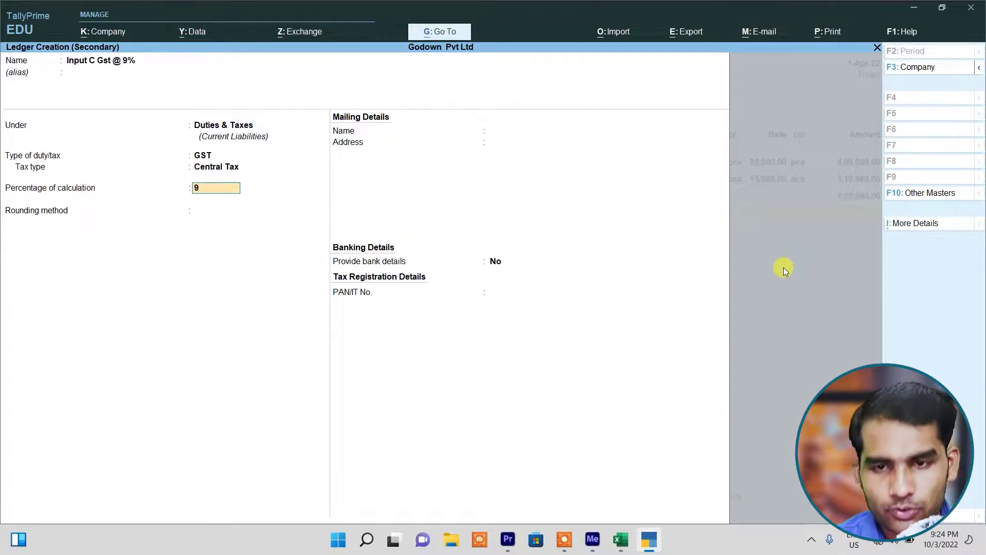
key("Return")
key("Down")
key("Down")
key("Return")
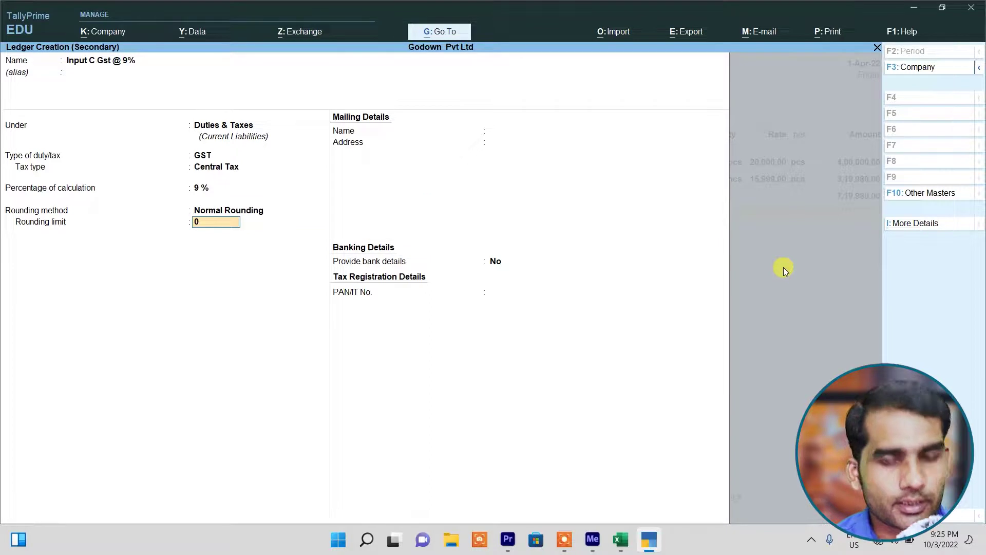
Save the Input C Gst ledger with its amount in the voucher and begin another tax ledger named Input S Gst @ 9%
key("ctrl+a")
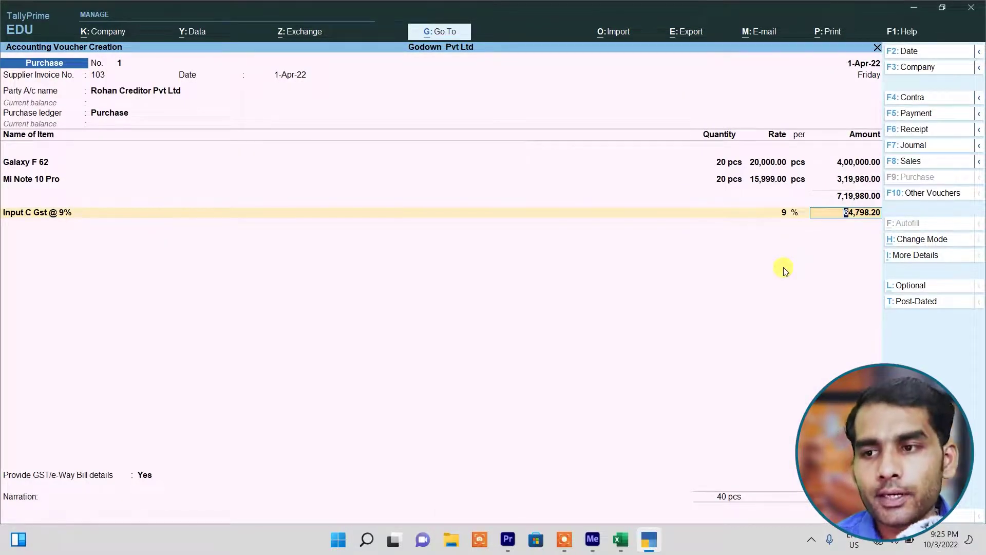
key("Return")
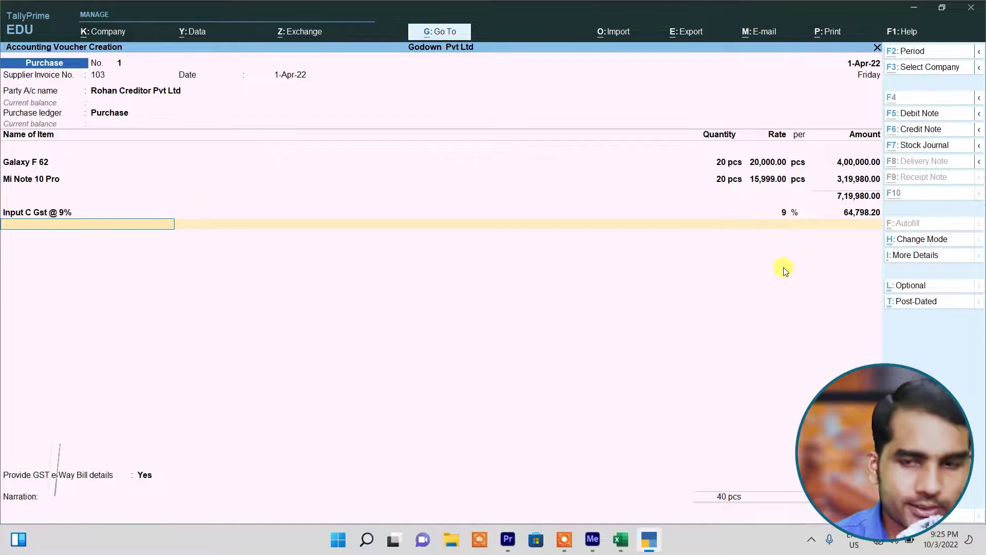
key("alt+c")
type("Inpu")
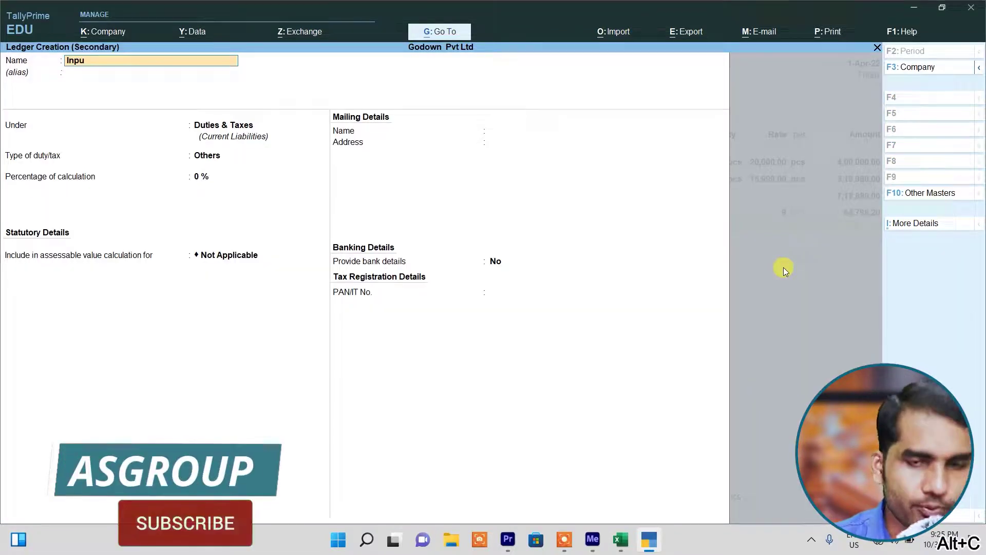
type("t S Gst")
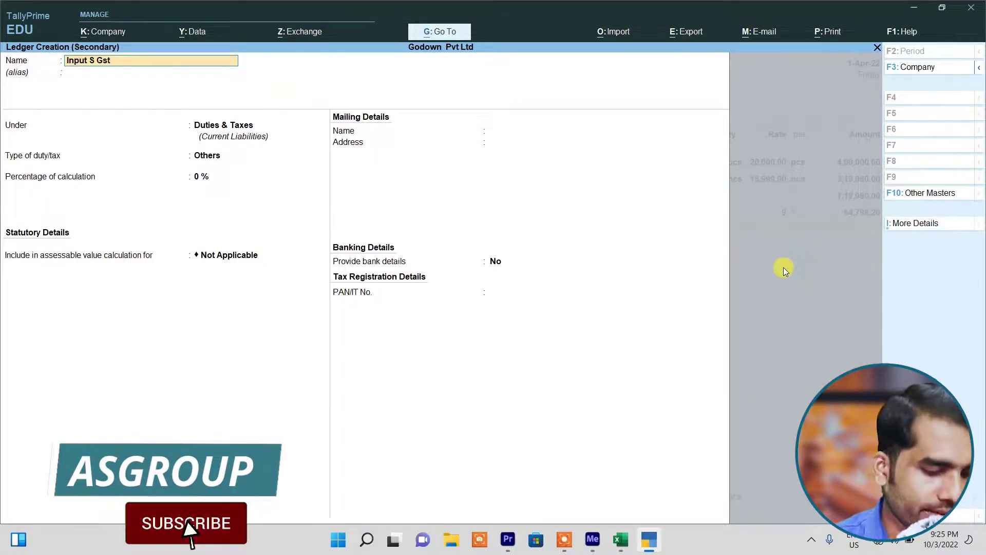
type(" @ 9%")
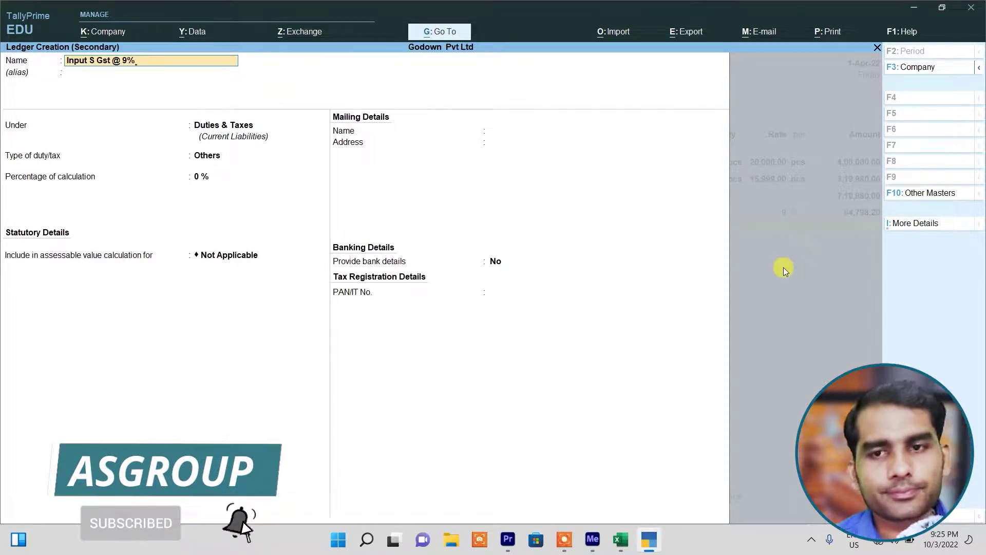
key("Return")
Keep the Input S Gst ledger under Duties & Taxes with duty type GST and tax type State Tax
key("Return")
key("Return")
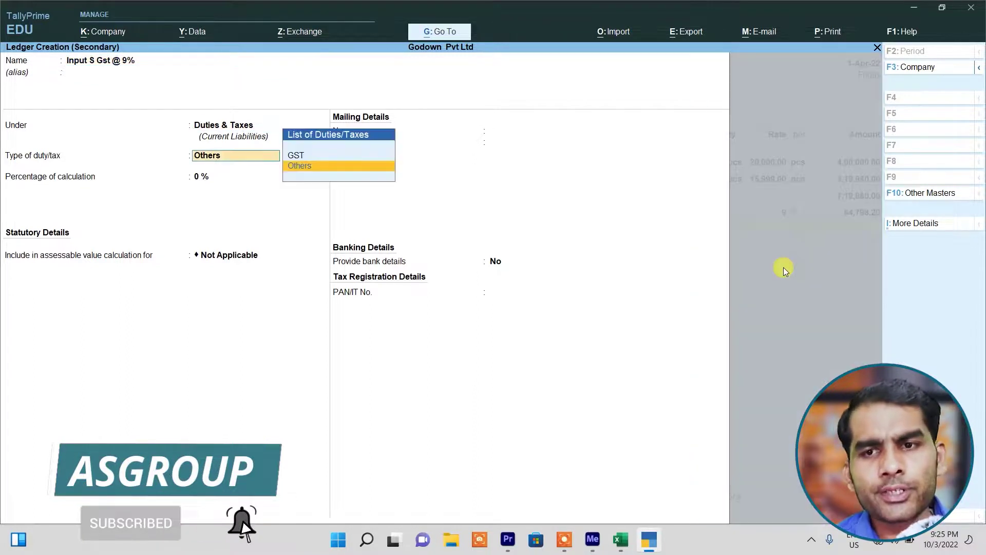
key("Up")
key("Return")
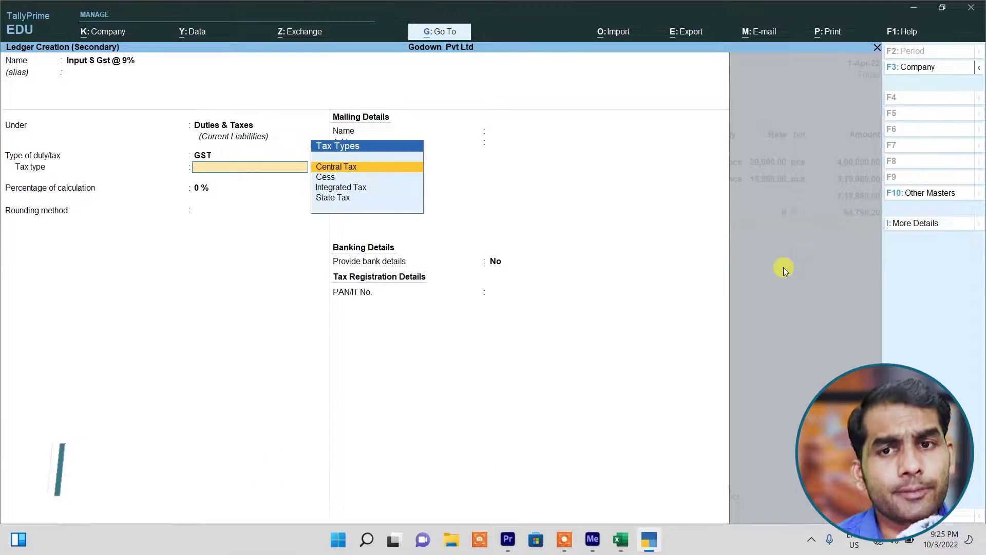
key("Down")
key("Down")
key("Down")
key("Return")
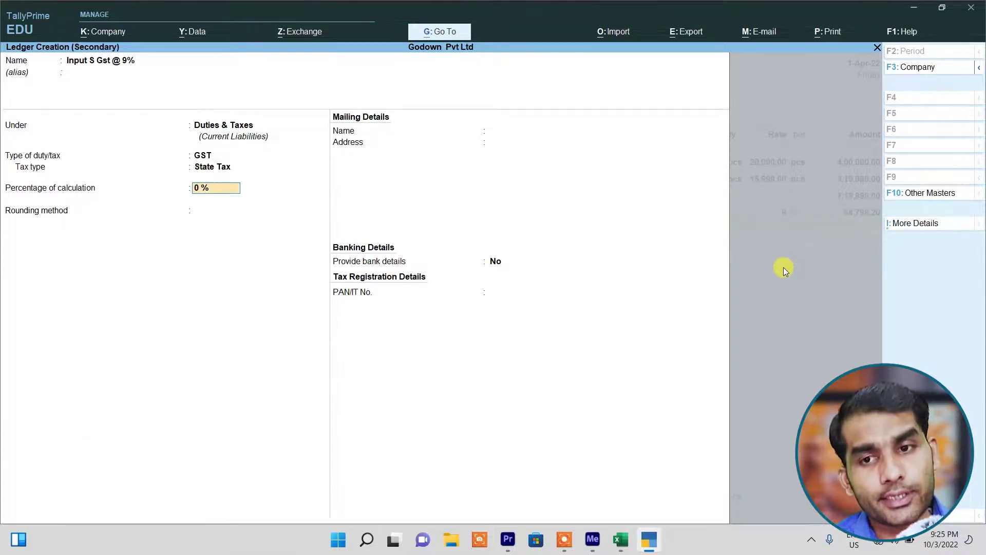
Set the Input S Gst ledger's percentage of calculation to 9% with Normal Rounding and save it
type("9")
key("Return")
key("Down")
key("Down")
key("Return")
key("ctrl+a")
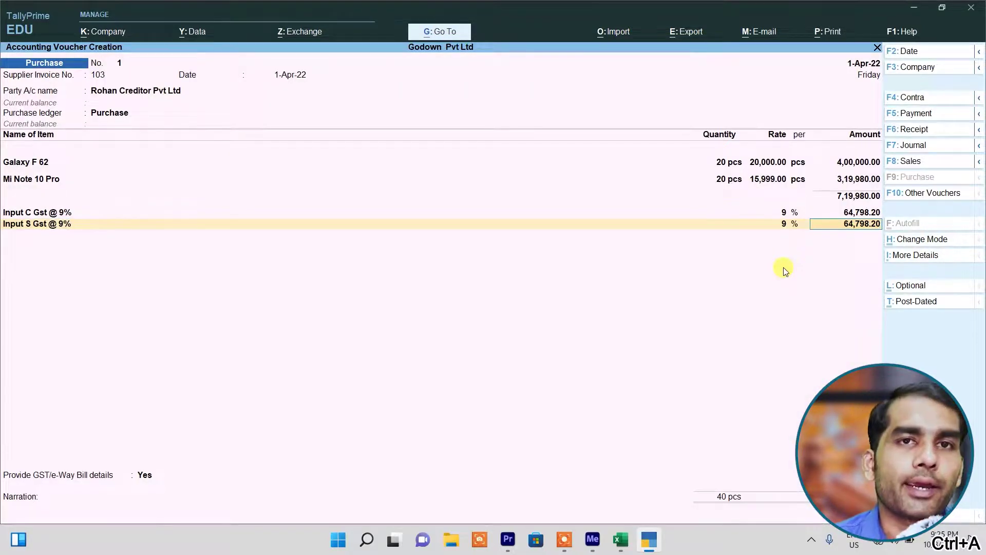
Save the completed purchase voucher and leave voucher entry
key("ctrl")
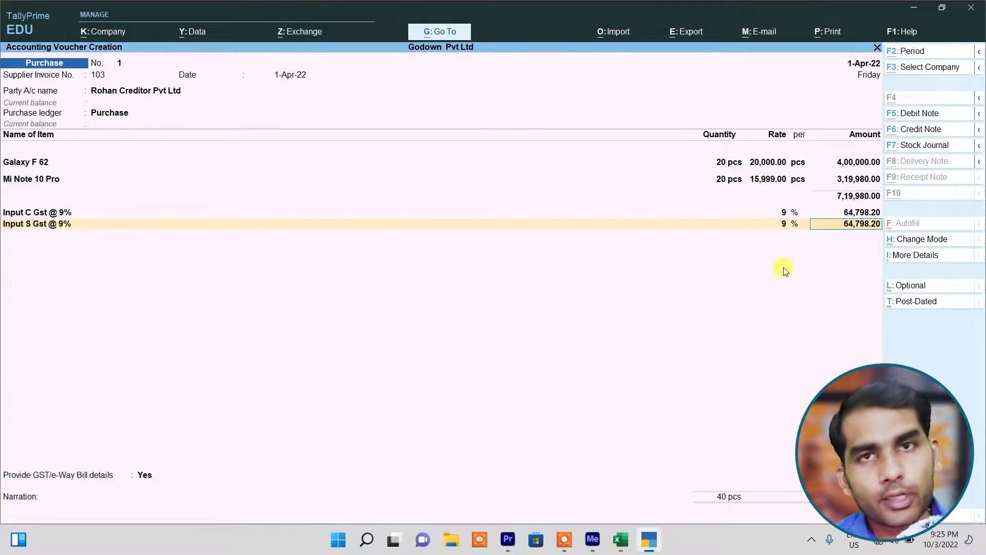
key("alt")
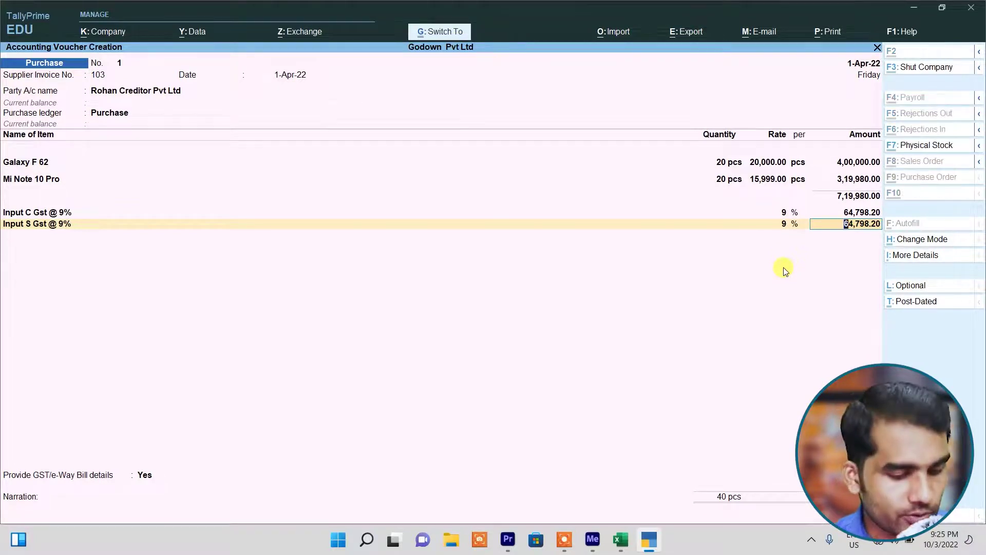
key("ctrl+a")
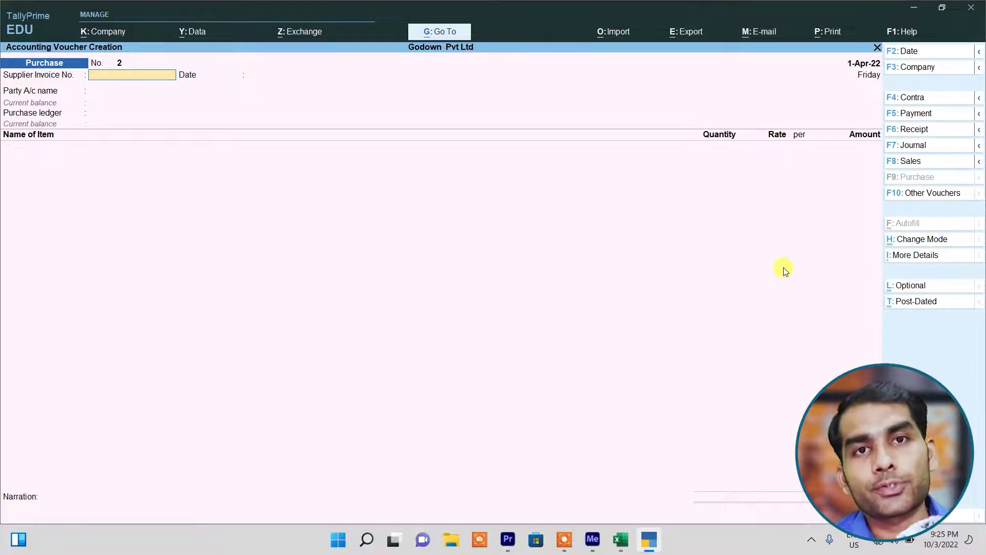
key("Escape")
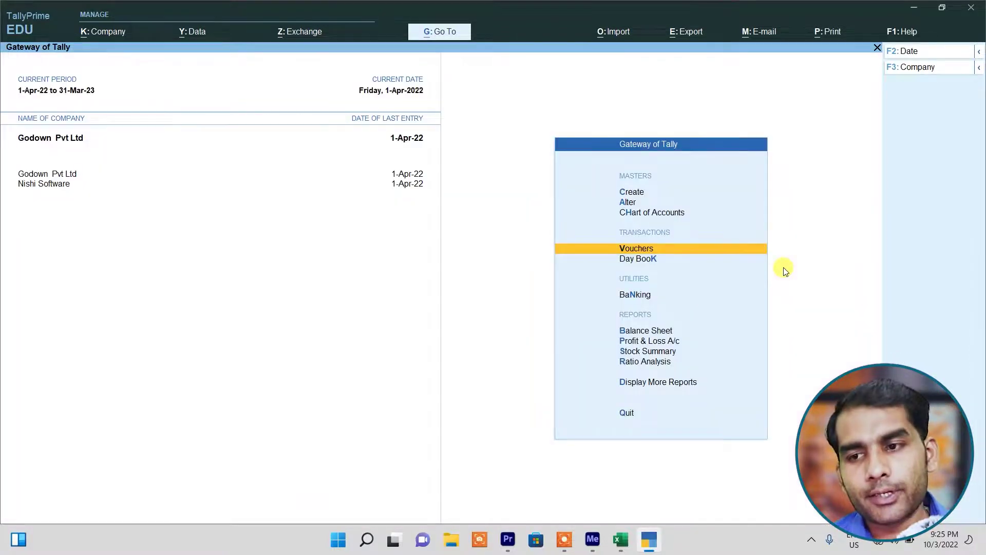
Review the Stock Summary for the stock groups' closing balances, and close the report
key("Down")
key("Down")
key("Down")
key("Down")
key("Down")
key("Return")
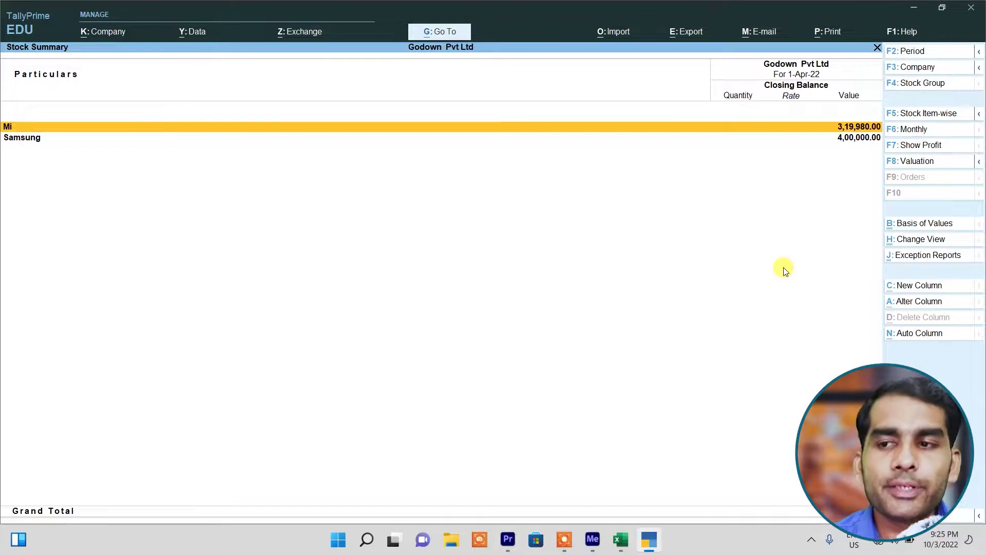
key("Escape")
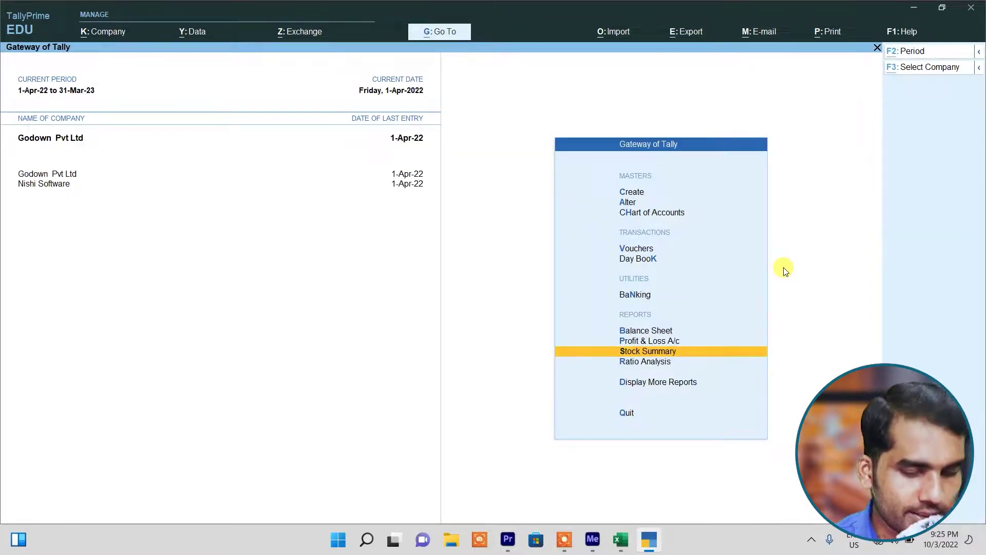
Show the Location Summary report for the Kanpur Road godown
key("alt+g")
type("Locat")
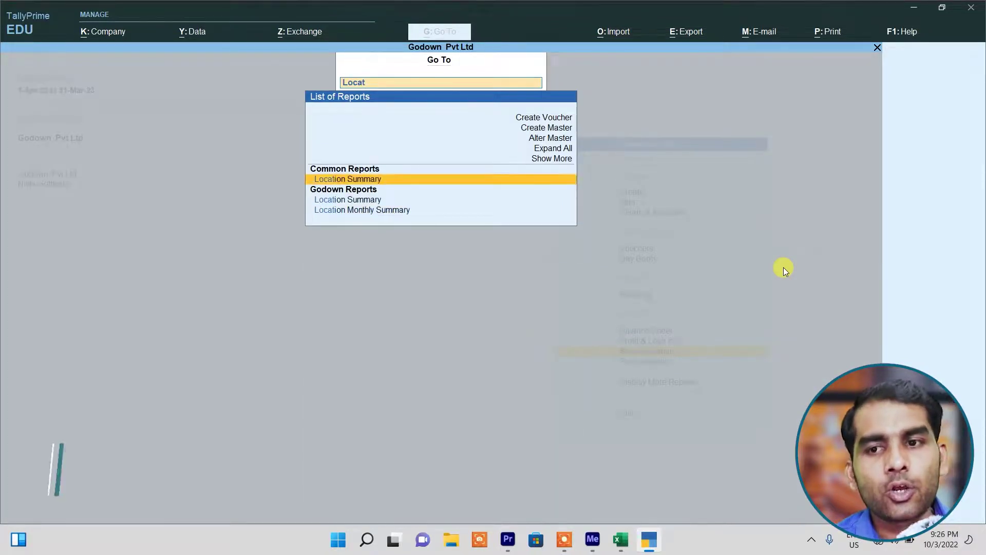
key("Return")
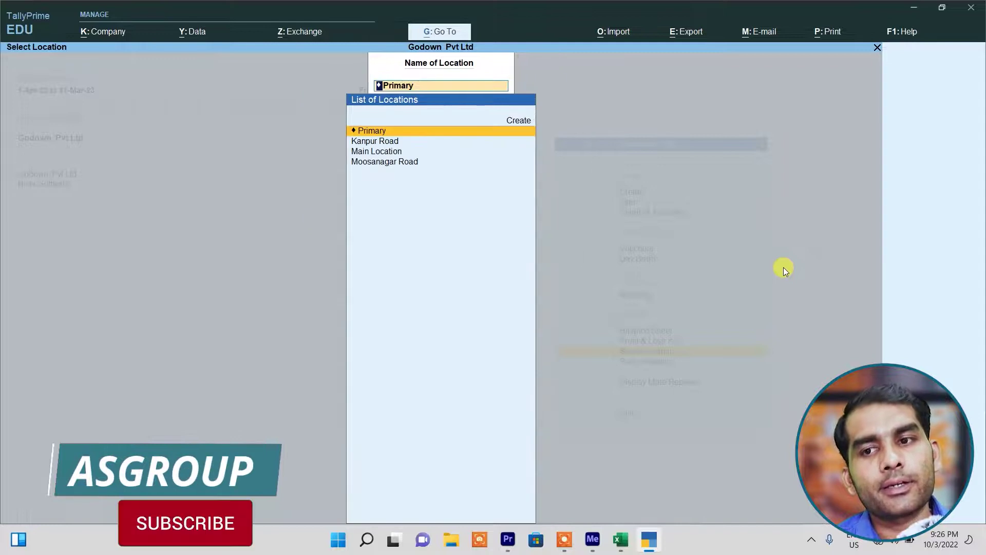
key("Down")
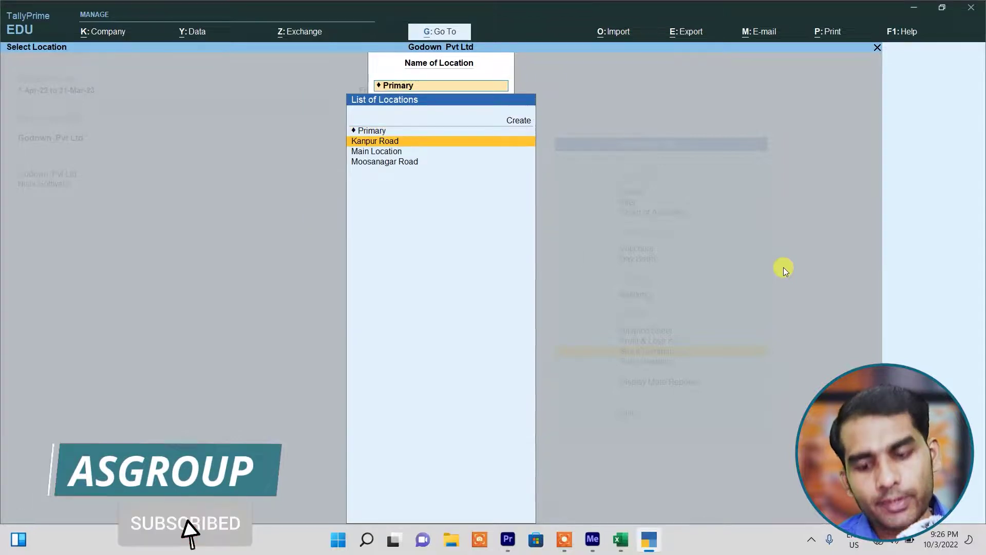
key("Return")
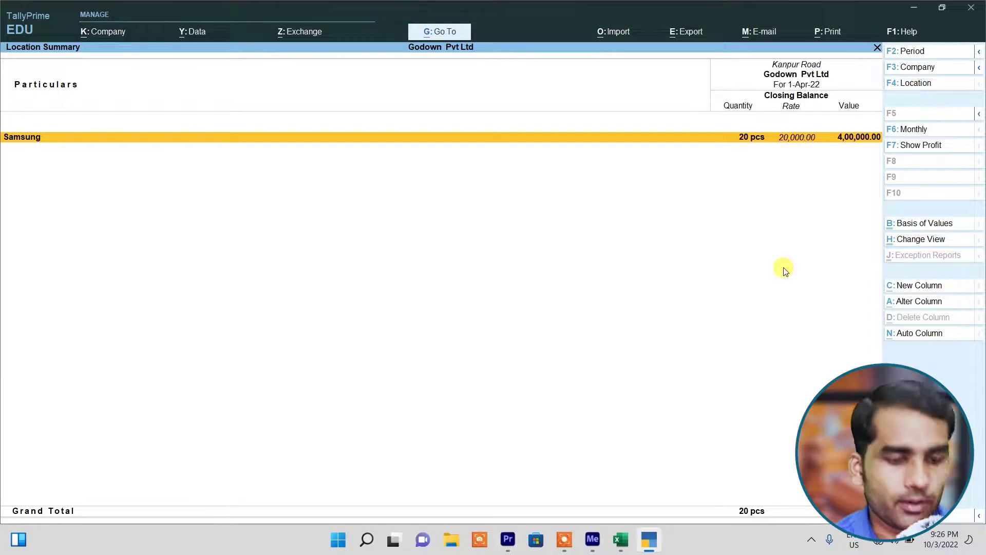
Check the Location Summary for Main Location and Moosanagar Road, and close the report
key("F4")
key("Down")
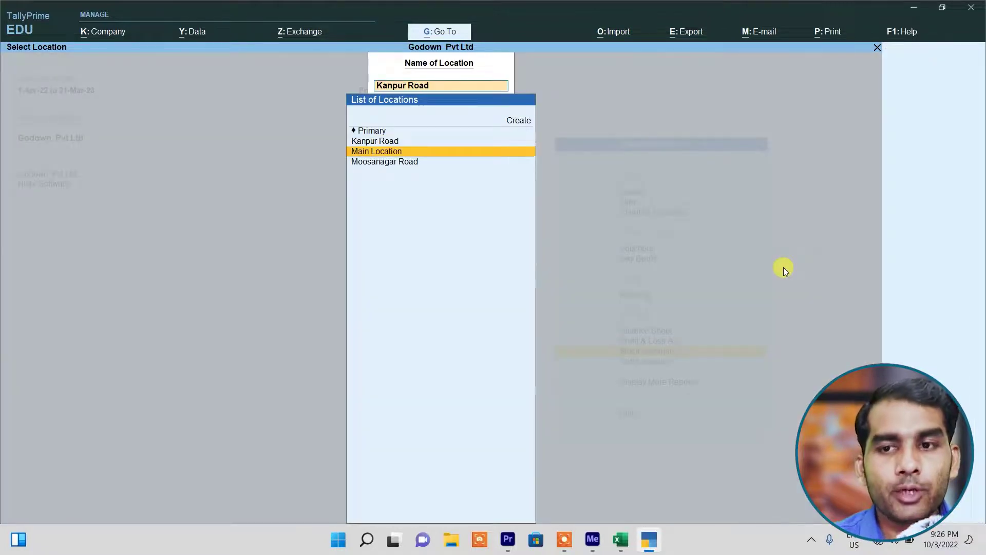
key("Return")
key("F4")
key("Down")
key("Return")
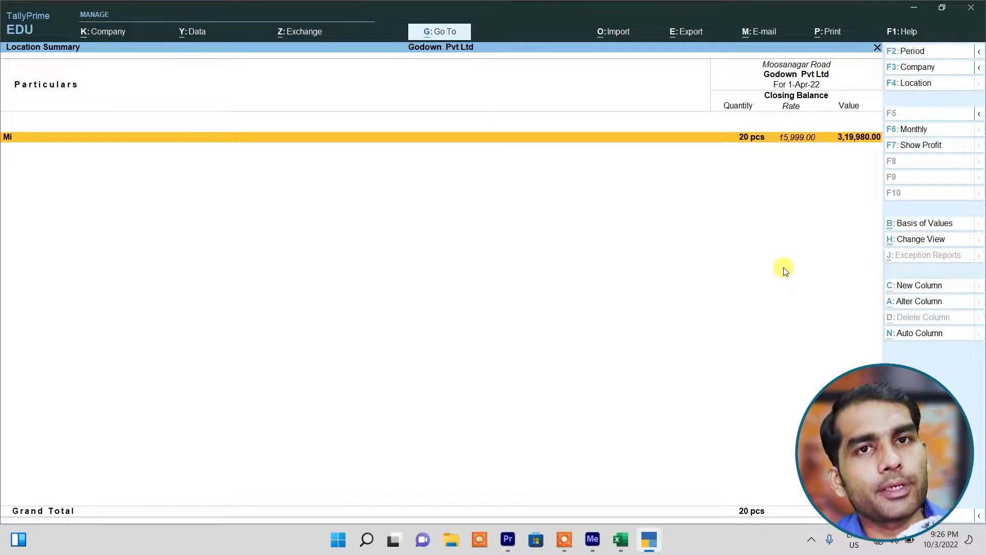
key("F4")
key("Escape")
key("Escape")
key("Escape")
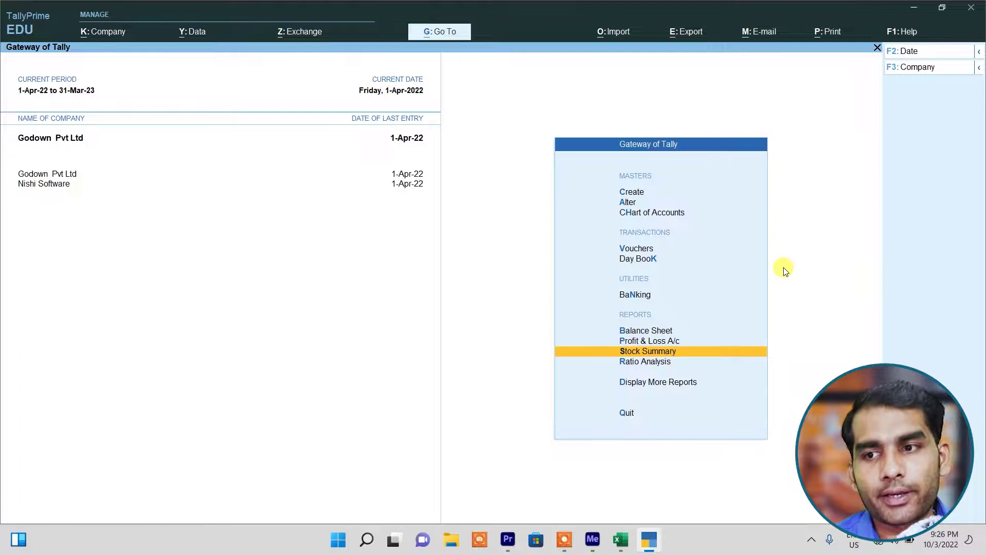
Return to voucher entry and switch it to a new Sales voucher
key("Up")
key("Up")
key("Up")
key("Up")
key("Up")
key("Return")
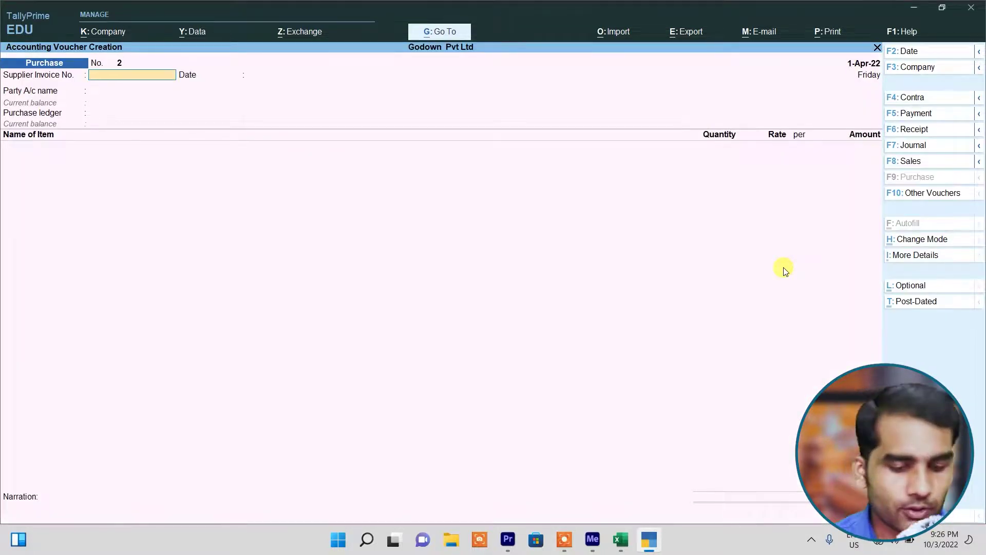
left_click(914, 162)
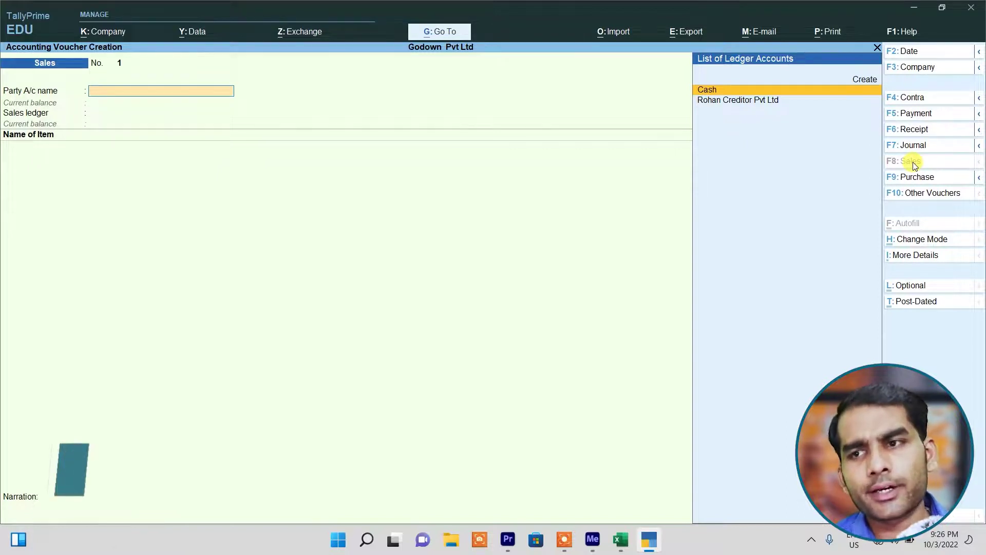
Choose Cash as the sales voucher's party account and continue to the party details
key("Return")
key("Return")
key("Return")
key("Return")
key("Return")
key("Return")
key("Return")
key("Return")
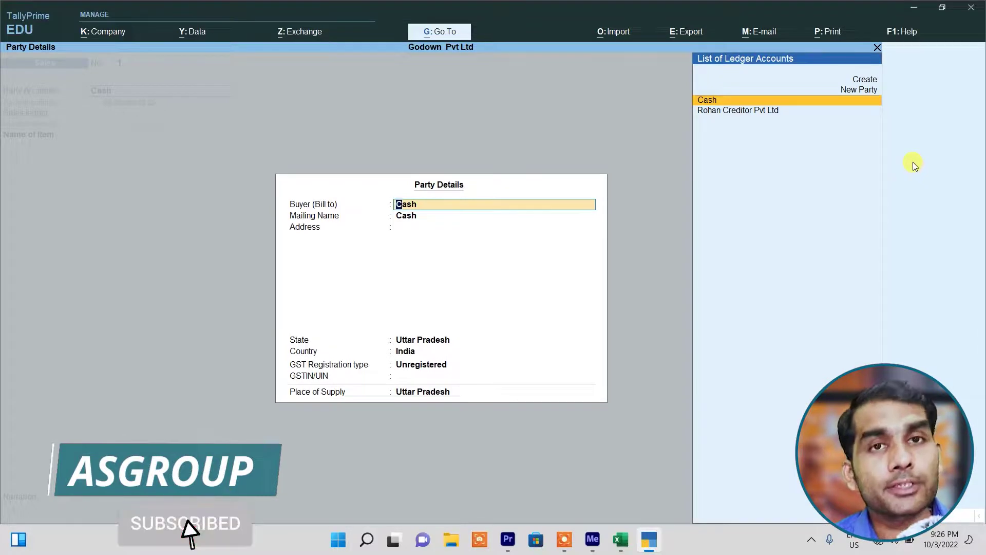
Enter Manoj Telecom as a new party for the buyer in the party details
key("Up")
key("Return")
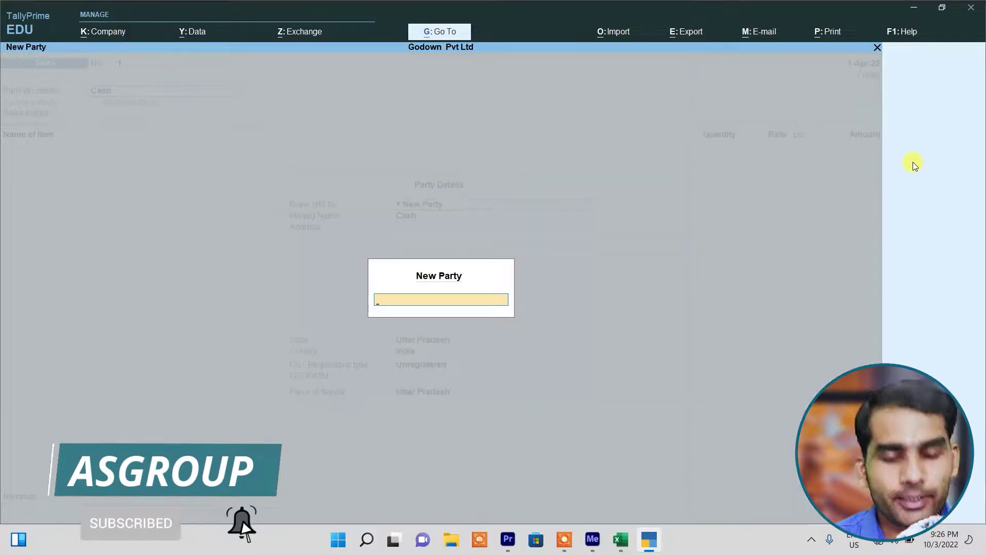
type("Mano")
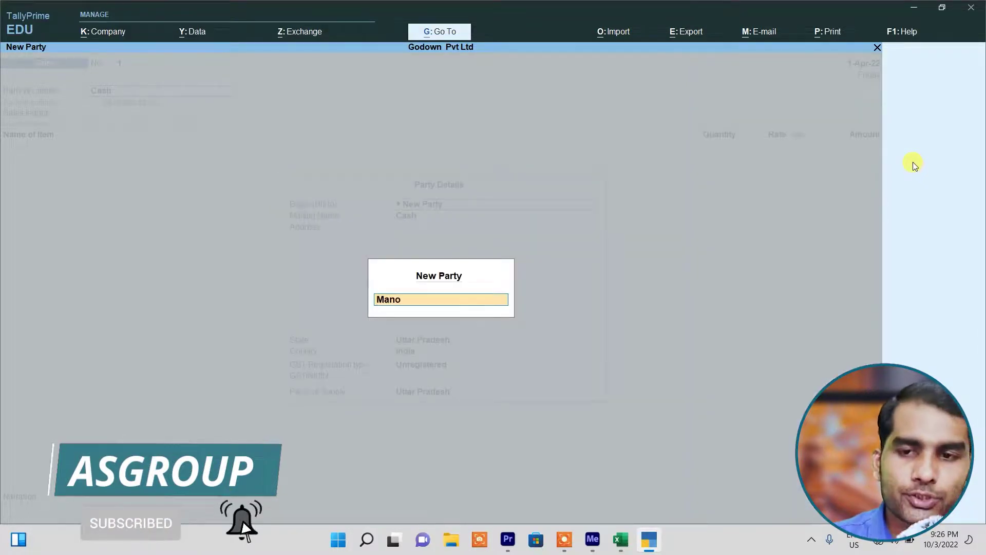
type("j telecom")
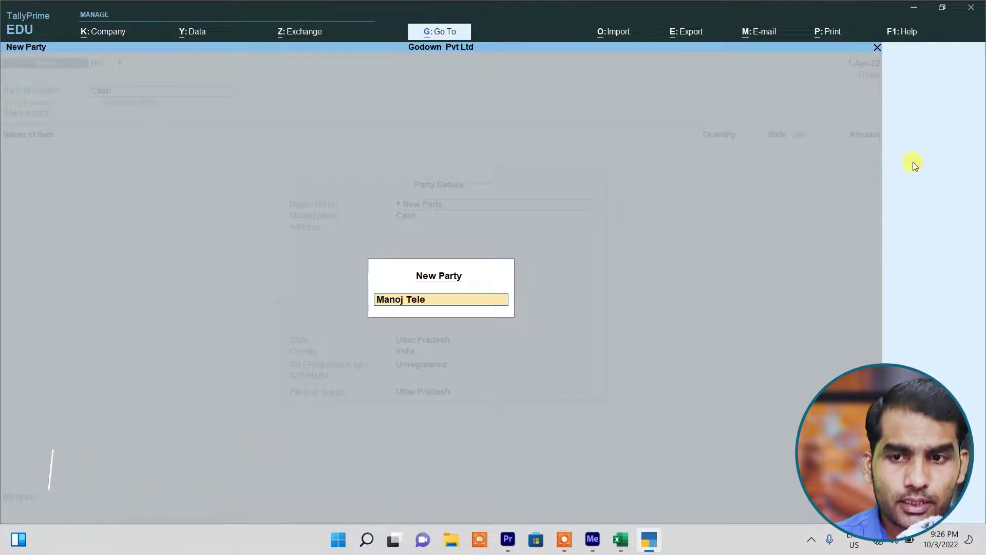
key("Return")
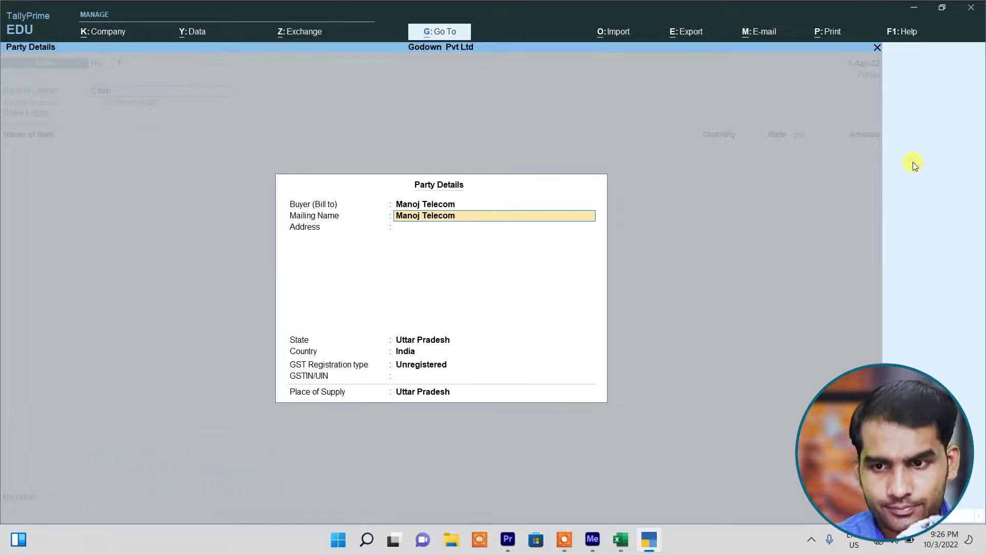
Keep the buyer's GST registration type as Unregistered and place of supply as Uttar Pradesh, and accept the party details
key("Return")
key("Return")
key("Return")
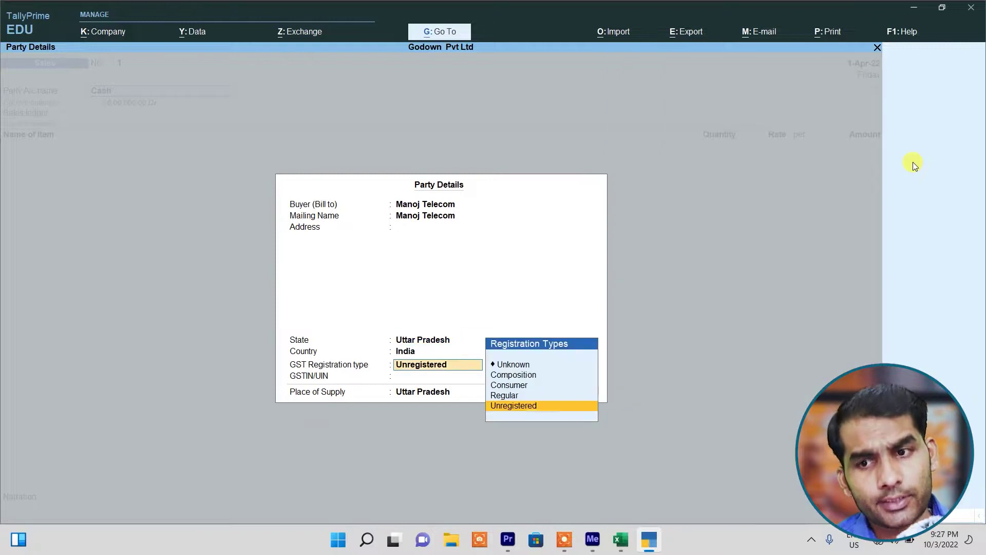
key("Up")
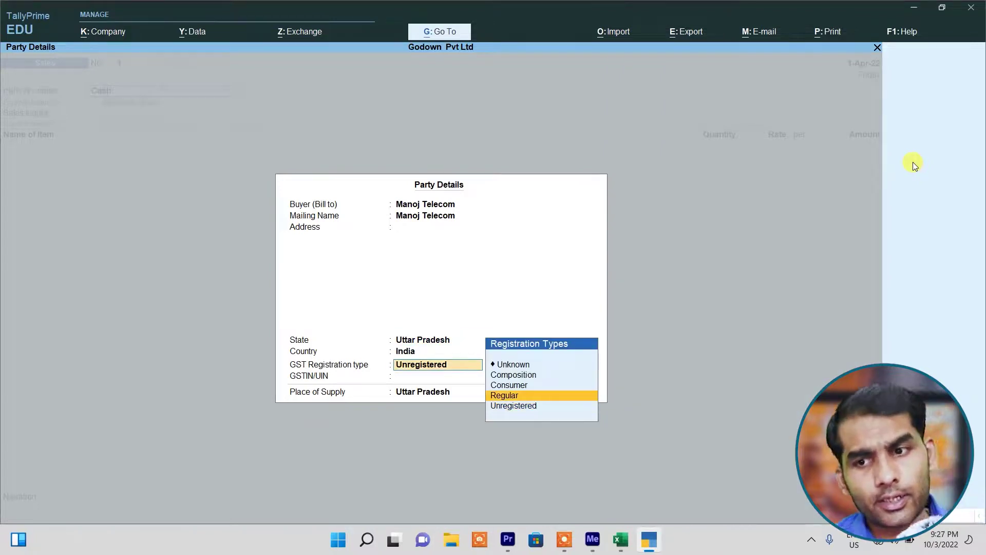
key("Down")
key("Return")
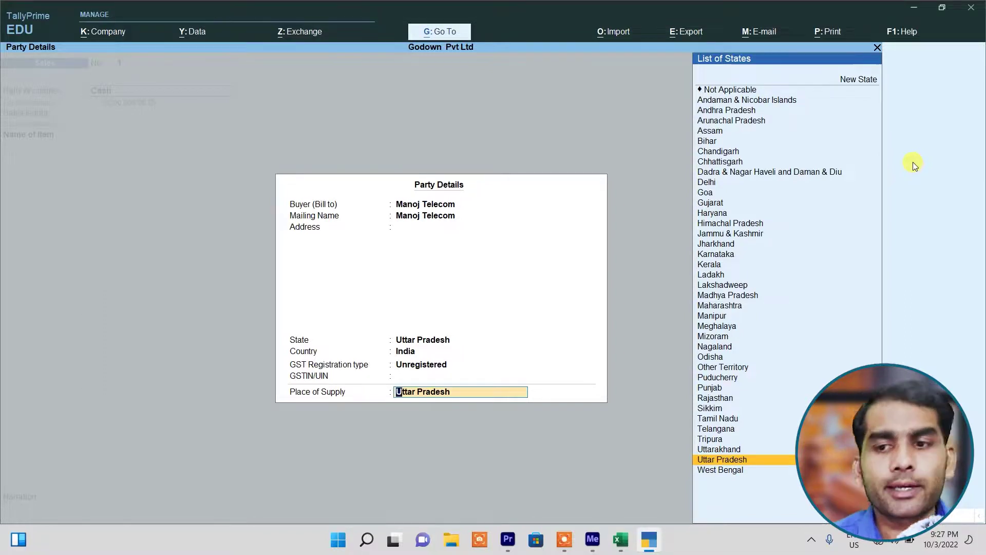
key("Return")
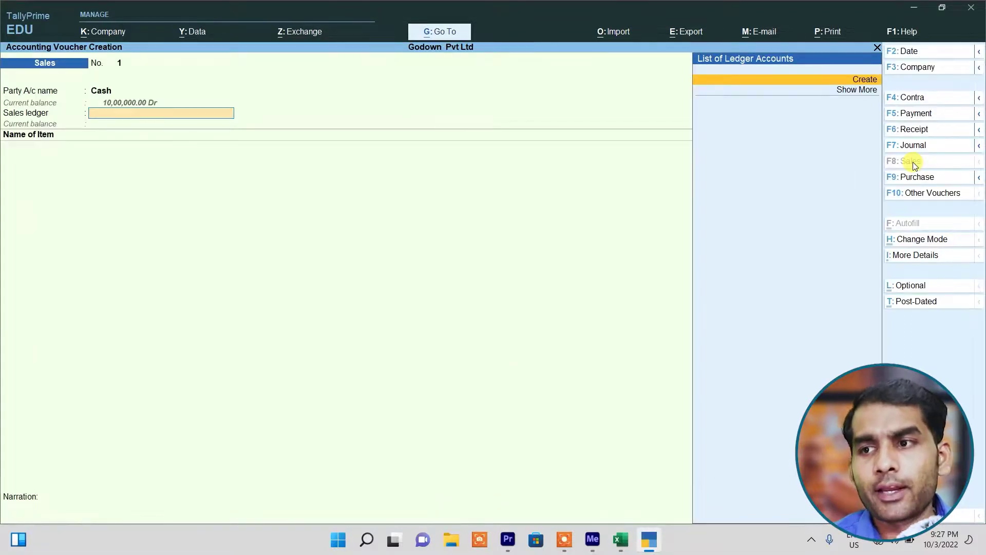
Create a ledger named Sales for the voucher and place it under Sales Accounts
key("Return")
type("Sales")
key("Return")
type("S")
key("Down")
key("Up")
key("Return")
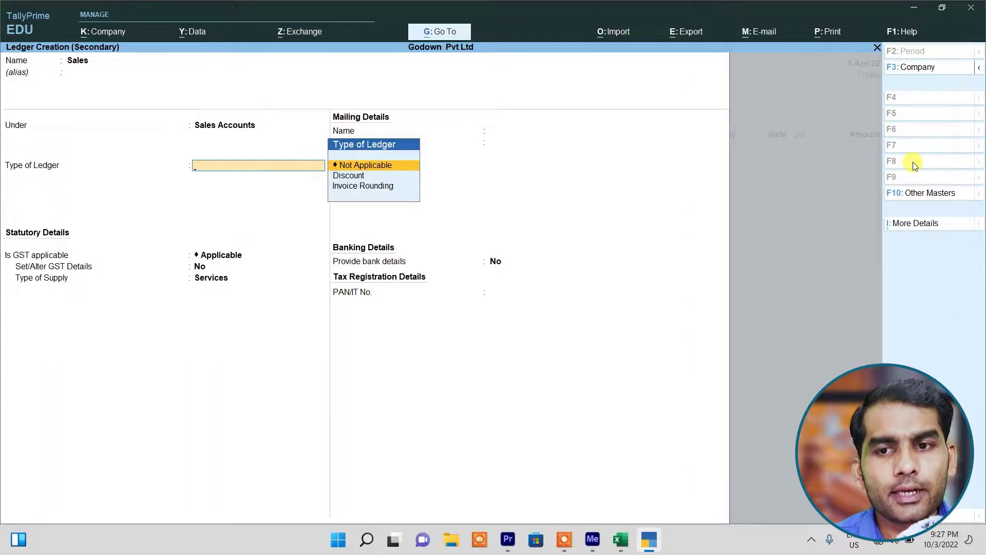
Keep the Sales ledger type Not Applicable, set its type of supply to Goods, save it and accept the default tax classification
key("Return")
key("Return")
key("Return")
key("Up")
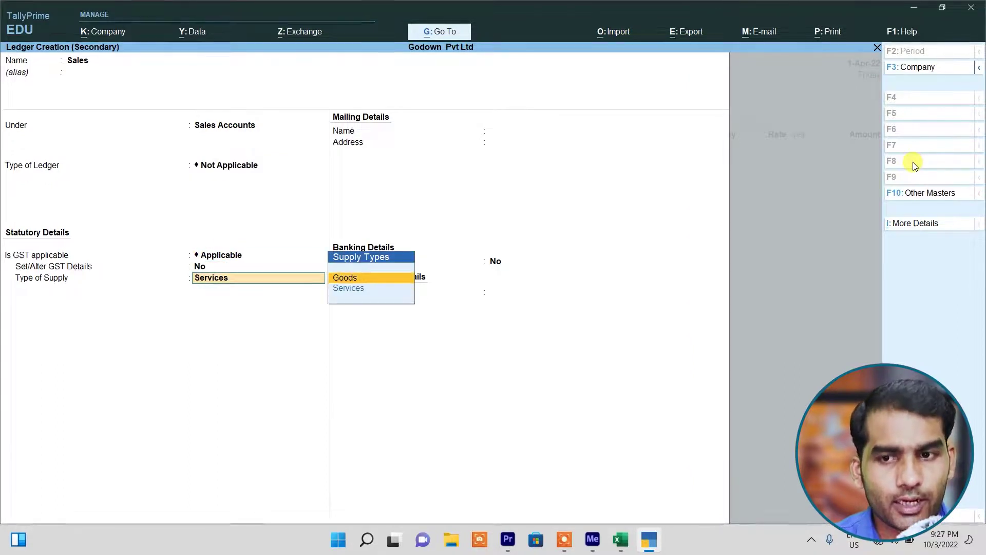
key("Return")
key("ctrl+a")
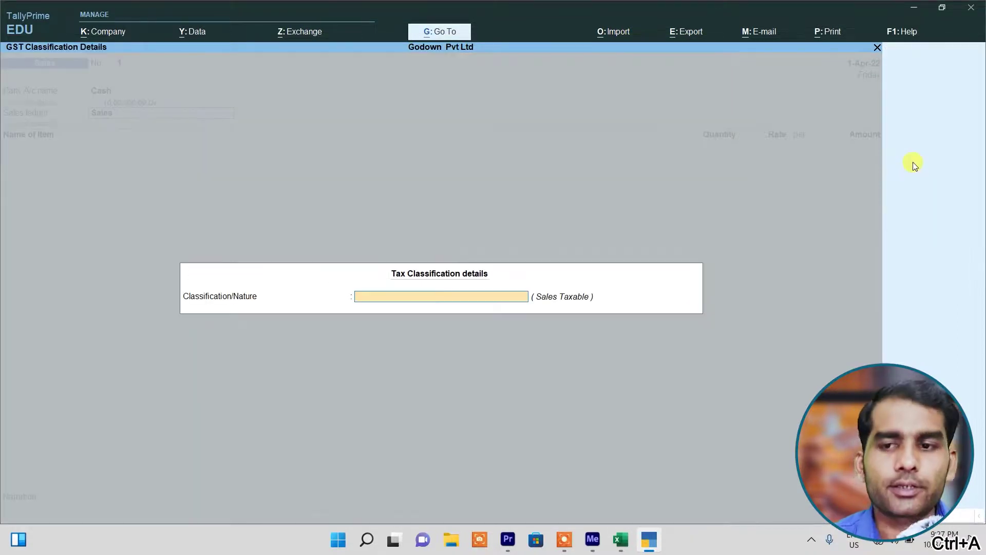
key("ctrl+a")
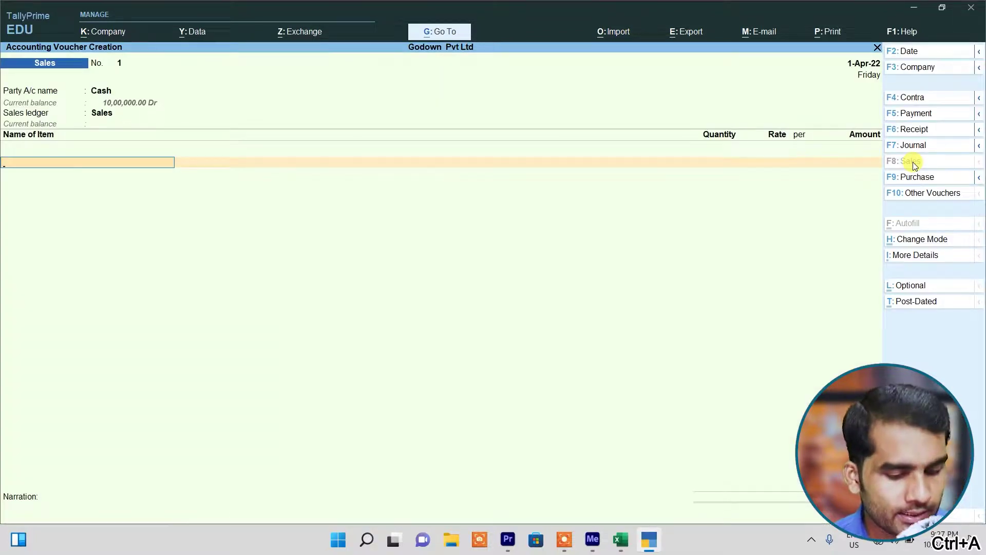
Add Galaxy F 62 as the first sales item and allocate it from the Kanpur Road location
type("G")
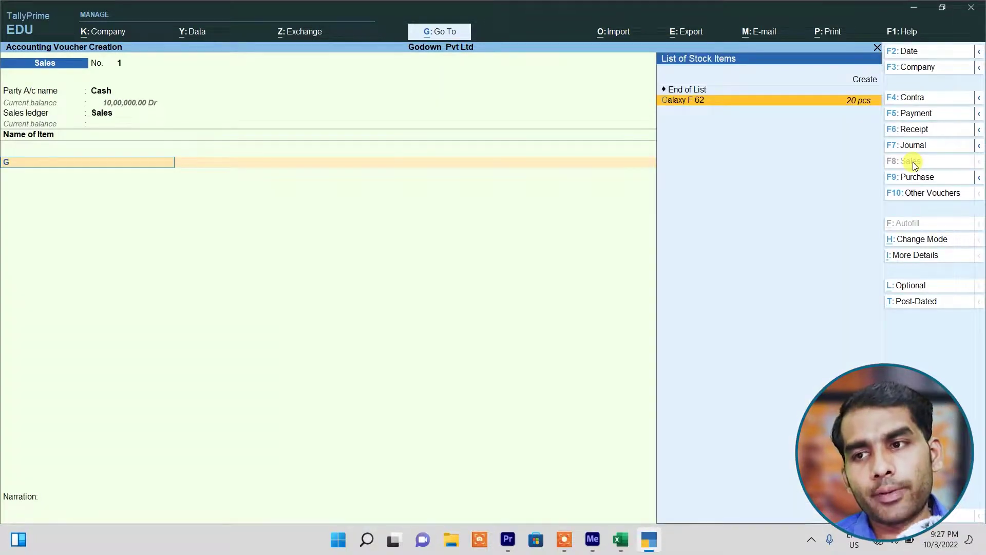
key("Return")
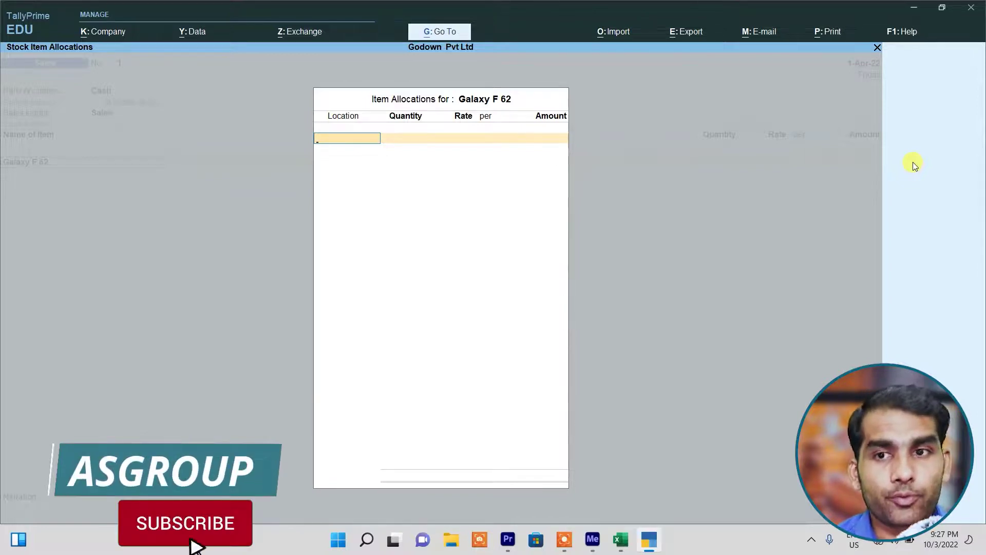
type("M")
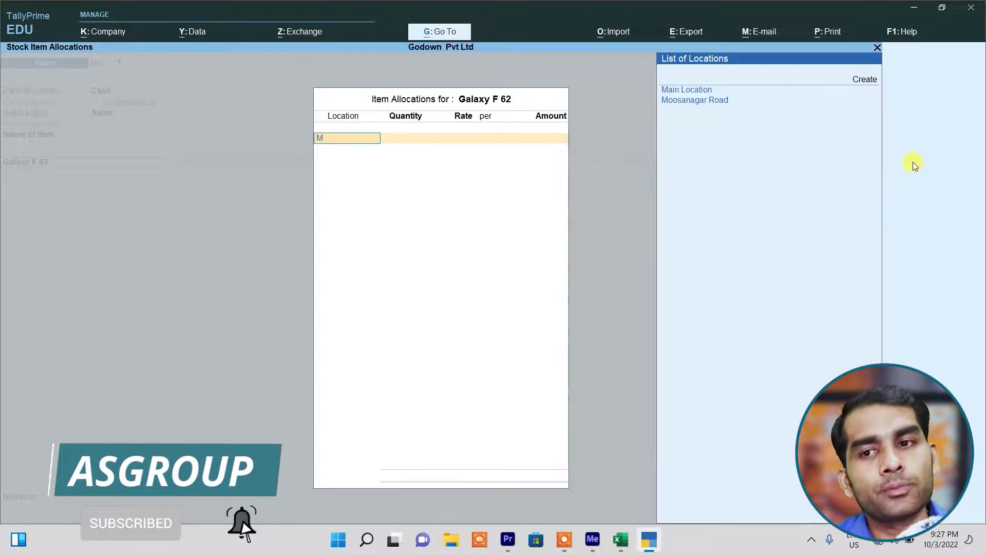
key("BackSpace")
type("K")
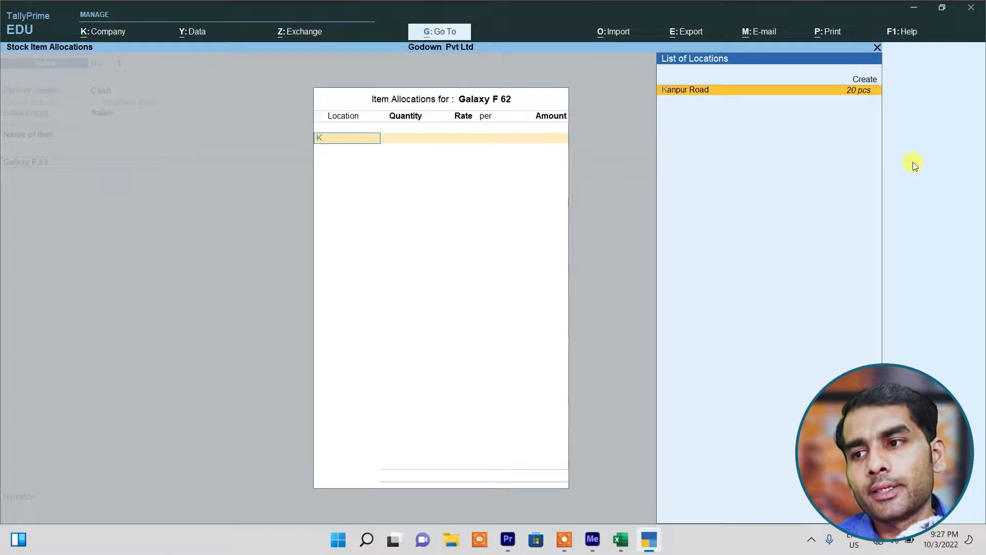
left_click(861, 103)
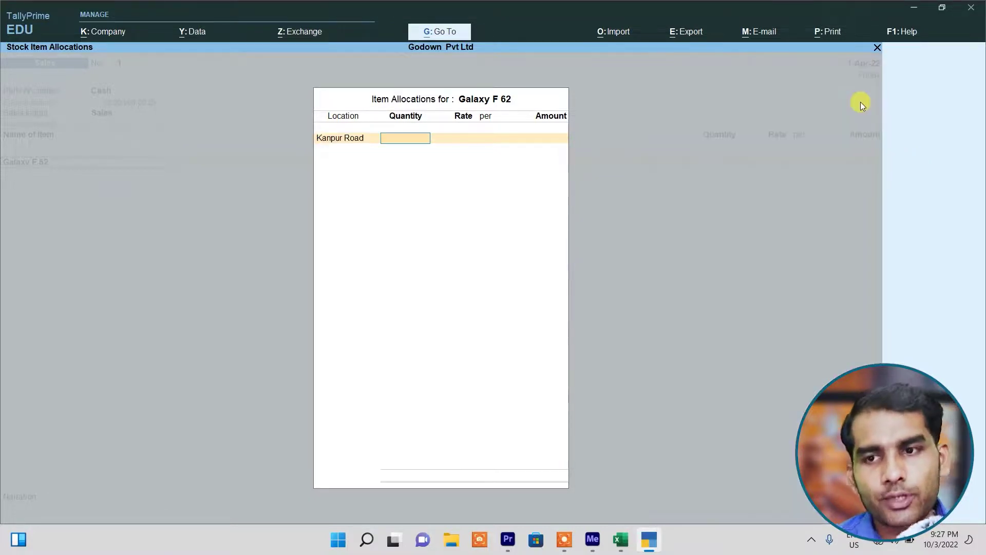
Enter a quantity of 15 pcs at a rate of 25,000 for Galaxy F 62 and accept the item line
type("15")
key("Return")
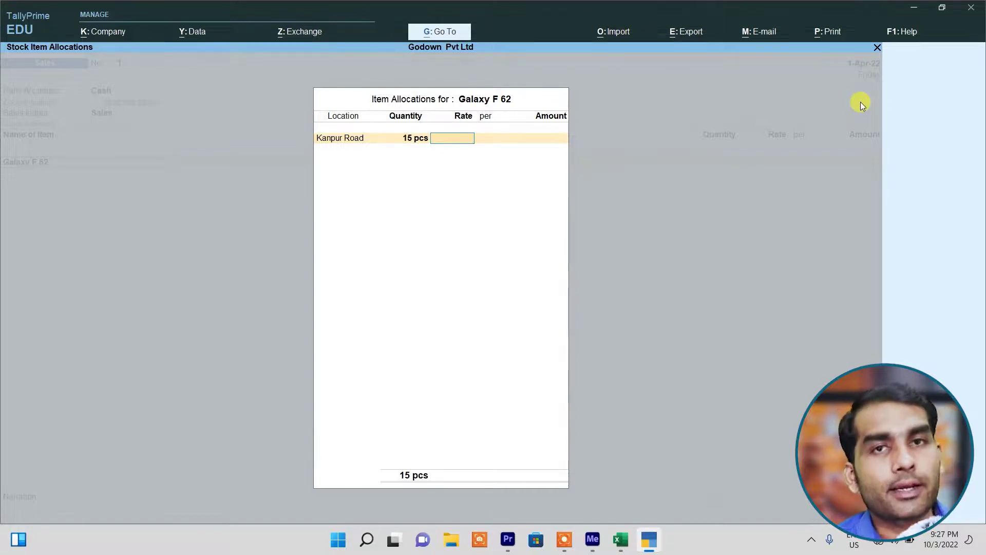
type("2")
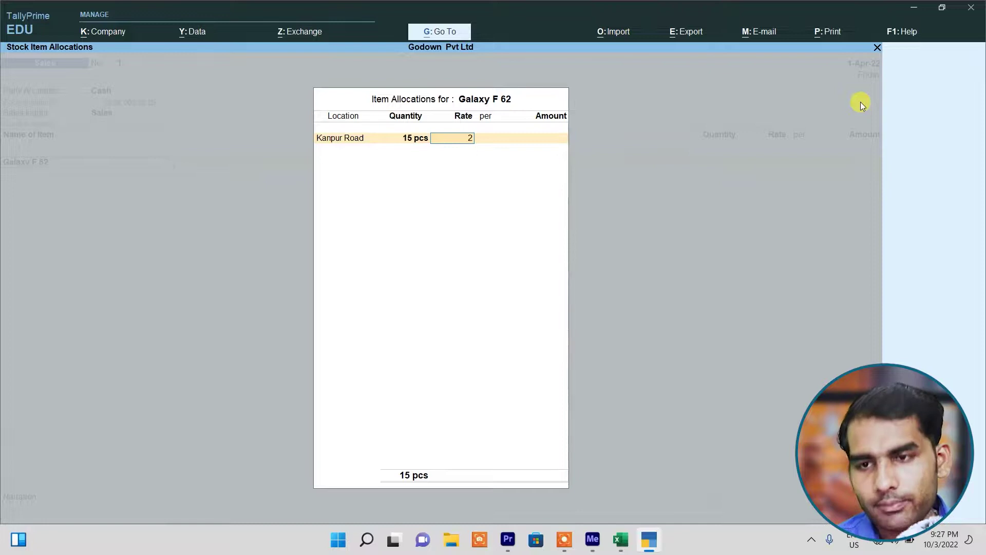
type("5,000")
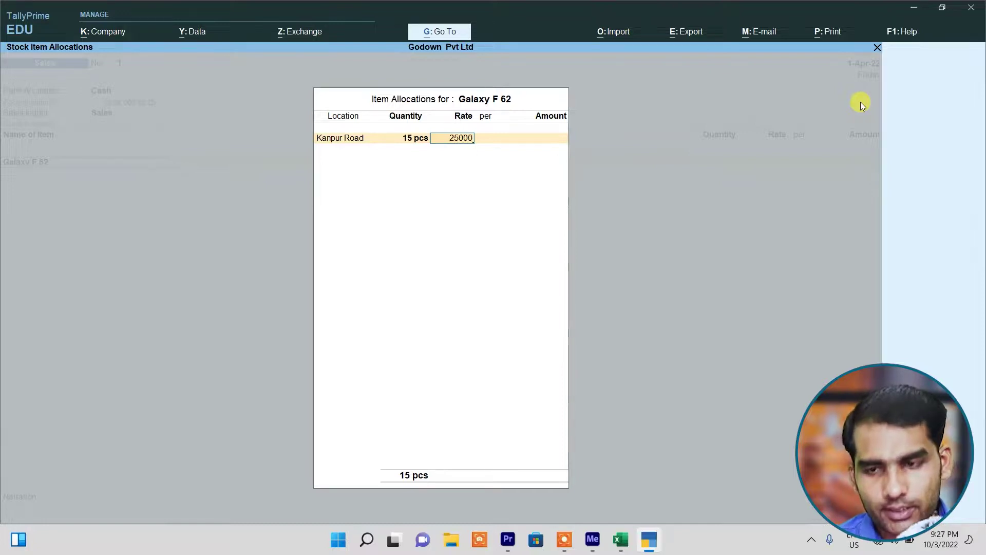
key("Return")
key("Return")
key("Return")
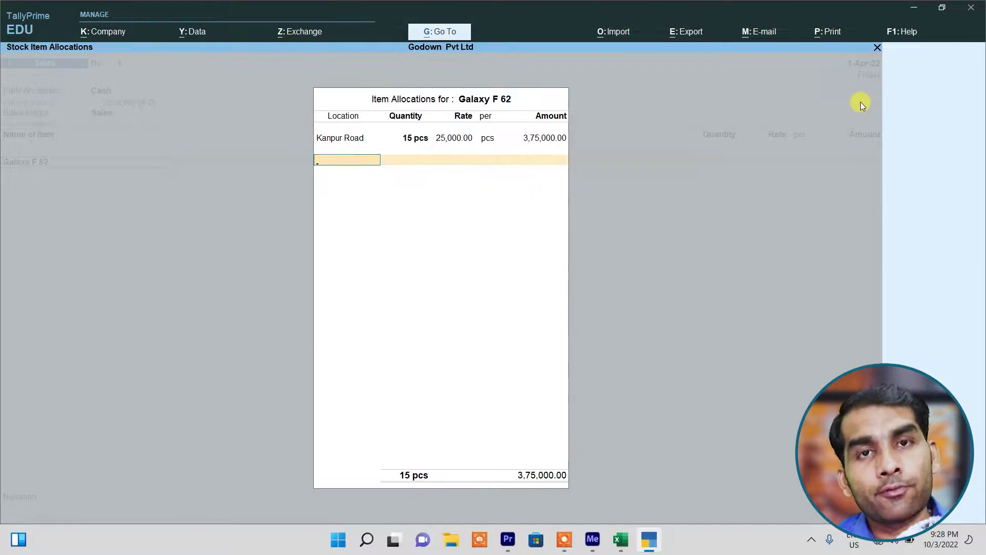
key("Return")
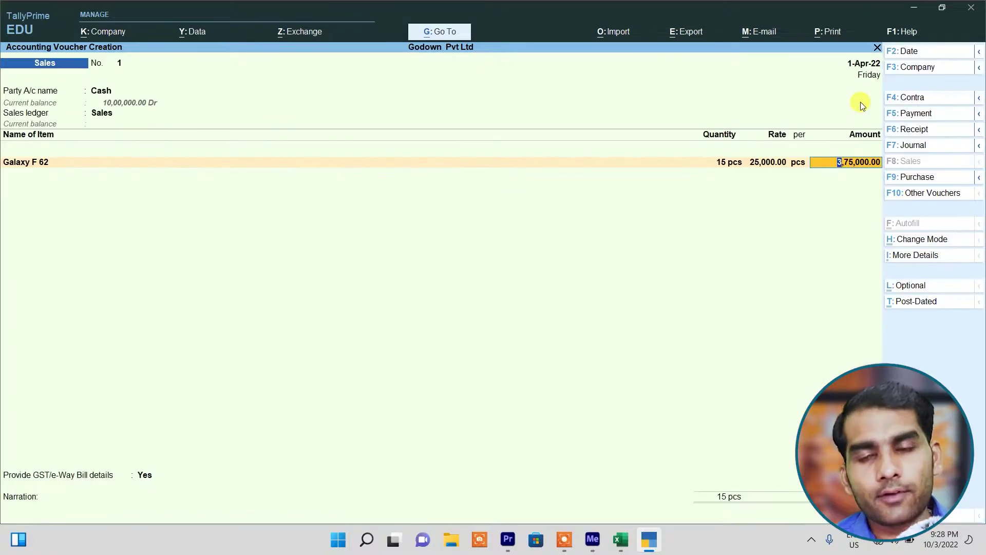
key("Return")
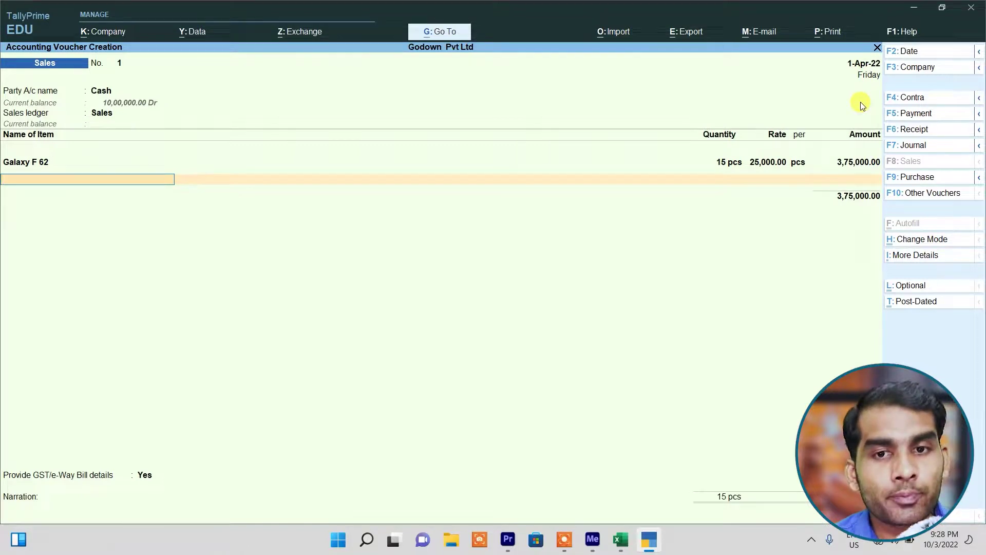
Add Mi Note 10 Pro as the second sales item and allocate it from the Moosanagar Road location
type("m")
key("Return")
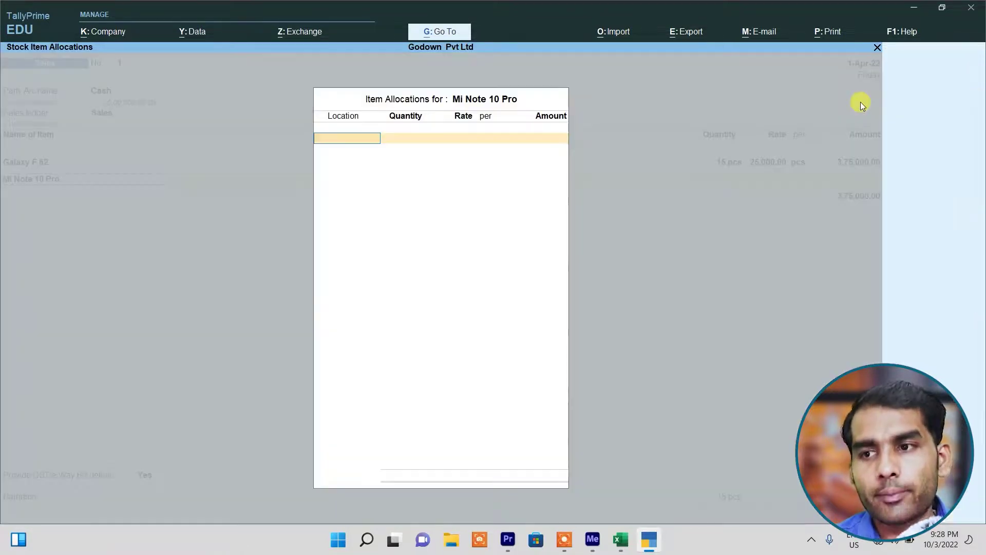
type("M")
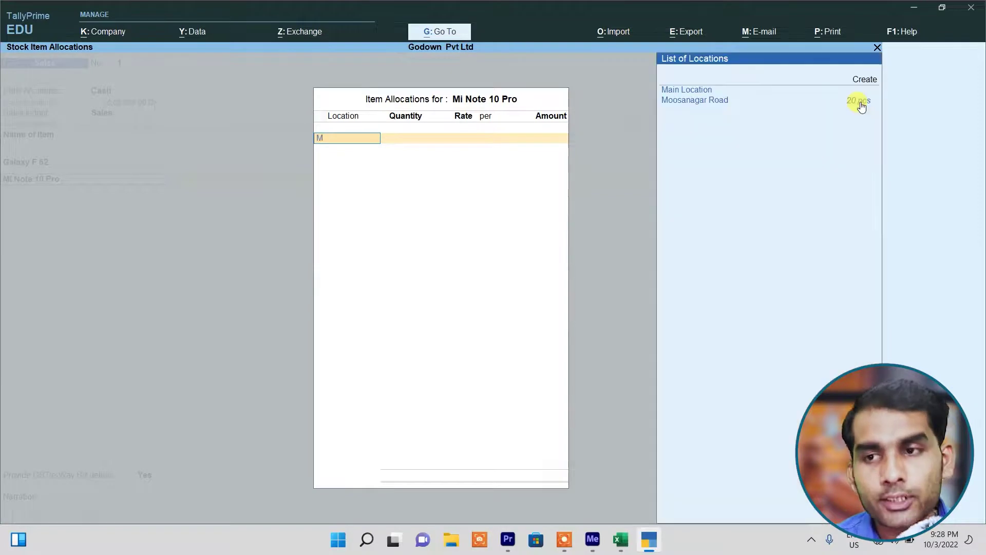
key("Down")
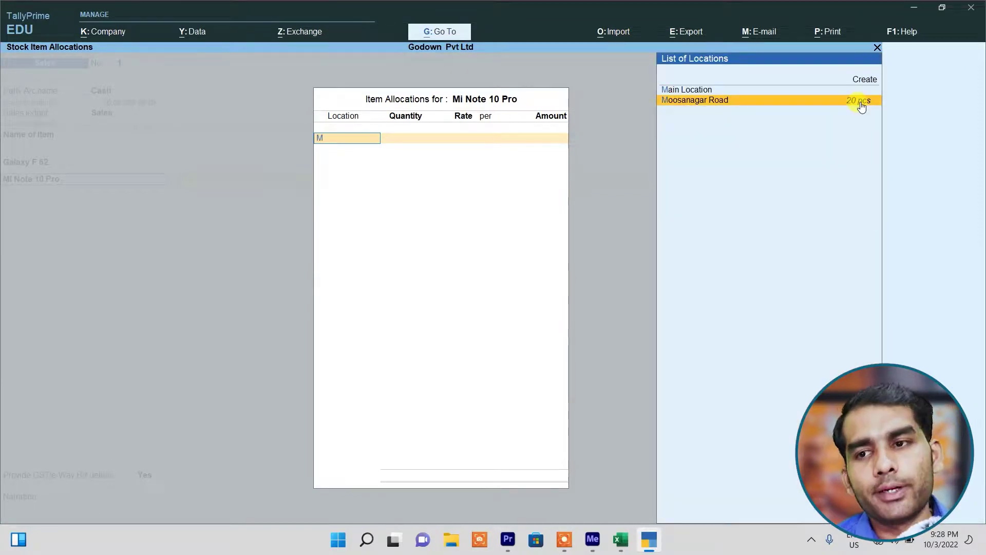
left_click(861, 105)
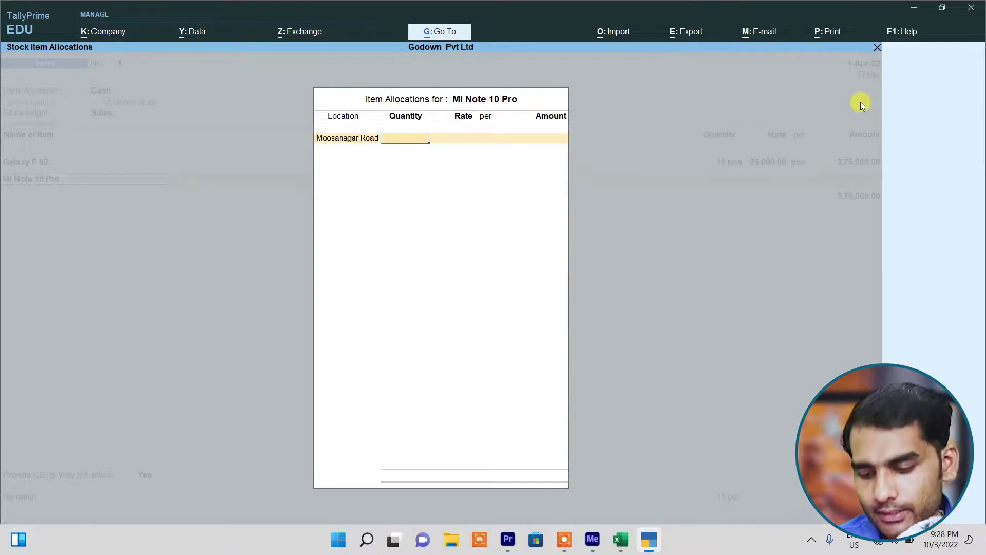
Enter 15 pcs at a rate of 20,000 for Mi Note 10 Pro and finish the voucher's item list
type("15")
key("Return")
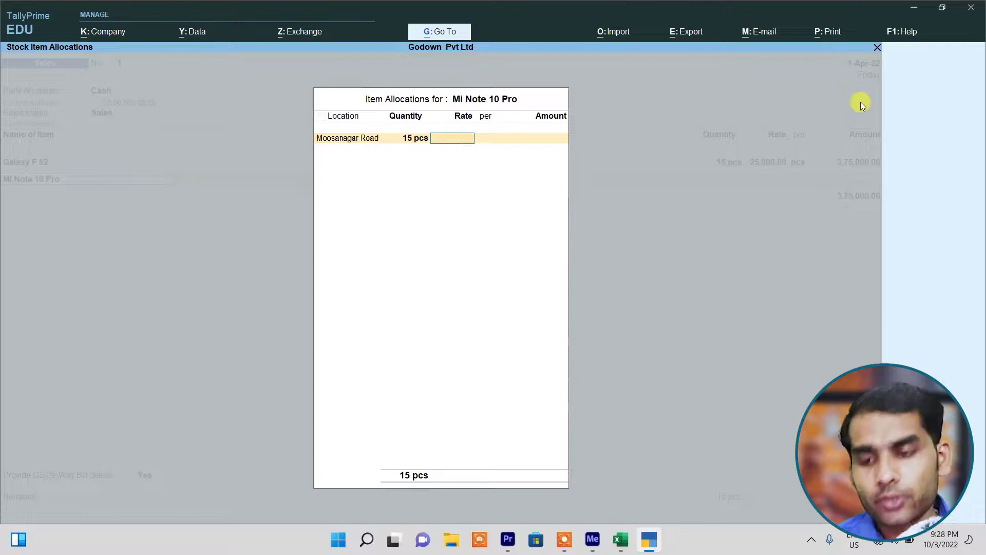
type("20000")
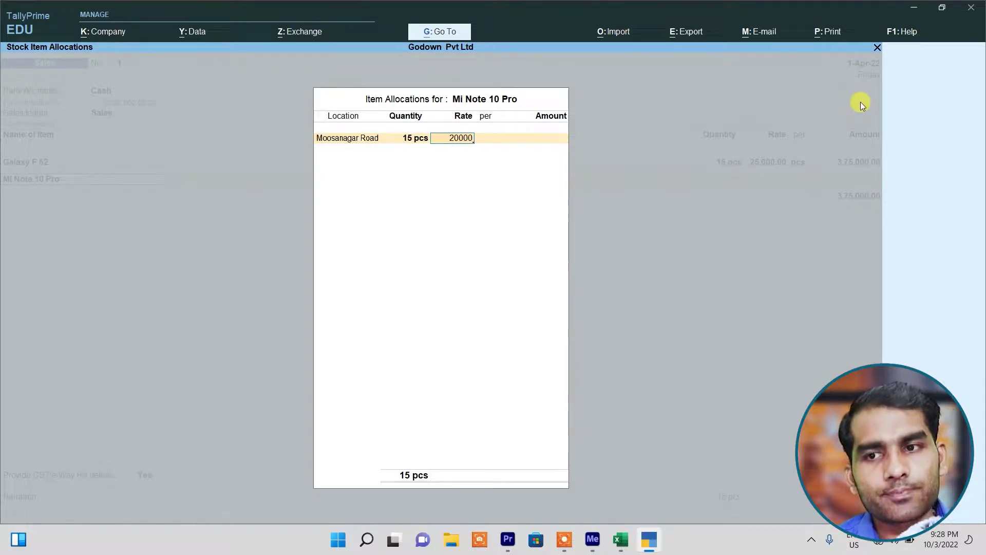
key("Return")
key("Return")
key("Return")
key("Return")
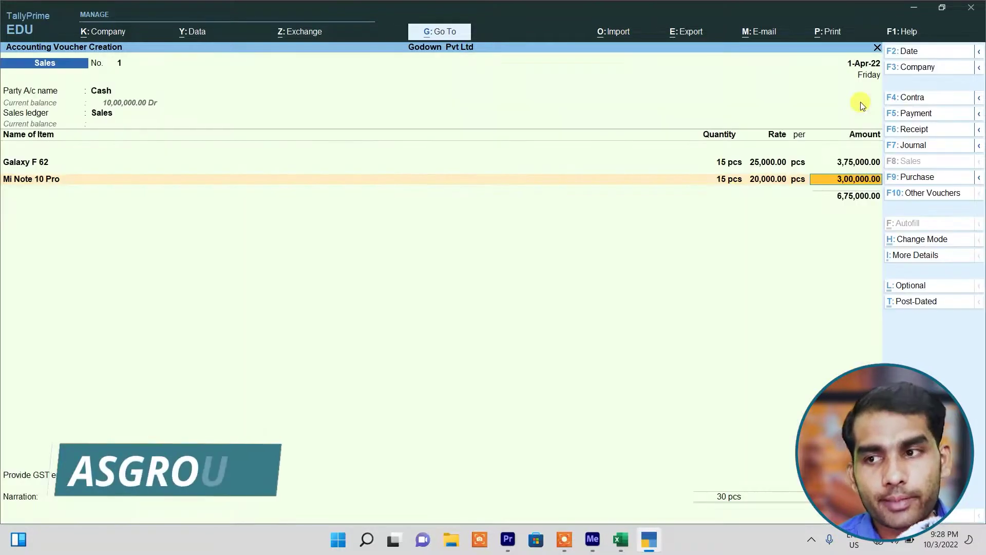
key("Return")
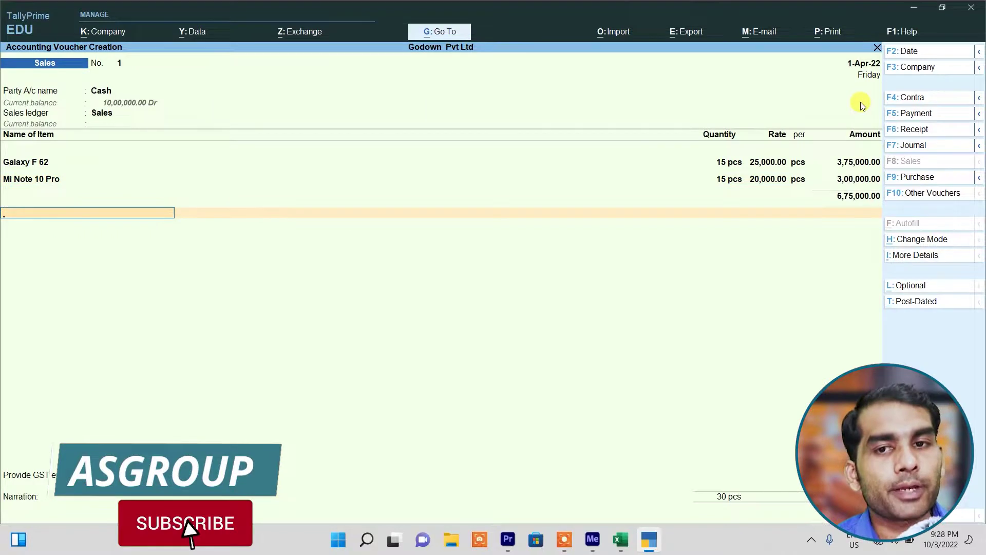
Start a new tax ledger from the sales voucher and name it Output C Gst @ 9%
key("ctrl")
key("alt+c")
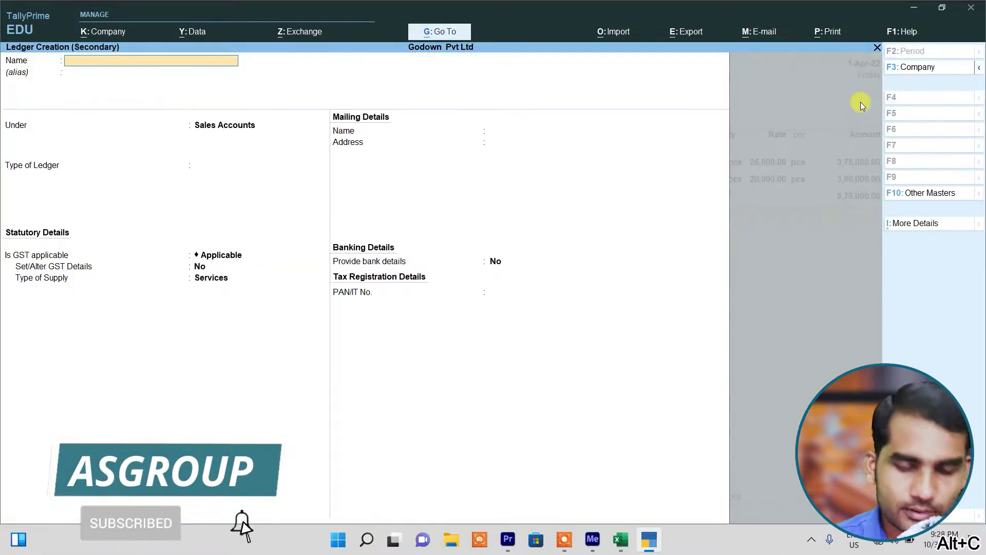
type("Output C Stg")
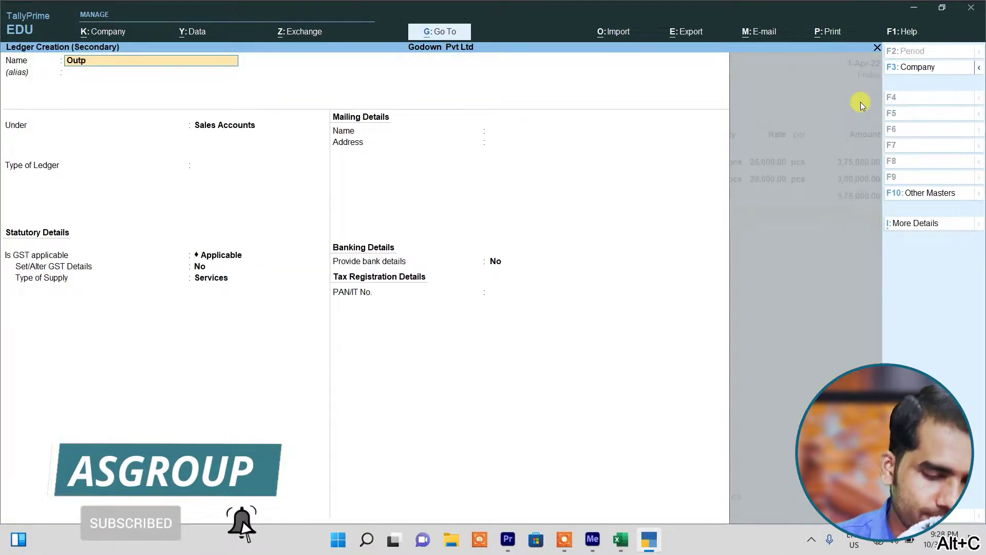
key("BackSpace")
key("BackSpace")
key("BackSpace")
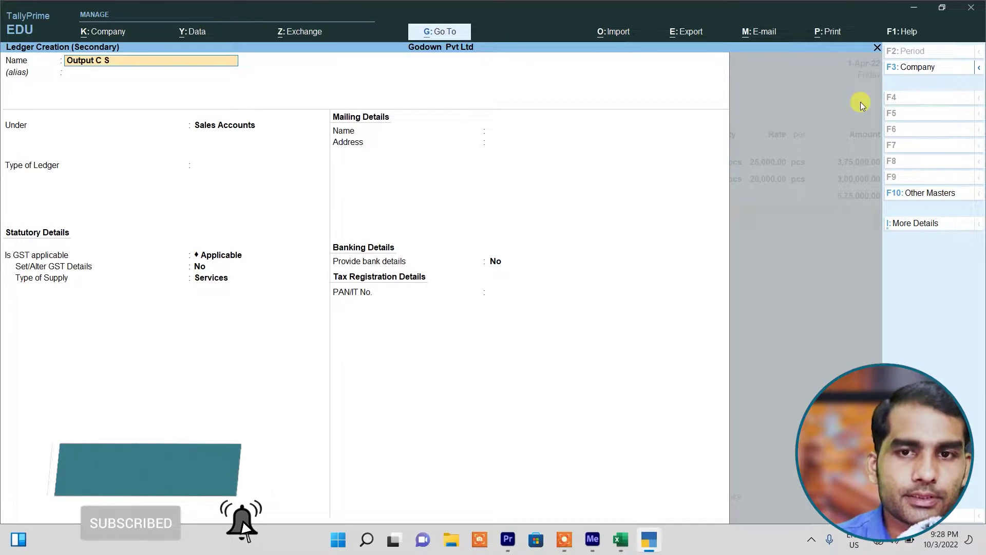
type("Gst")
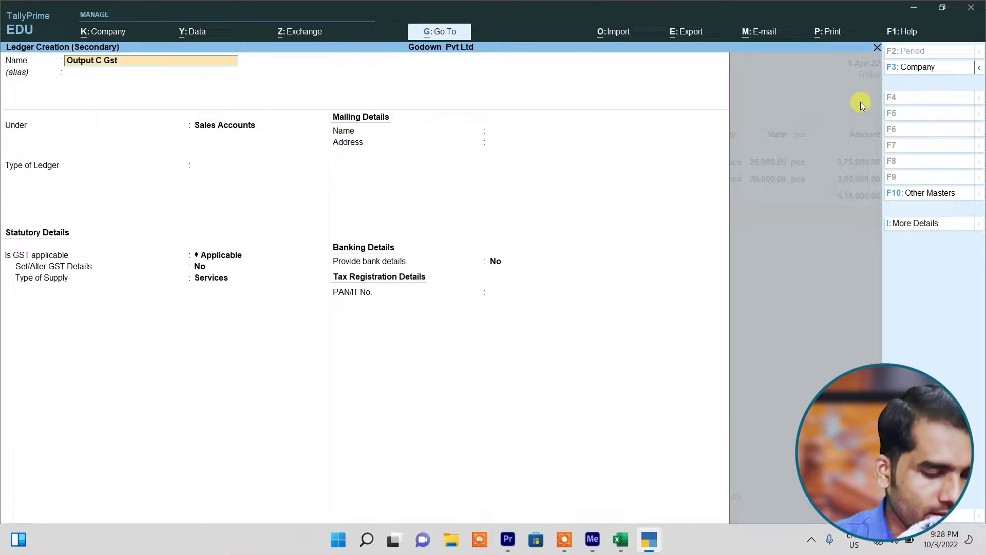
type(" @ 9%")
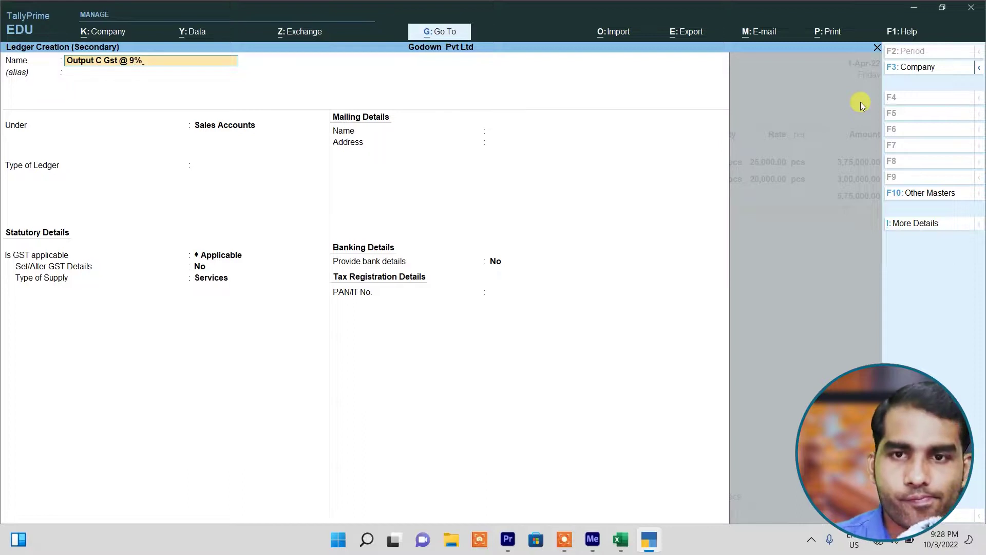
Place the Output C Gst @ 9% ledger under the Duties & Taxes group
key("Return")
key("Return")
type("D")
key("Down")
key("Down")
key("Down")
key("Return")
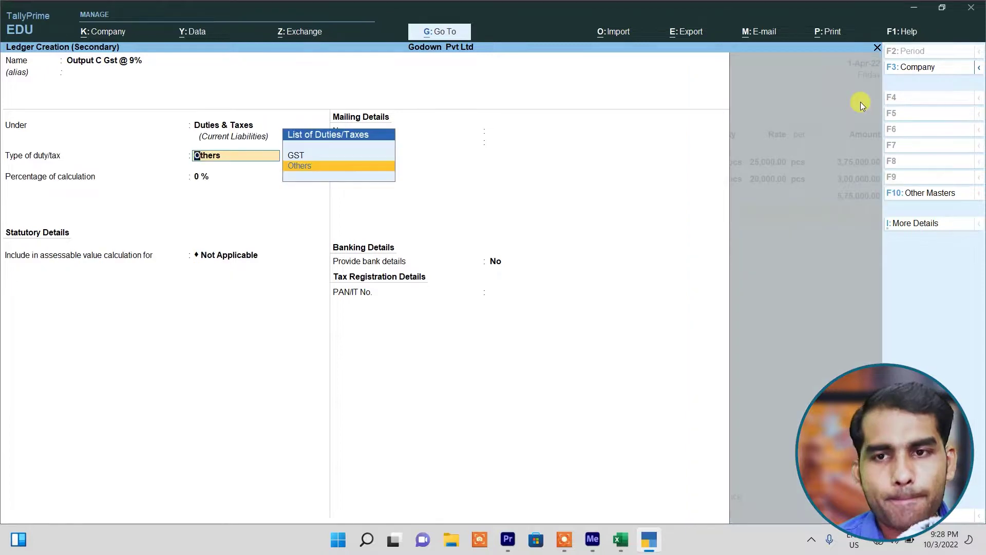
Set the ledger's type of duty/tax to GST and its tax type to Central Tax
key("Up")
key("Return")
key("Down")
key("Down")
key("Up")
key("Up")
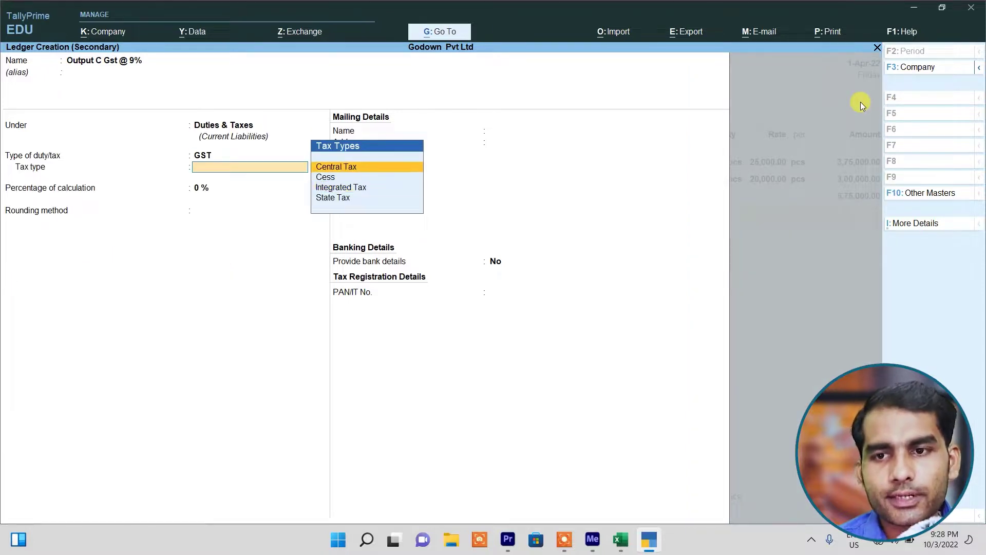
key("Return")
Set the percentage of calculation to 9% with Normal Rounding, save the ledger and apply it to the sales voucher
type("9")
key("Return")
key("Down")
key("Down")
key("Return")
key("ctrl+a")
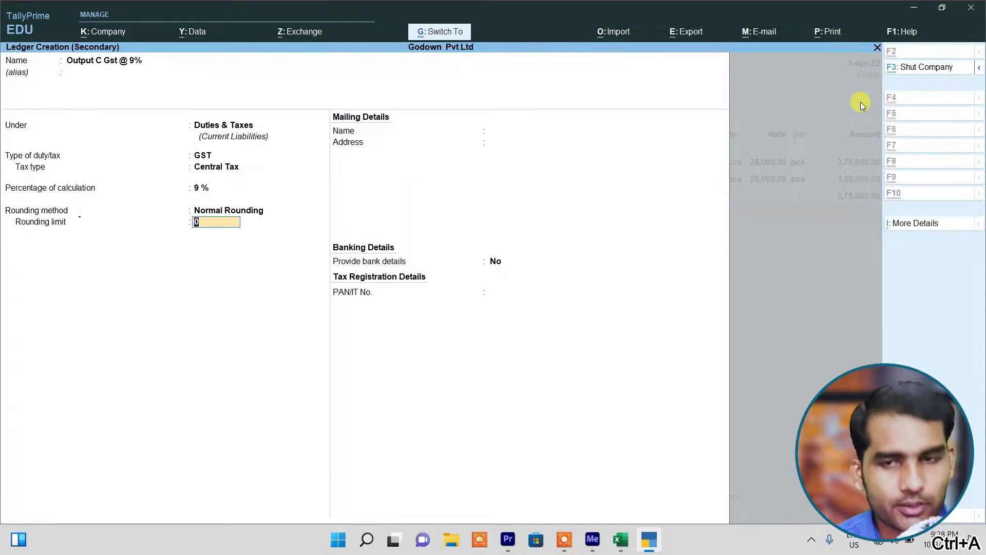
key("Return")
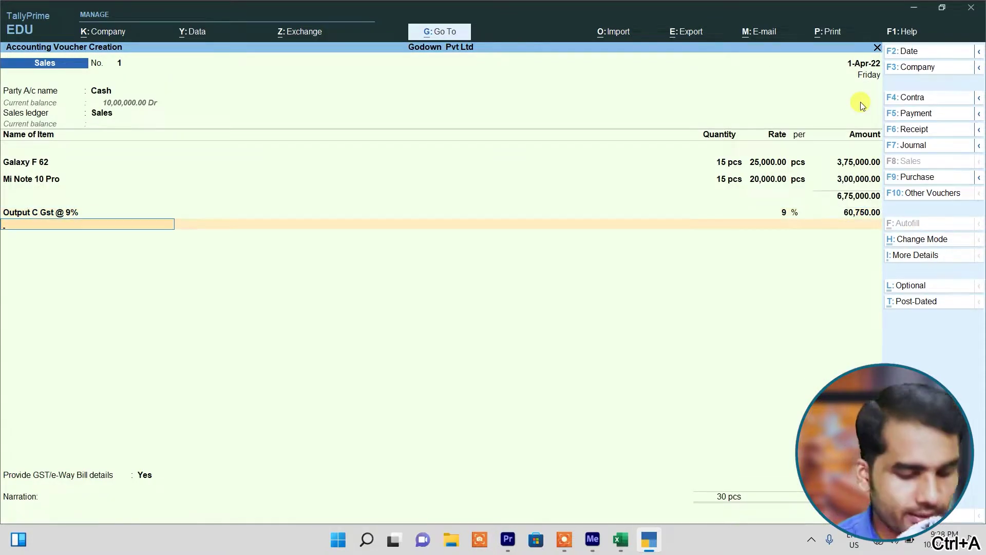
Create a new ledger from the sales voucher named Output S Gst @ (%, under the Duties & Taxes group
key("alt+c")
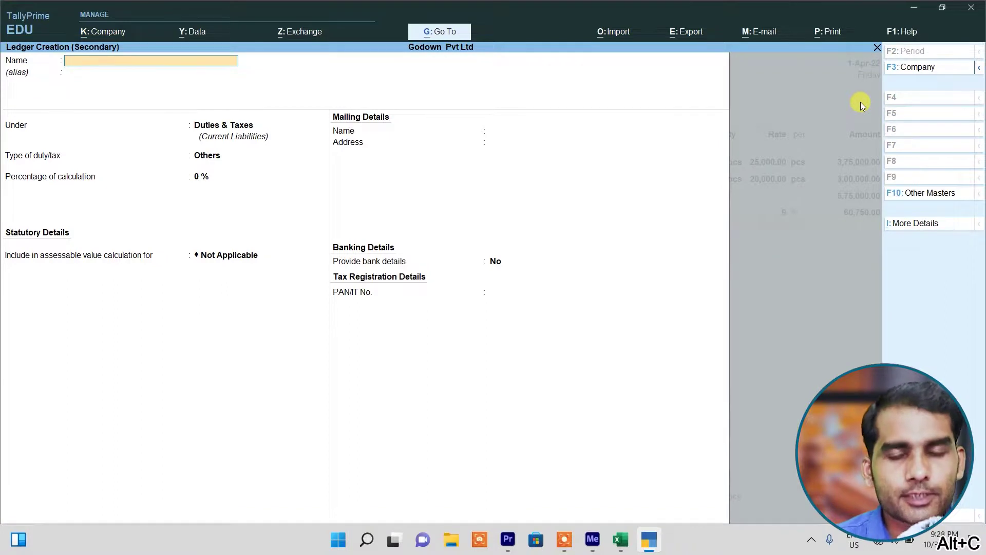
type("Oupt")
key("BackSpace")
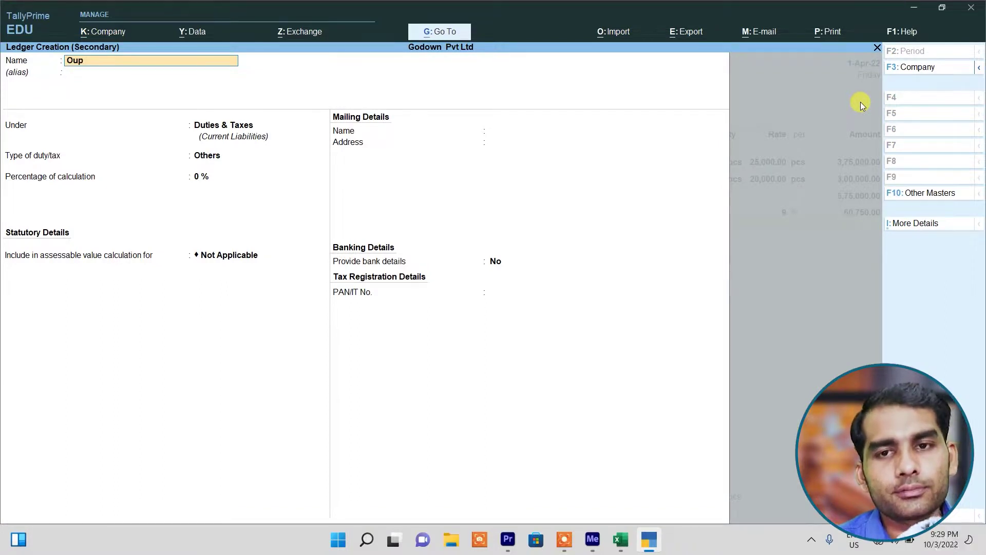
key("BackSpace")
type("tput S")
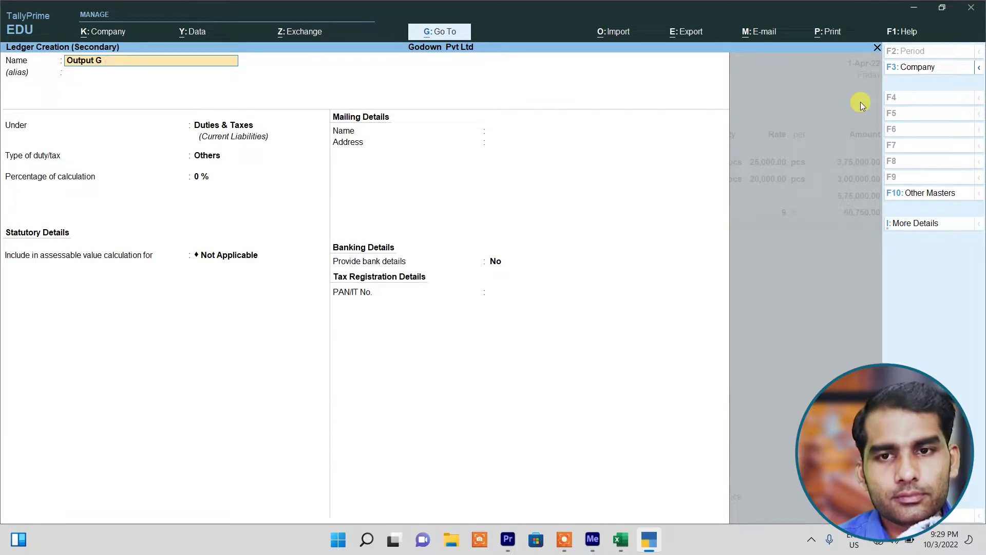
key("BackSpace")
type("S Gst @ (%")
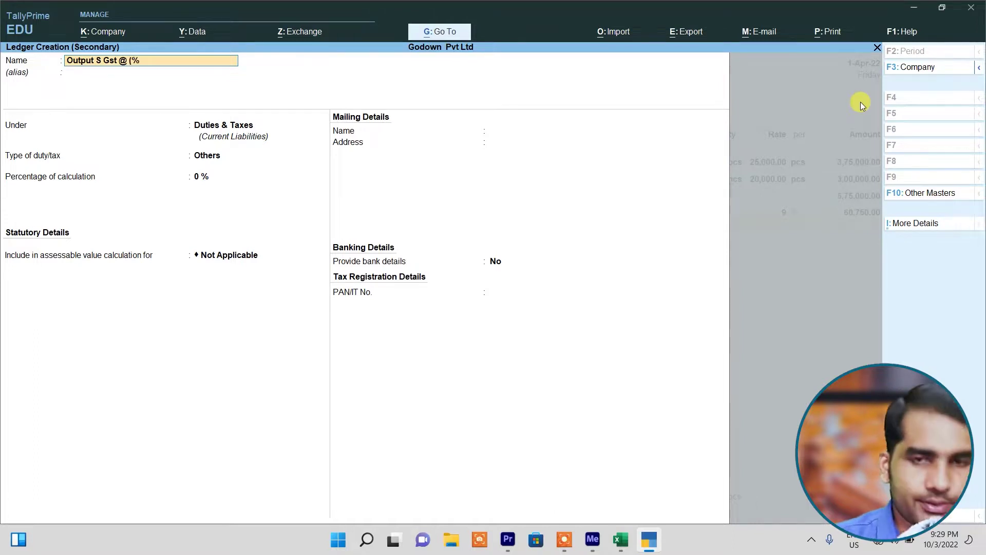
key("Return")
key("Return")
key("Return")
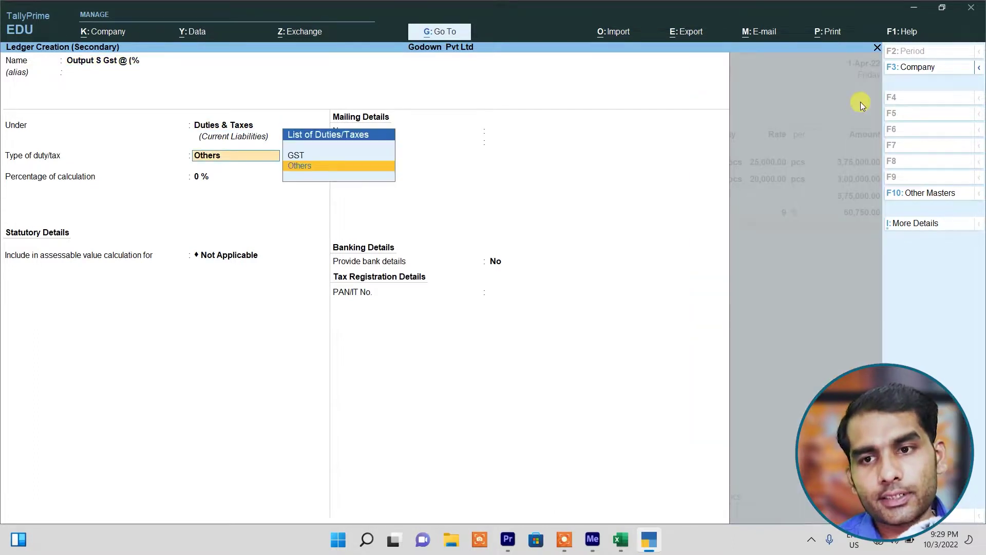
Set the new ledger's type of duty/tax to GST and its tax type to State Tax
key("Up")
key("Return")
key("Down")
key("Down")
key("Down")
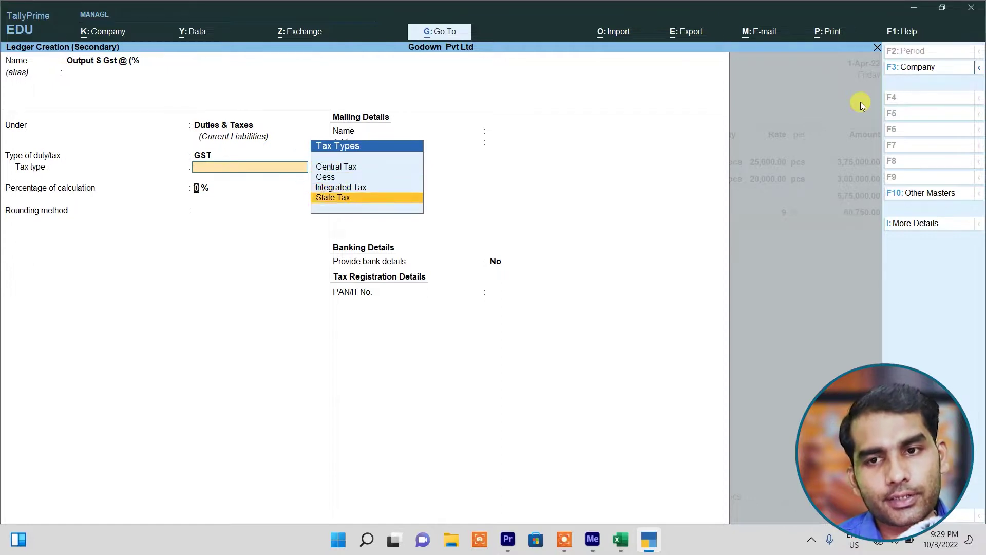
key("Return")
Set the state tax ledger's percentage of calculation to 9% and choose its rounding method
type("9")
key("Return")
key("Down")
key("Down")
key("Return")
Save the state tax ledger into the sales voucher, then save the voucher and leave voucher entry
key("ctrl+a")
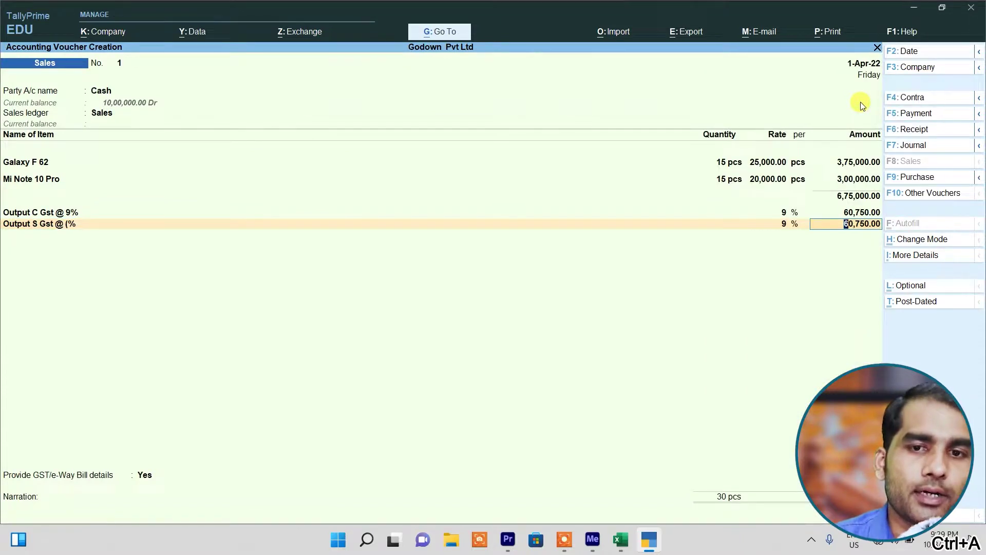
key("ctrl+a")
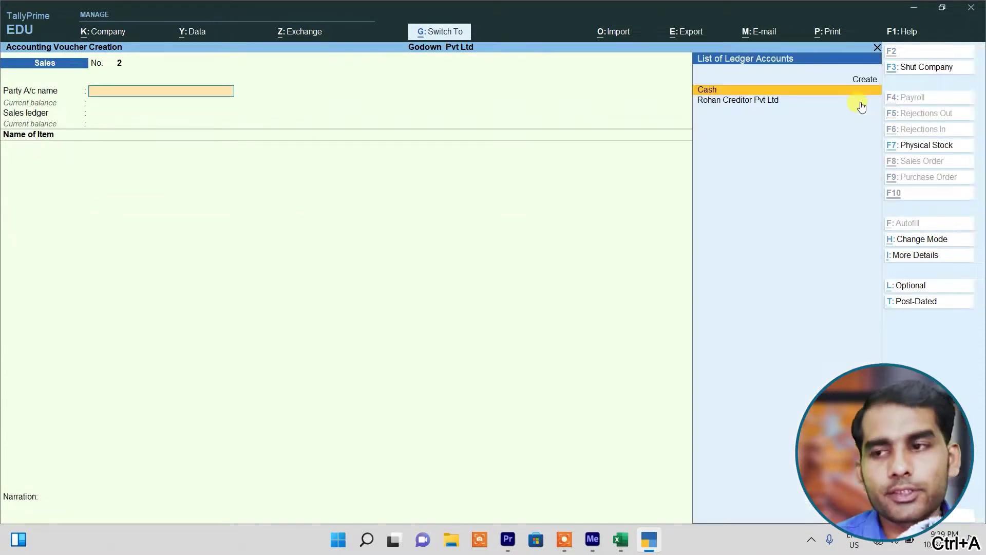
key("Escape")
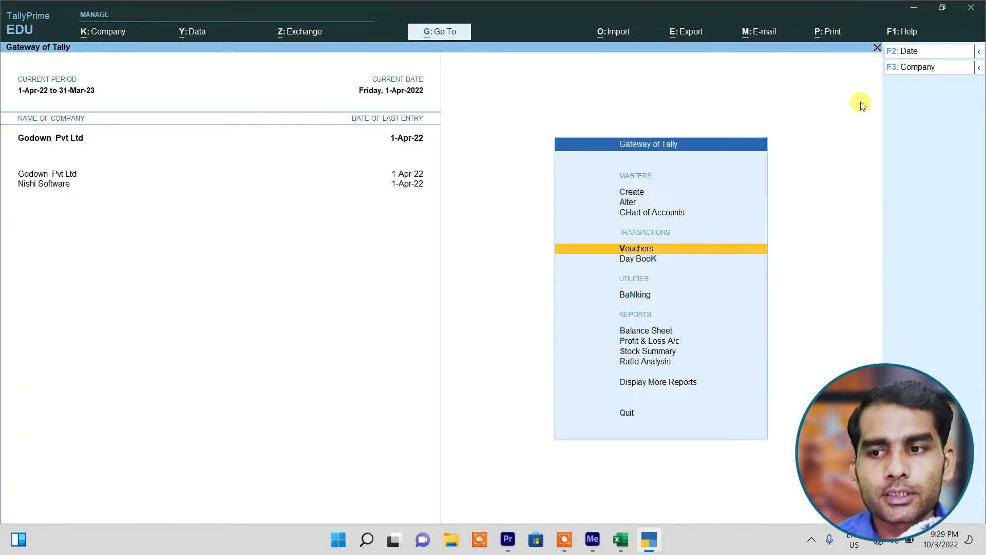
Open the location-wise stock report from the inventory books
key("Down")
key("Down")
key("Down")
key("Down")
key("Down")
key("Down")
key("Down")
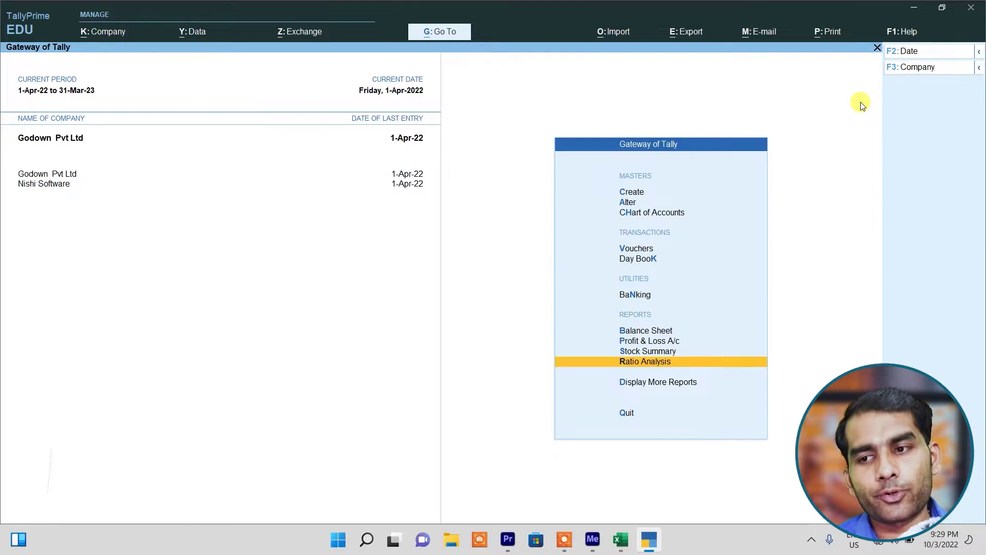
key("Return")
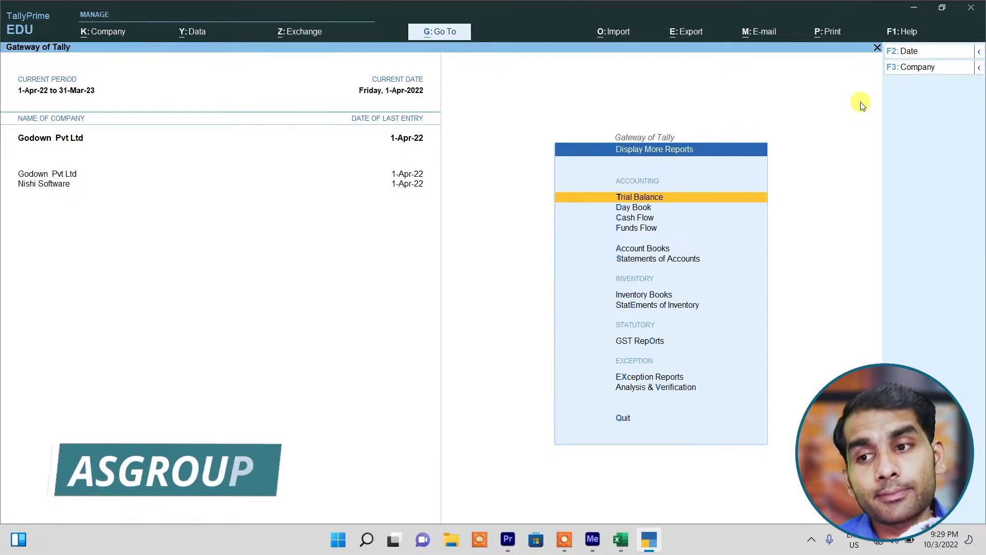
key("Down")
key("Down")
key("Down")
key("Down")
key("Down")
key("Down")
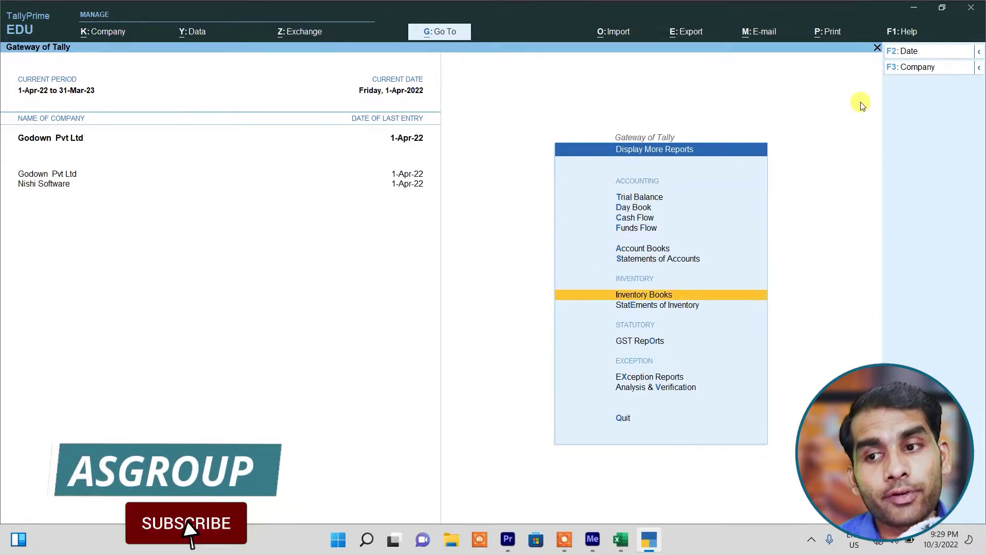
key("Return")
key("Down")
key("Return")
View the Kanpur Road location's stock, down to the Samsung group's Galaxy F 62 monthly inward and outward movement
key("Down")
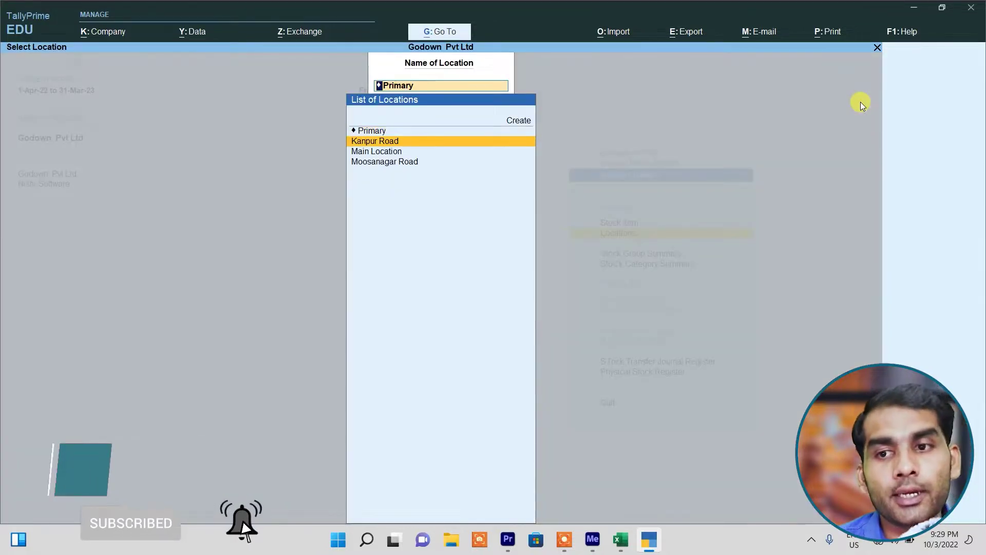
key("Return")
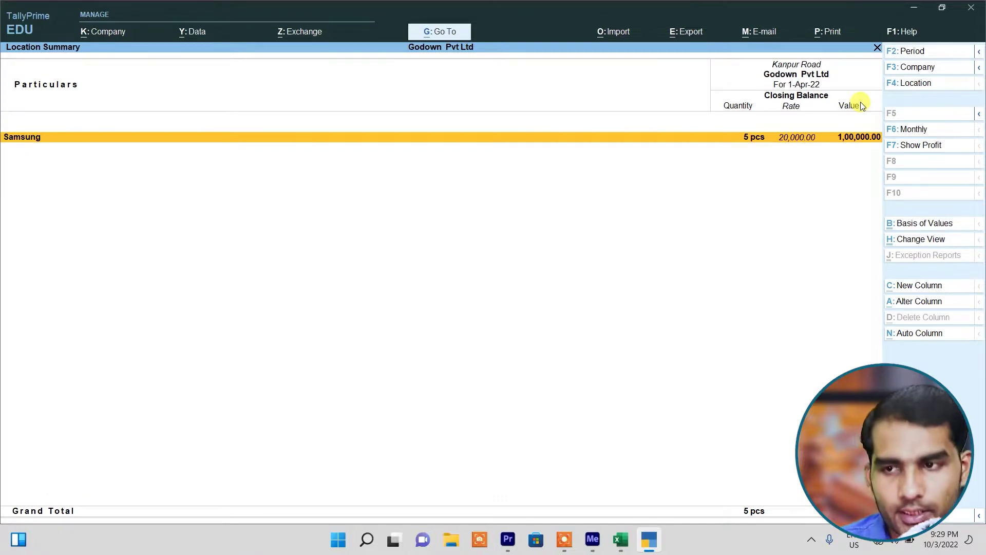
key("Return")
key("Return")
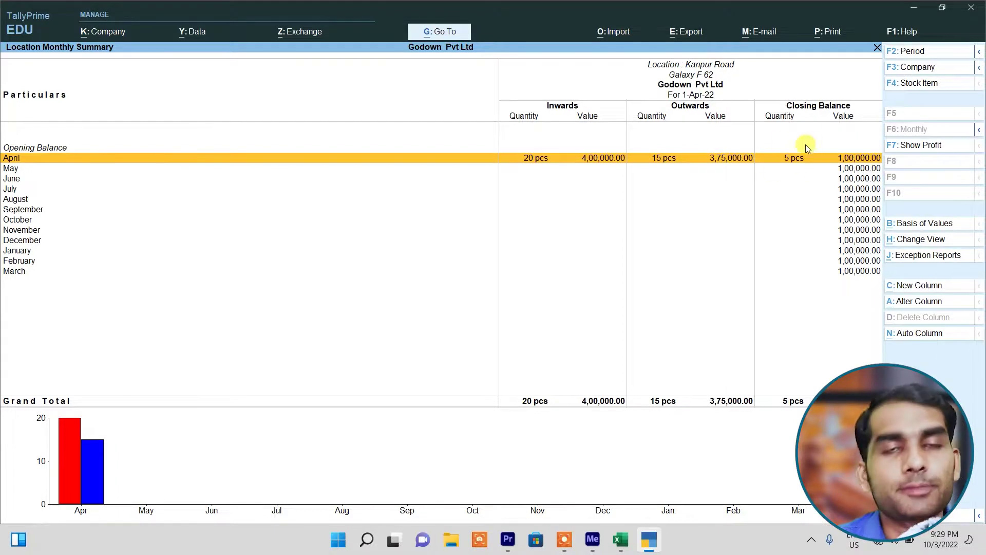
key("Escape")
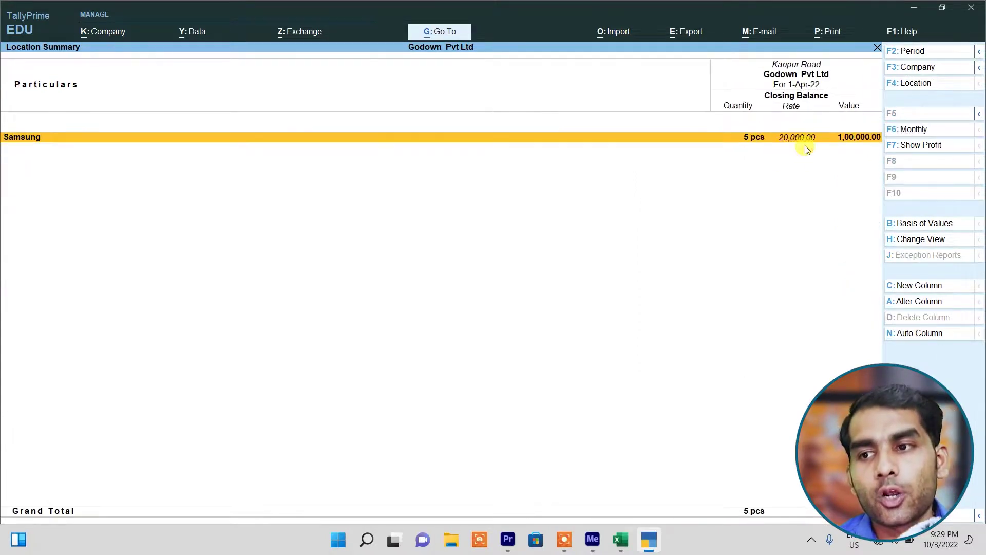
View the Moosanagar Road location's stock, down to Mi Note 10 Pro's monthly inward and outward movement, and close the location report
key("Escape")
key("Down")
key("Down")
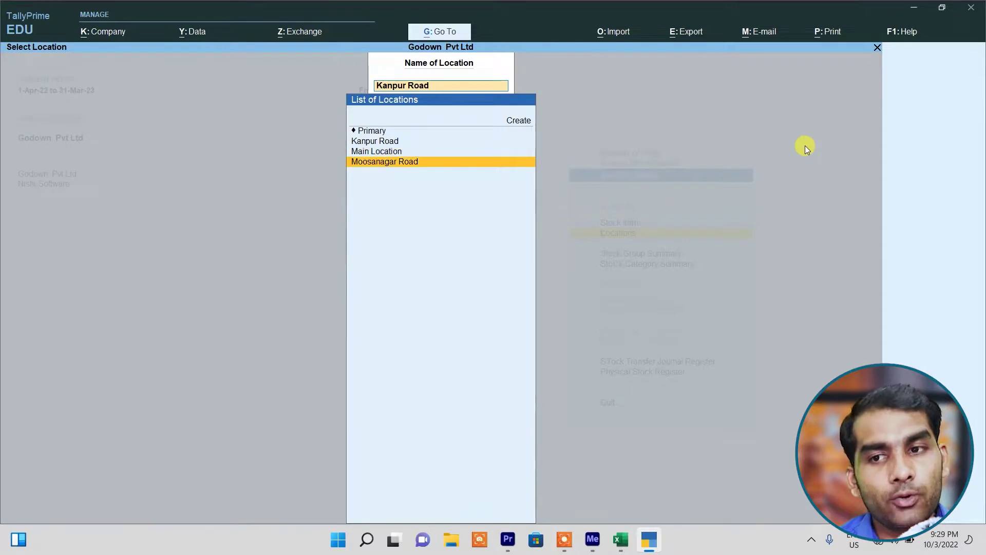
key("Return")
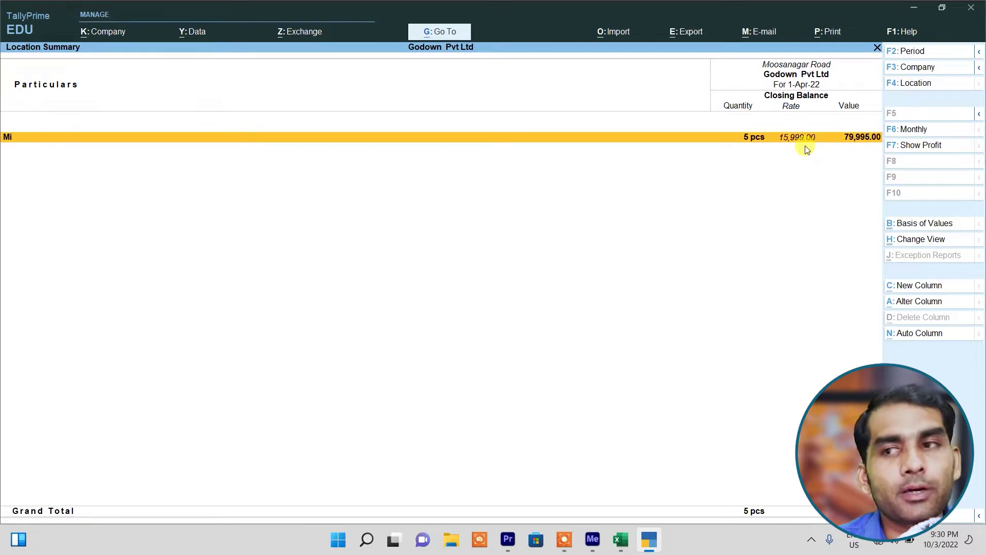
key("Return")
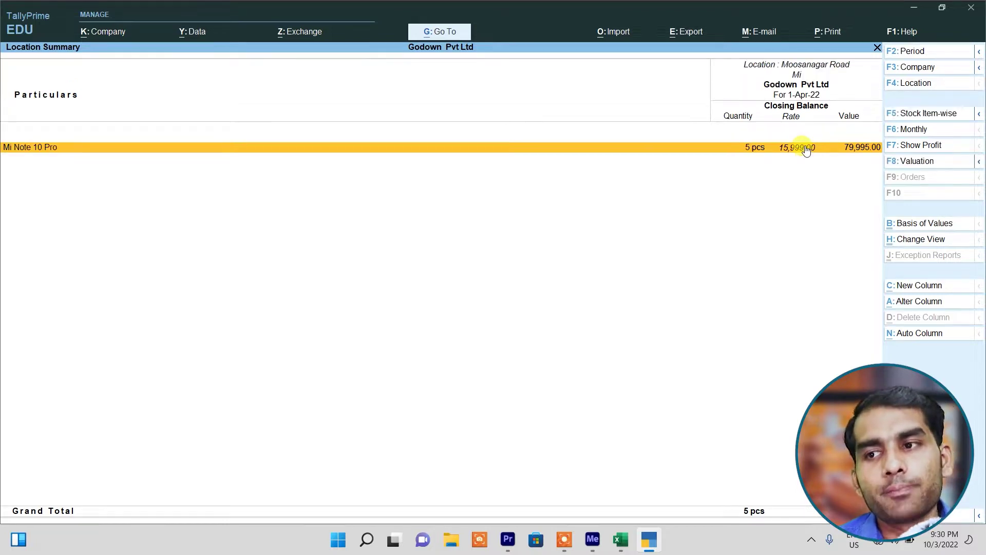
key("Return")
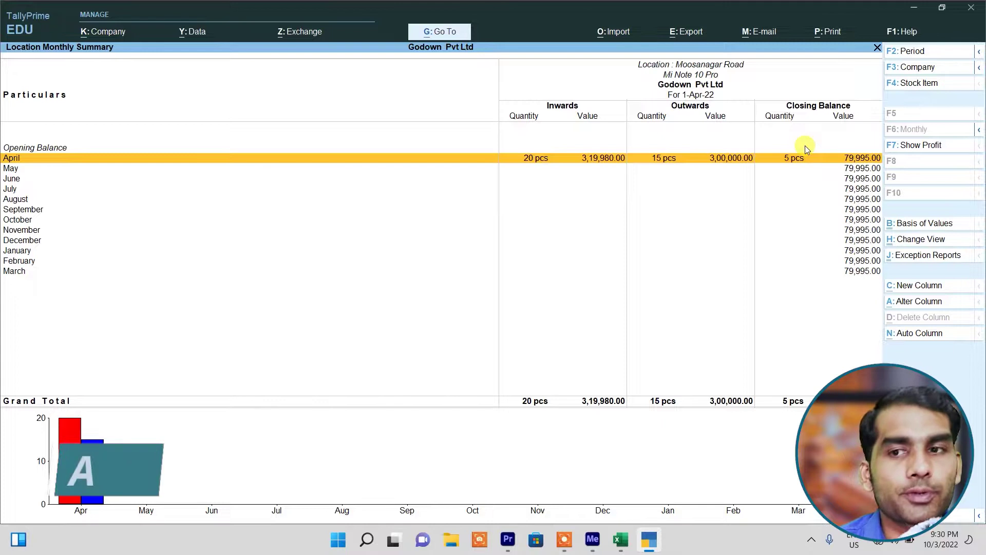
key("Escape")
key("Escape")
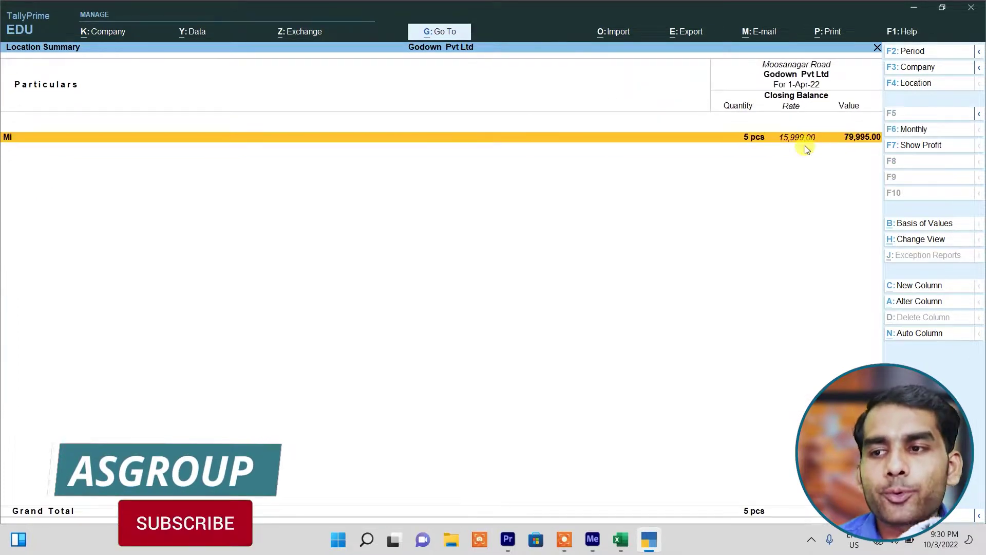
key("Escape")
key("Escape")
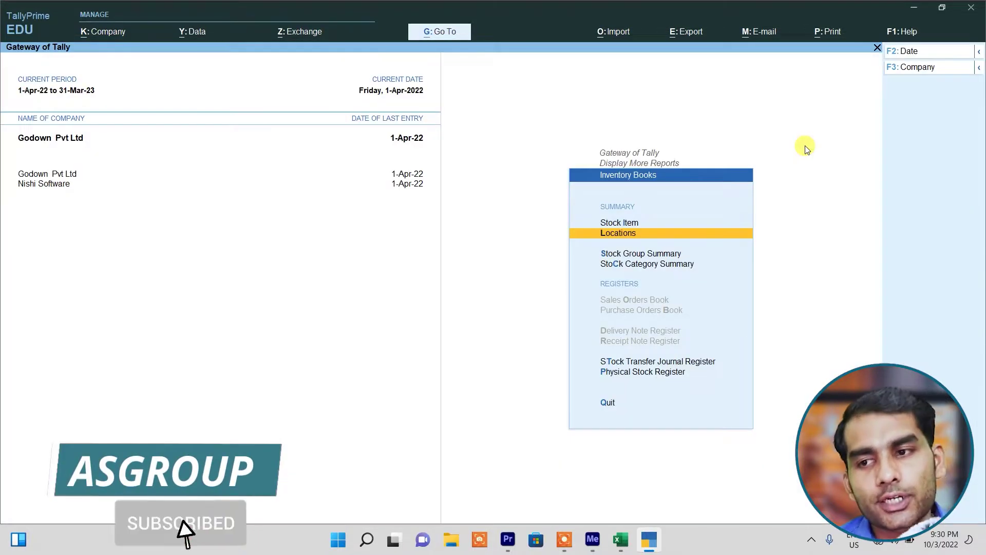
Open the GSTR-3B return from the GST reports
key("Escape")
key("Down")
key("Down")
key("Down")
key("Up")
key("Return")
key("Down")
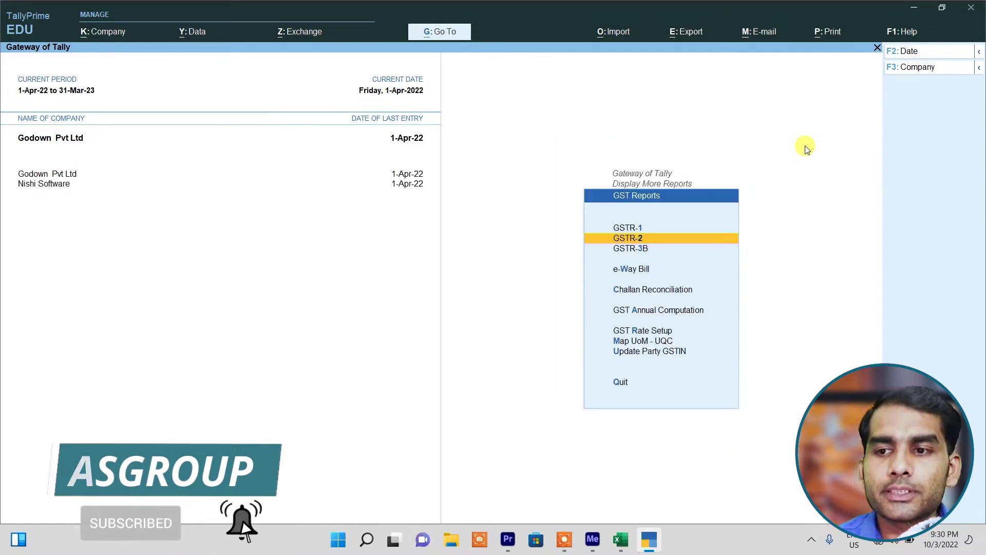
key("Down")
key("Return")
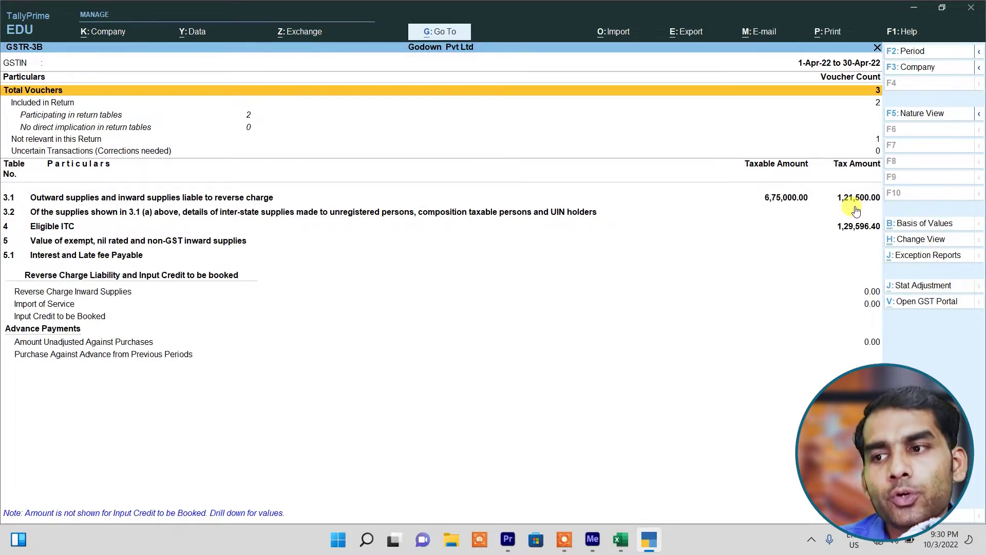
Examine the Eligible ITC breakdown and the outward supplies tax in GSTR-3B, and return to the Gateway of Tally
left_click(212, 243)
left_click(143, 226)
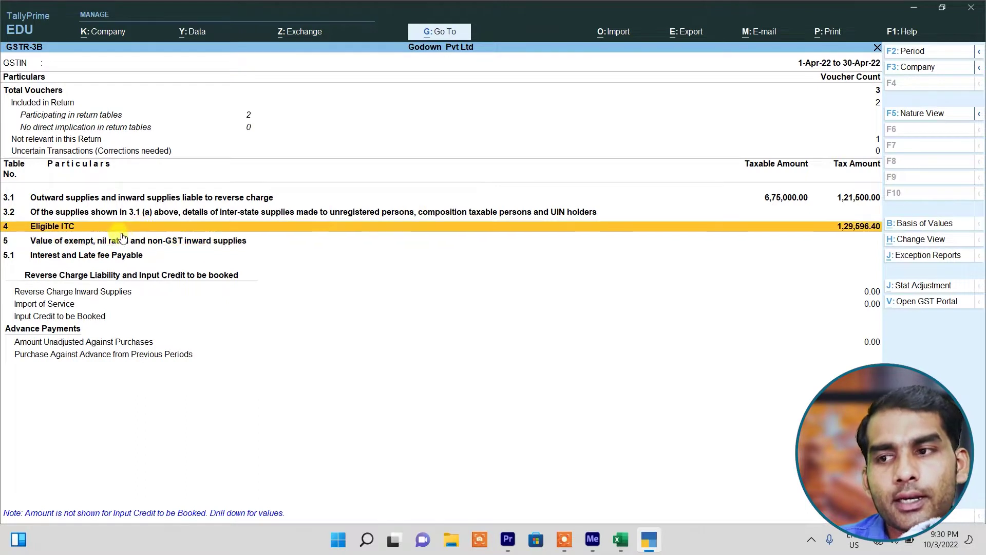
left_click(857, 232)
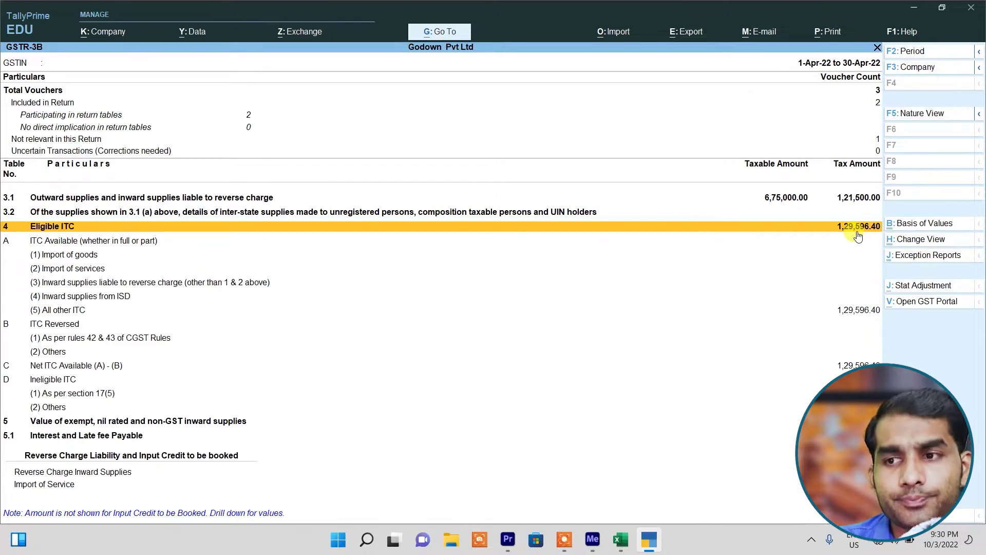
key("Up")
key("Up")
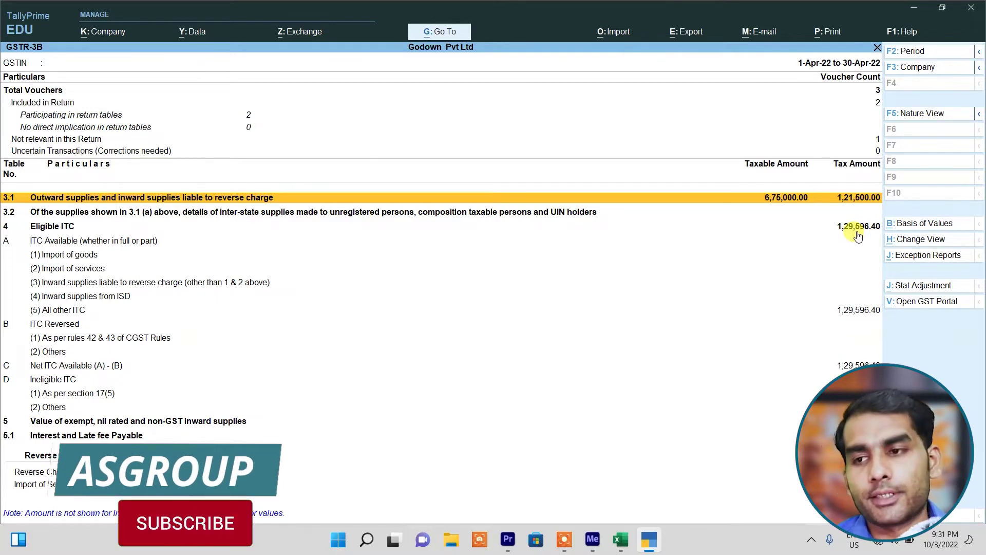
key("Escape")
key("Escape")
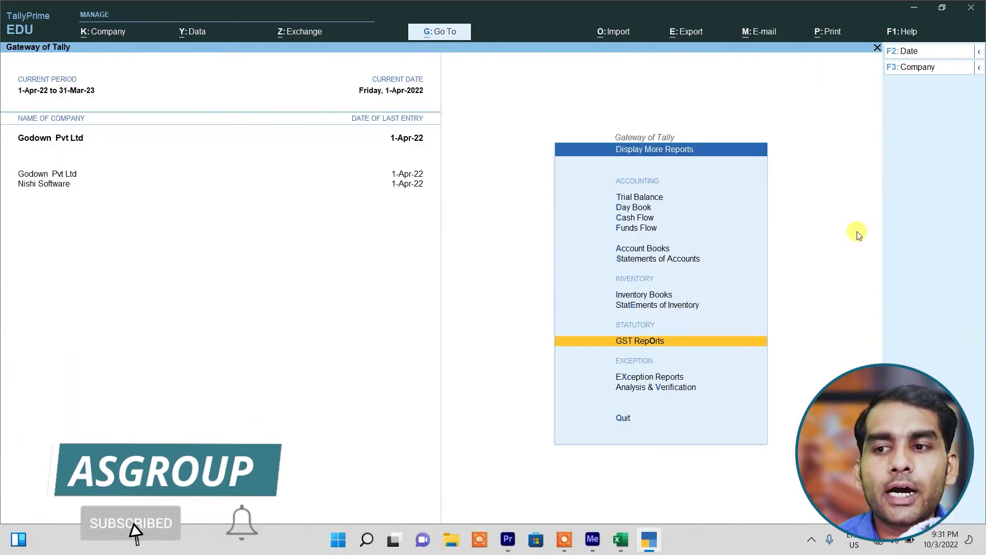
key("Escape")
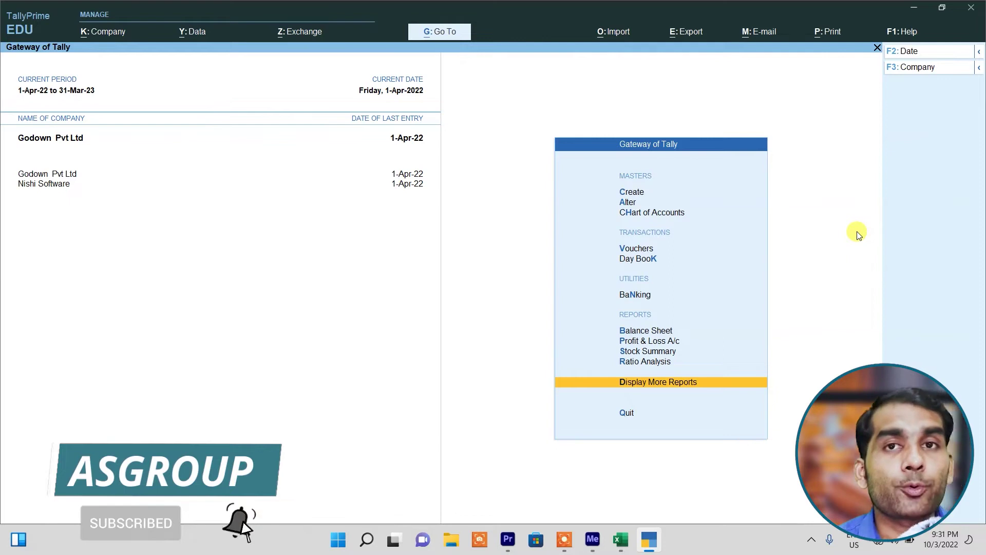